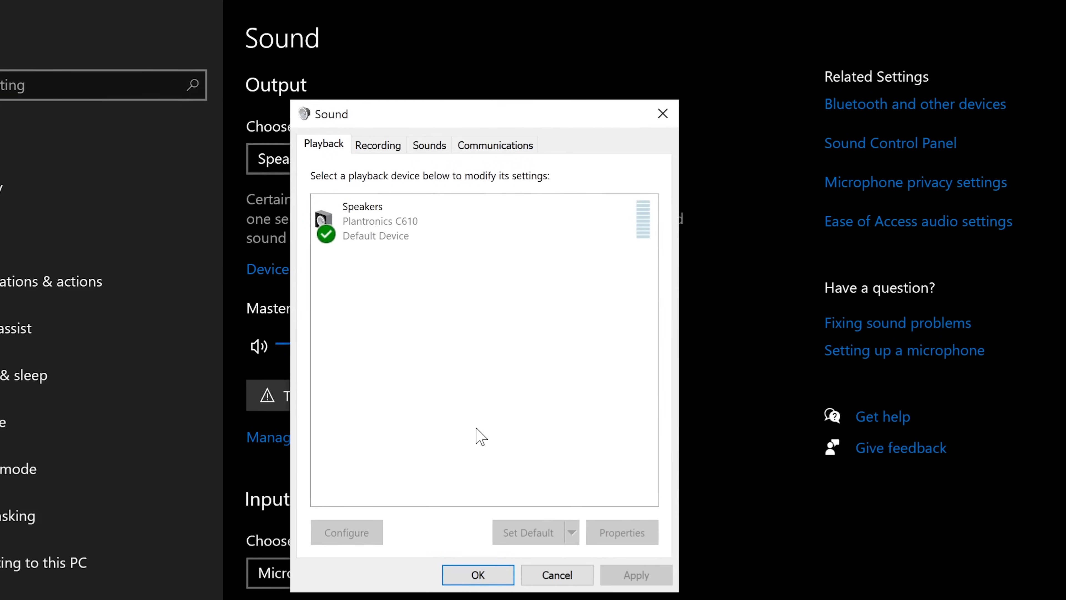
Show disabled devices, then disable and re-enable the Plantronics C610 speakers as the default device.
right_click(449, 329)
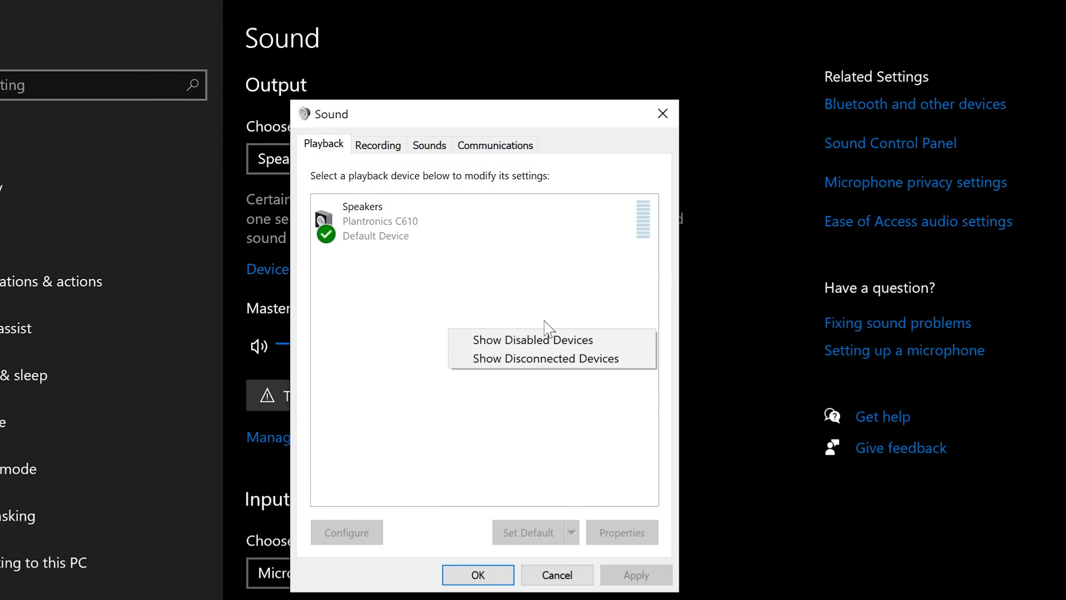
right_click(394, 304)
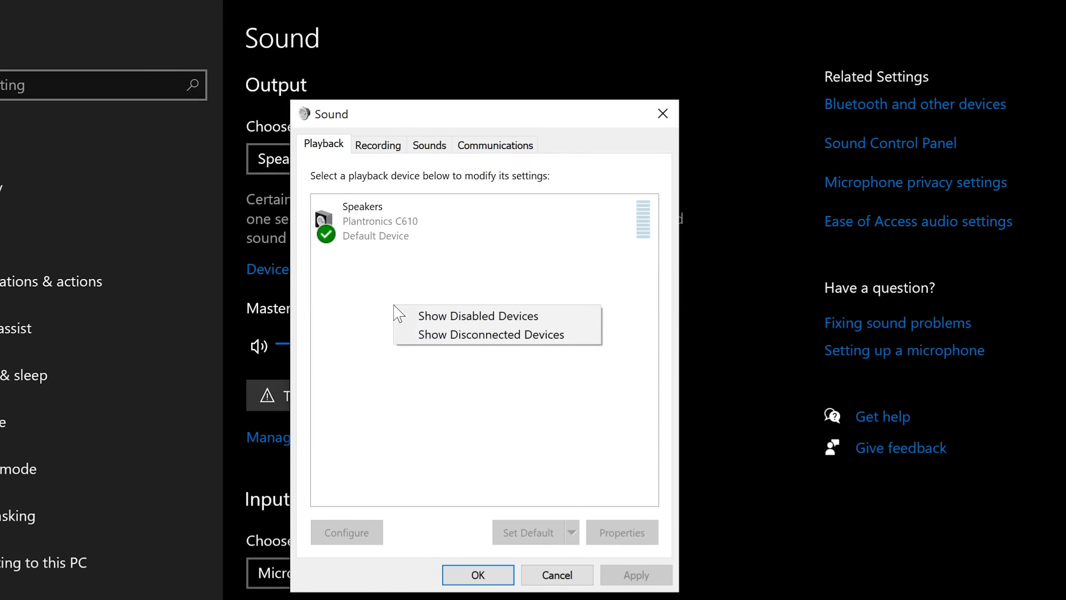
left_click(434, 316)
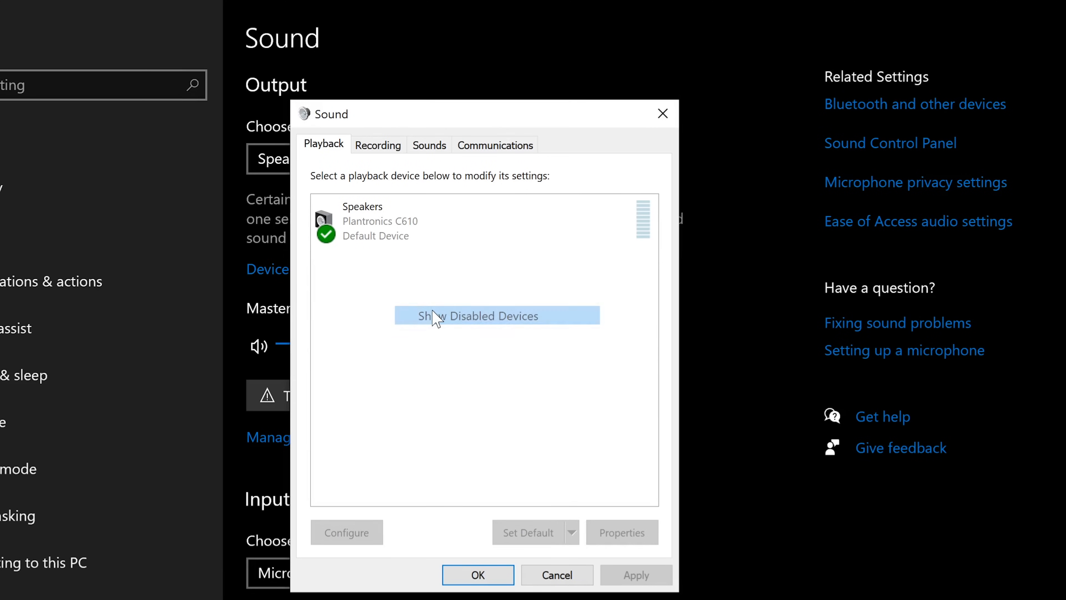
right_click(467, 396)
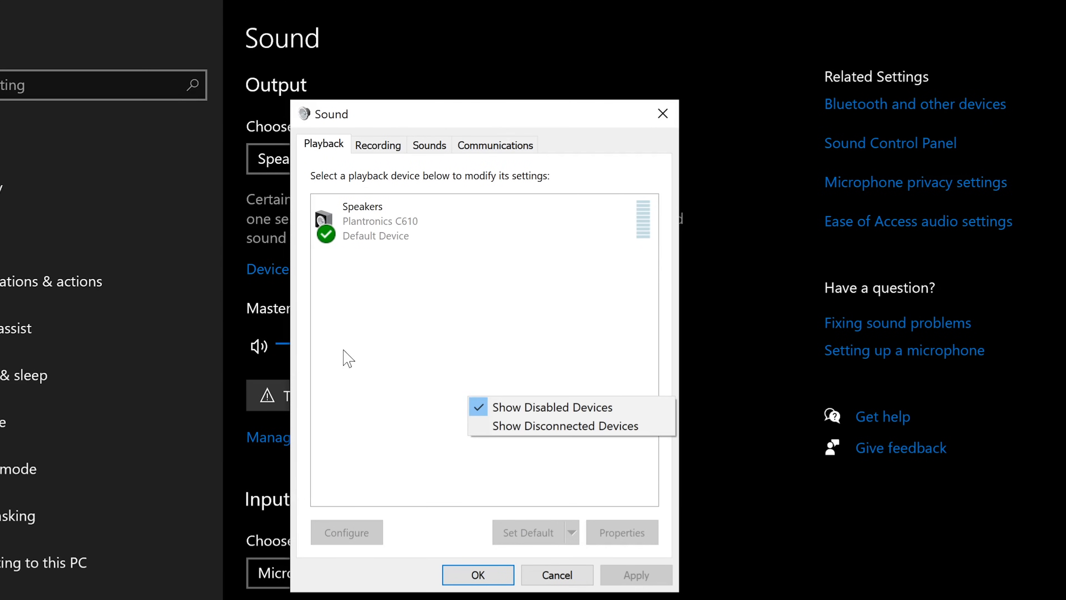
left_click(380, 337)
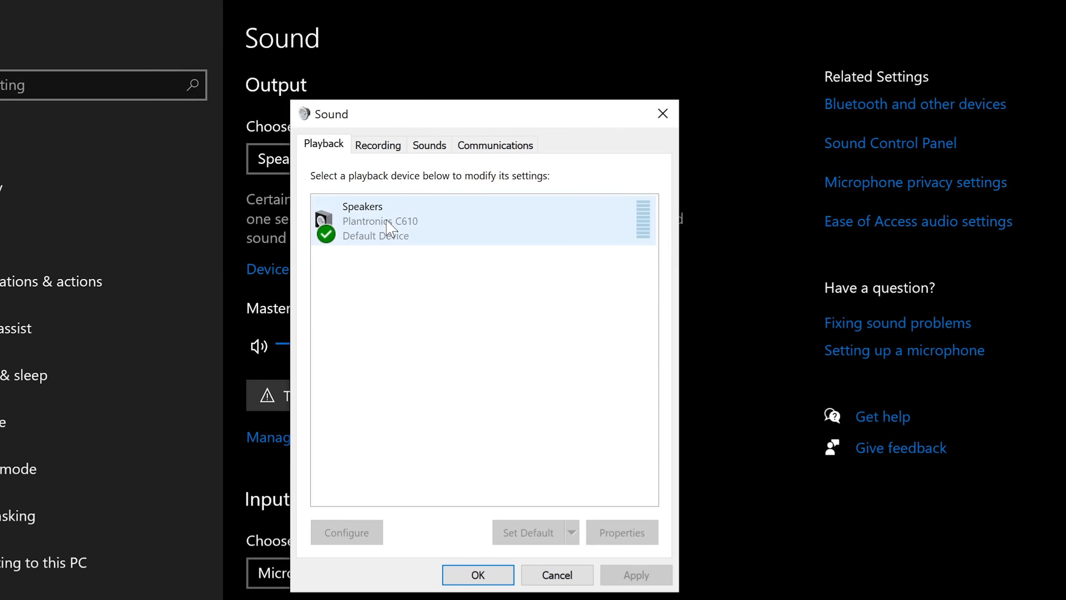
right_click(400, 354)
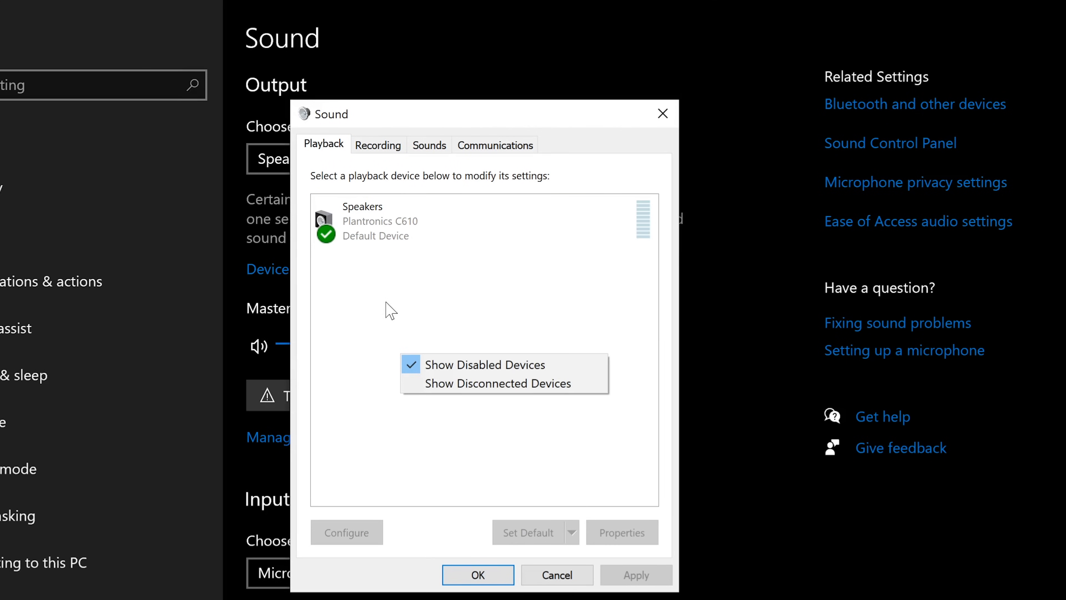
right_click(377, 231)
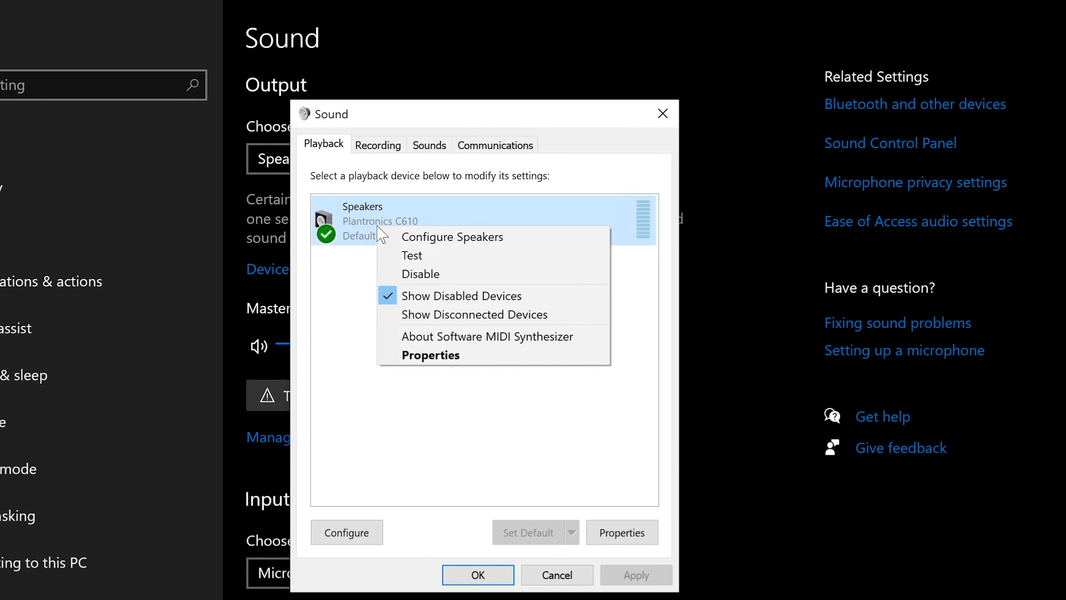
left_click(435, 279)
right_click(365, 215)
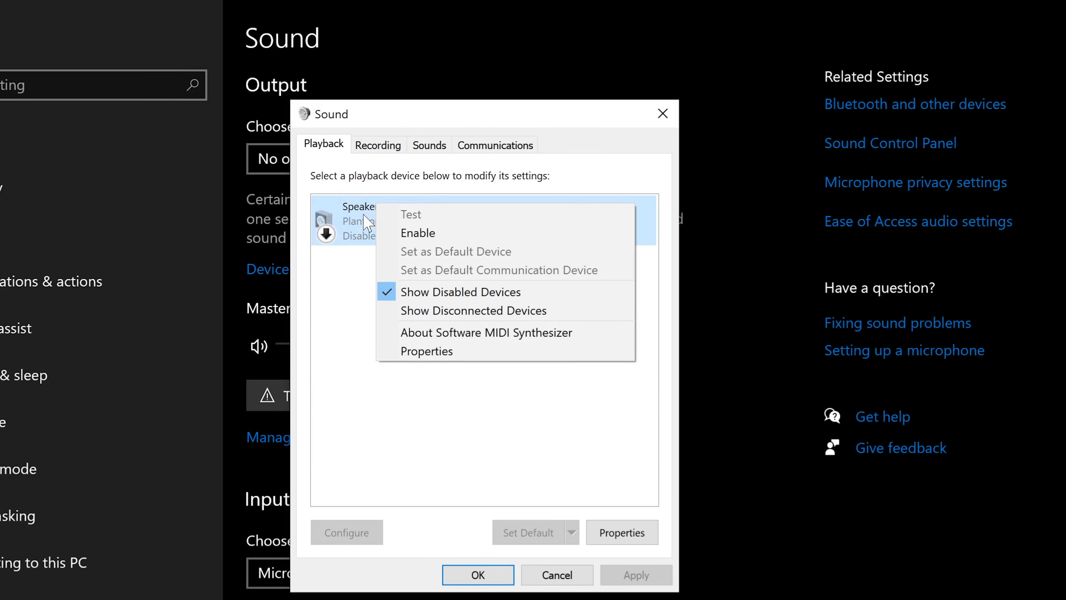
left_click(451, 241)
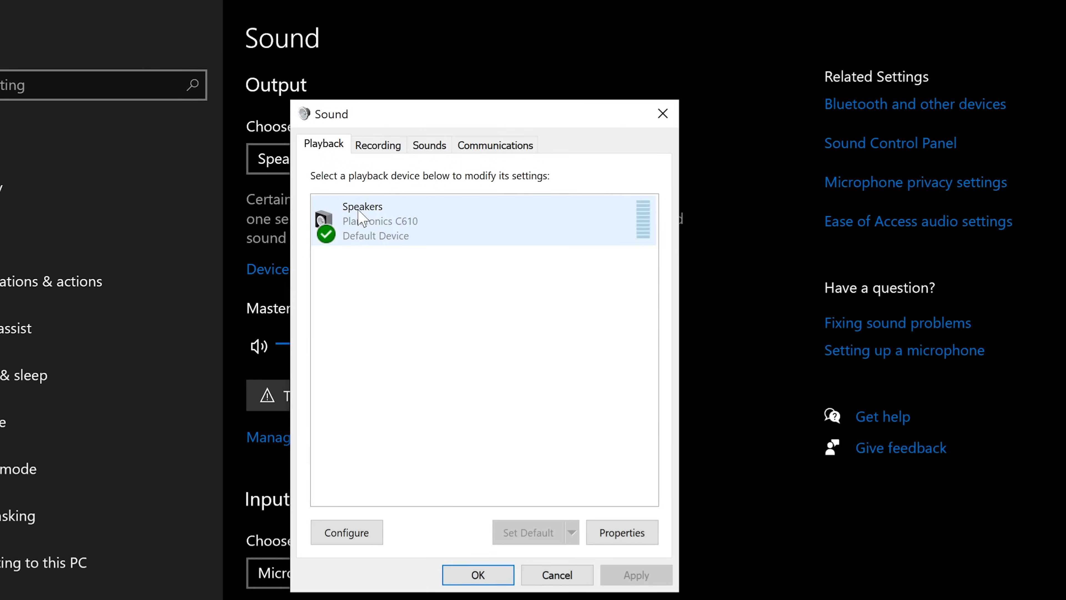
Raise the Plantronics C610 microphone recording level from 57 to 77 and close the Sound dialogs.
left_click(377, 145)
left_click(420, 235)
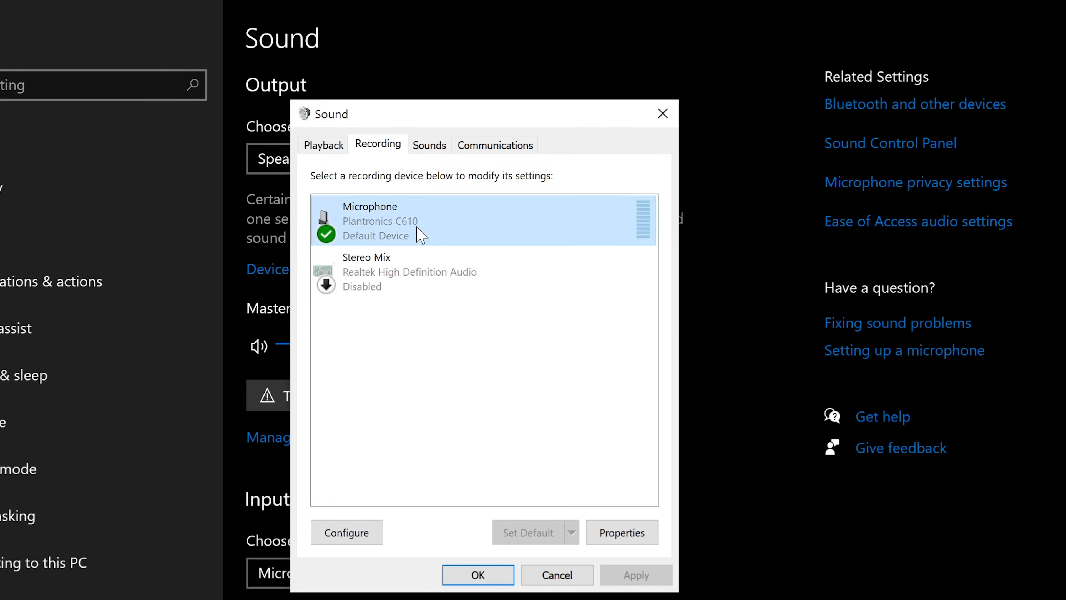
left_click(412, 276)
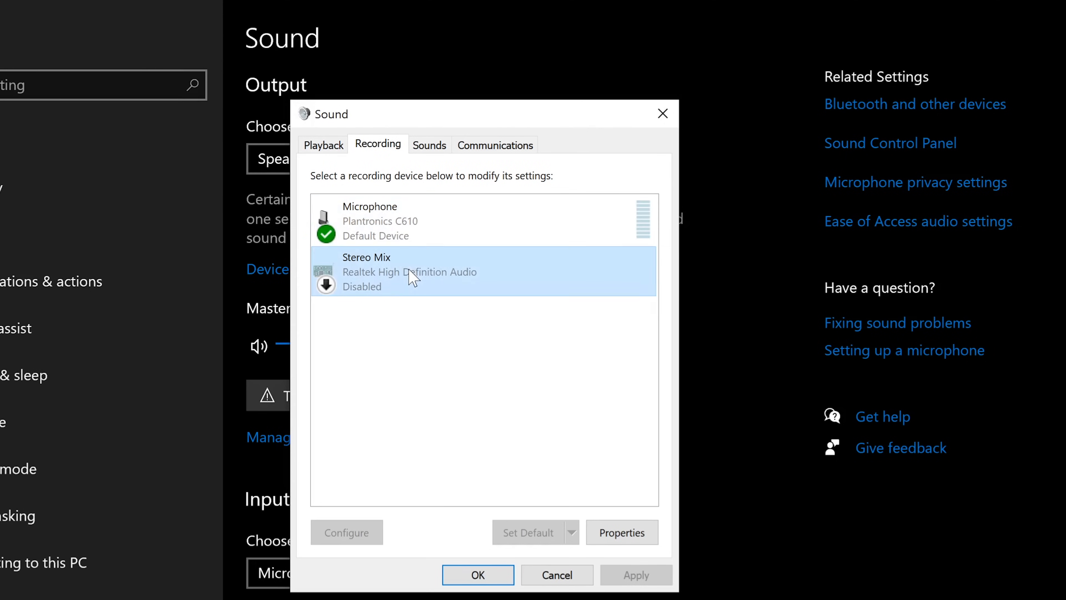
left_click(404, 237)
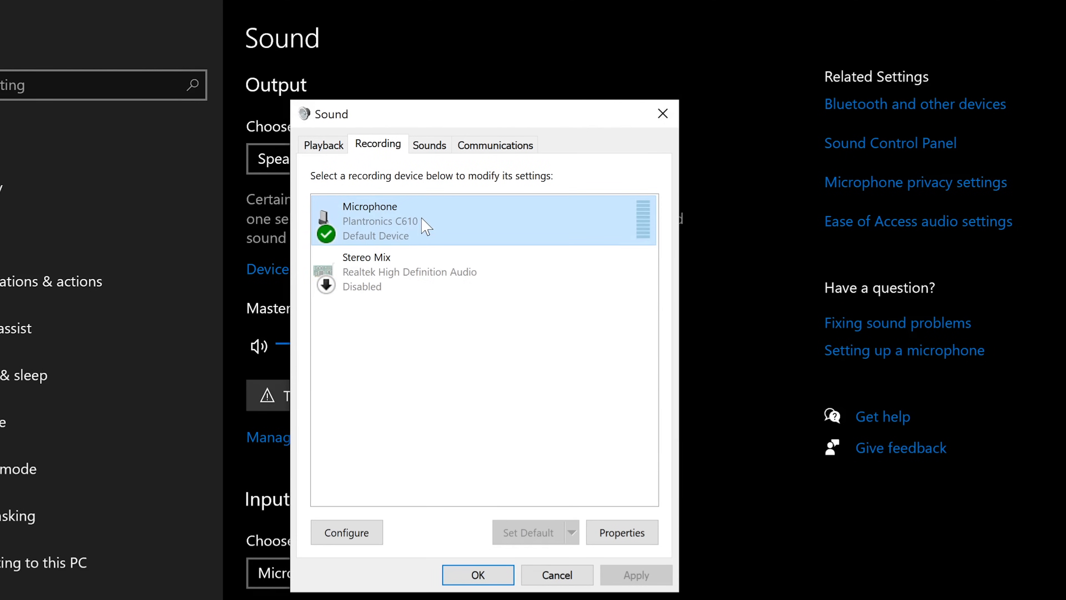
double_click(426, 227)
left_click(432, 215)
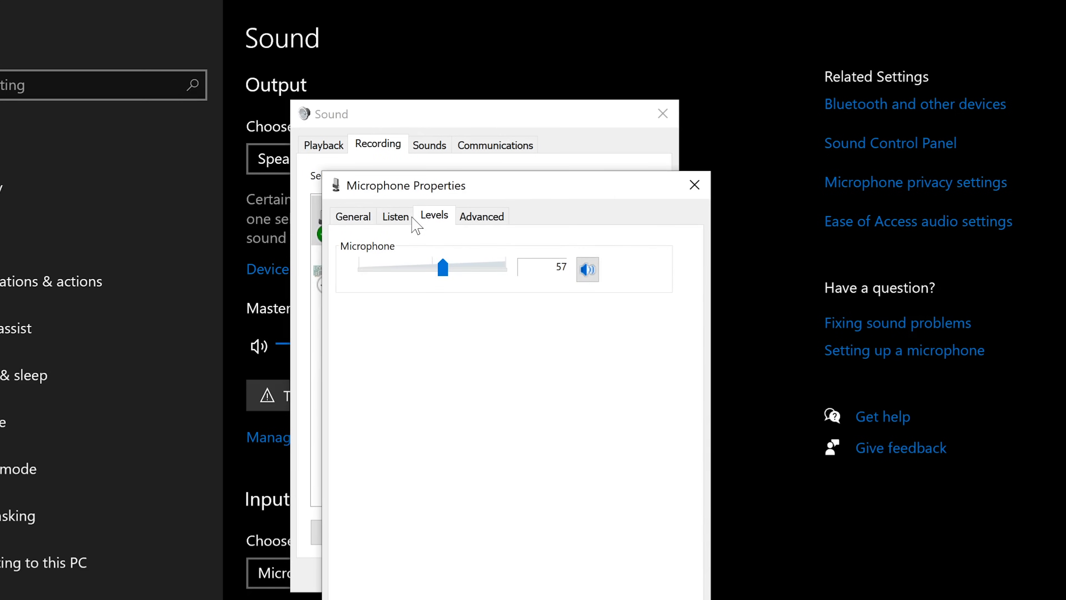
left_click(458, 271)
key("Return")
left_click(483, 575)
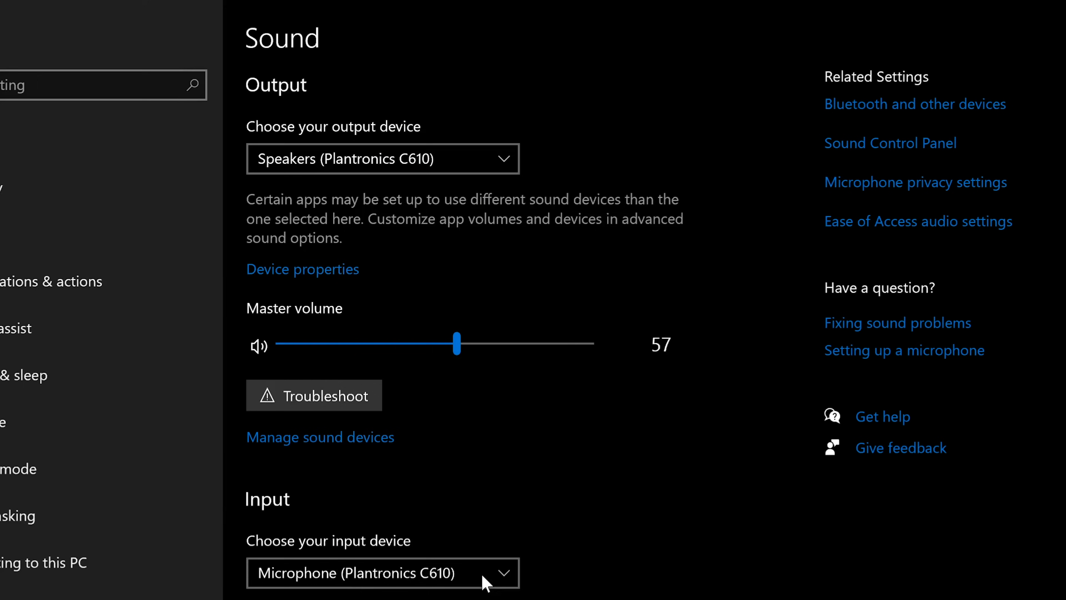
Confirm Speakers (Plantronics C610) is the output device and the master volume sits at 57.
left_click(377, 159)
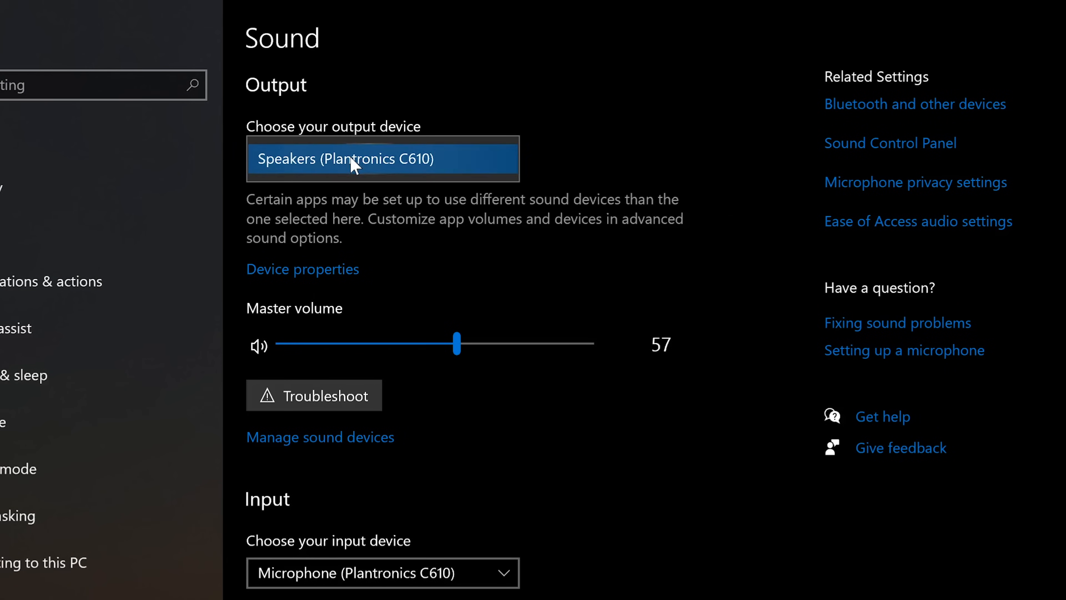
left_click(420, 214)
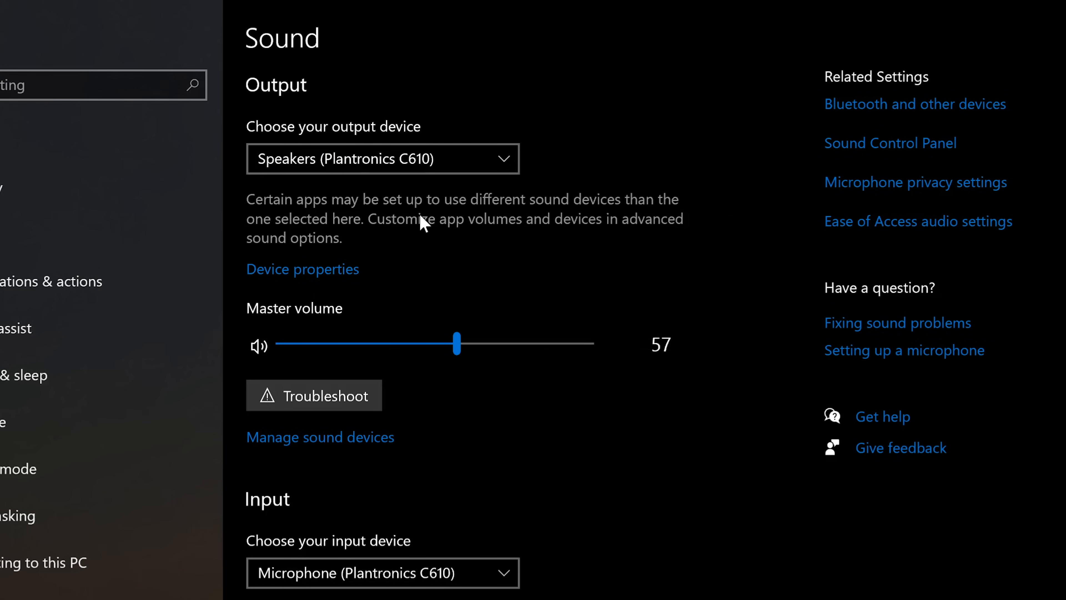
left_click(375, 168)
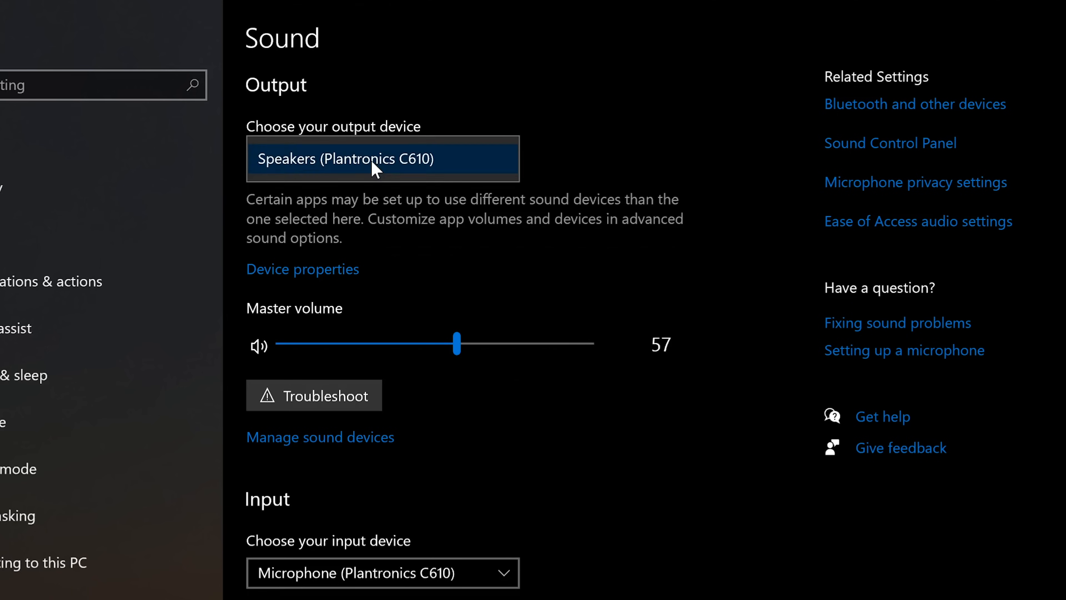
left_click(450, 202)
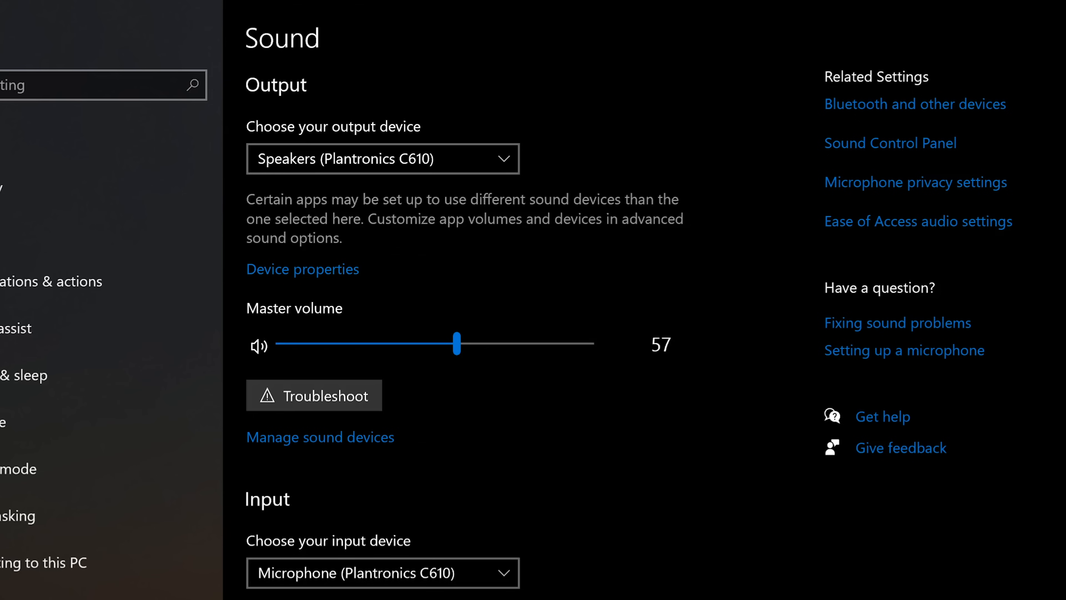
left_click(458, 337)
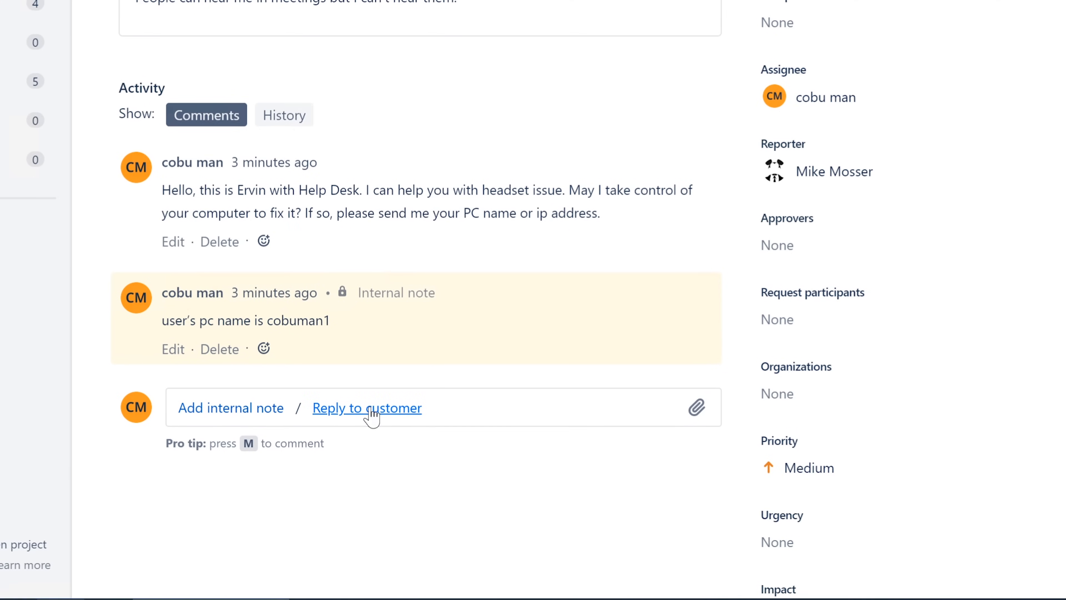
Save the internal note 'I have configured the headset and tested.' signed with the agent's name.
left_click(247, 412)
type("I ha")
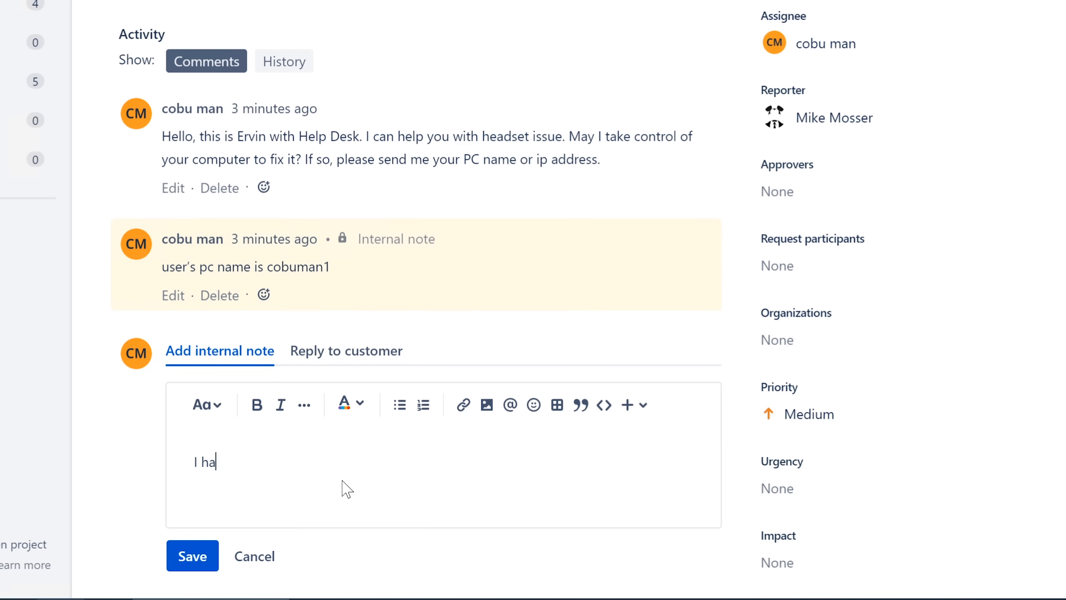
type("ve configured the headset")
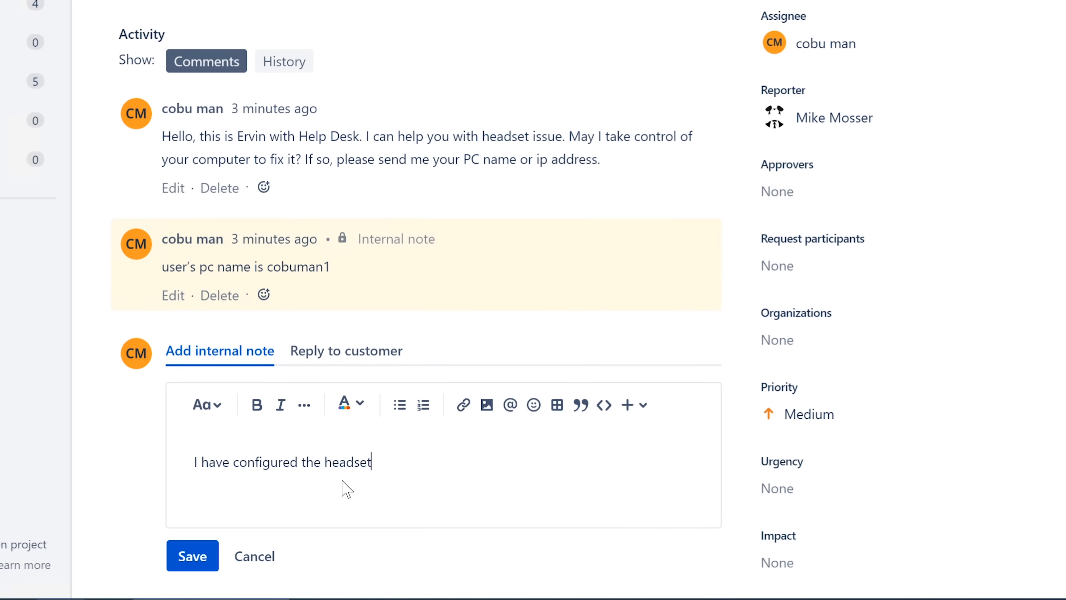
type(" and tested.")
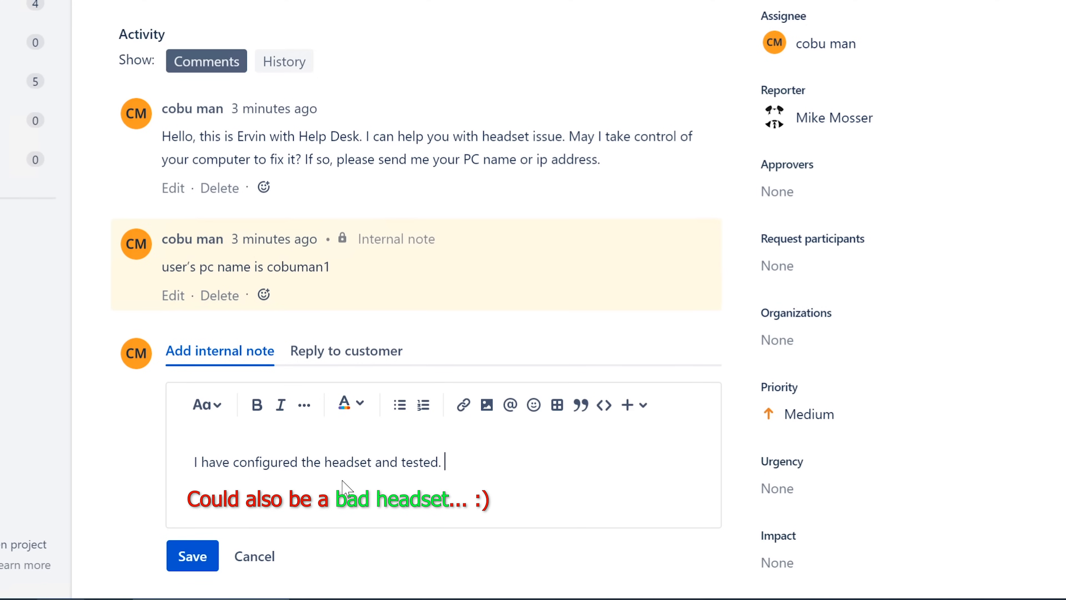
type(" Ervin")
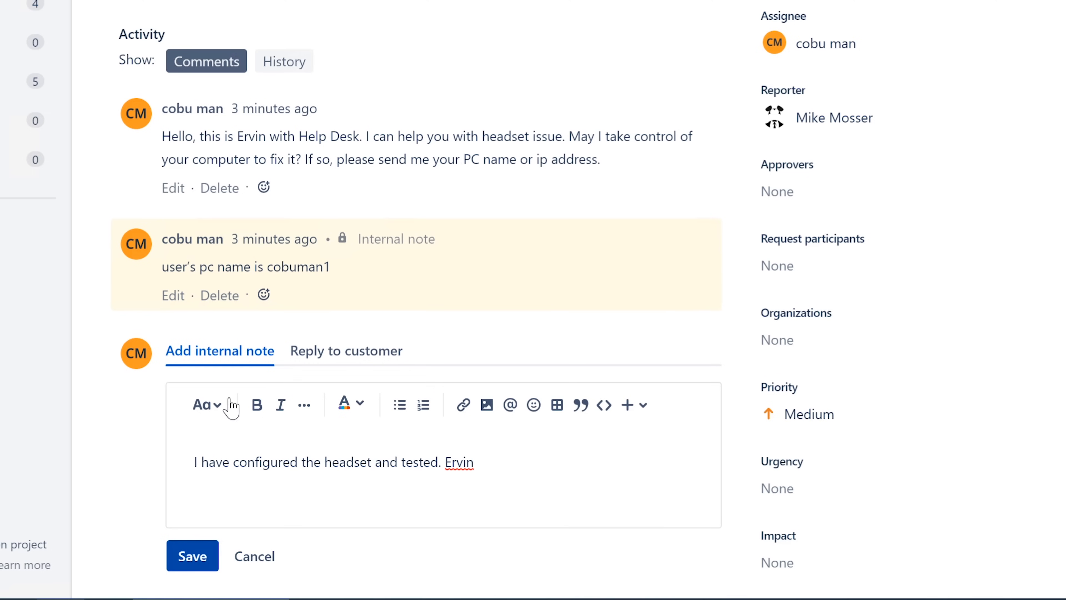
key("ctrl+Return")
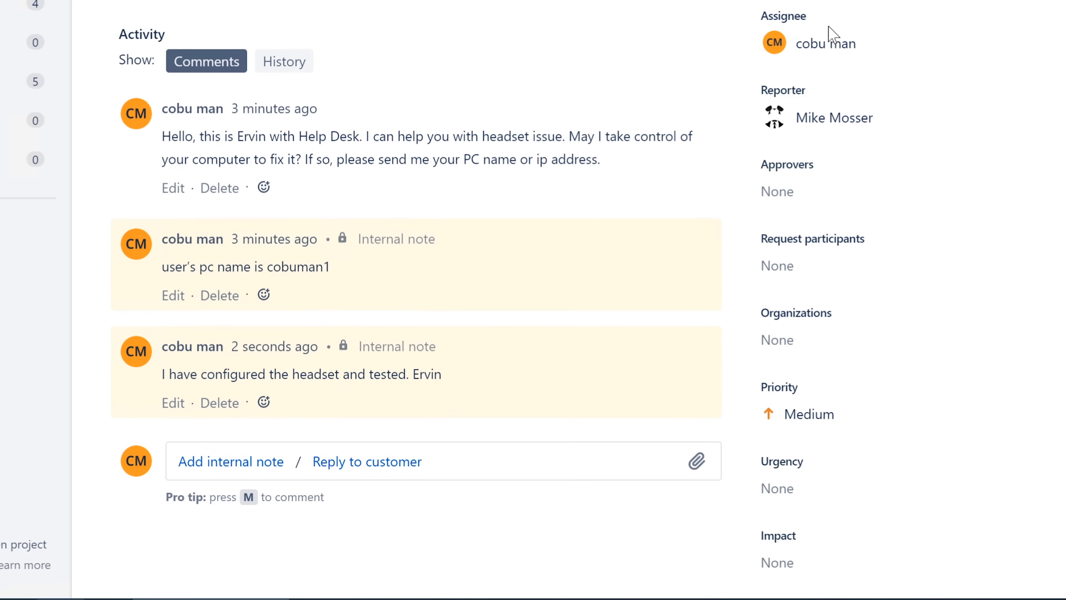
Mark ticket ISD-23 Completed and return to the All open queue.
scroll(859, 30, "up", 1)
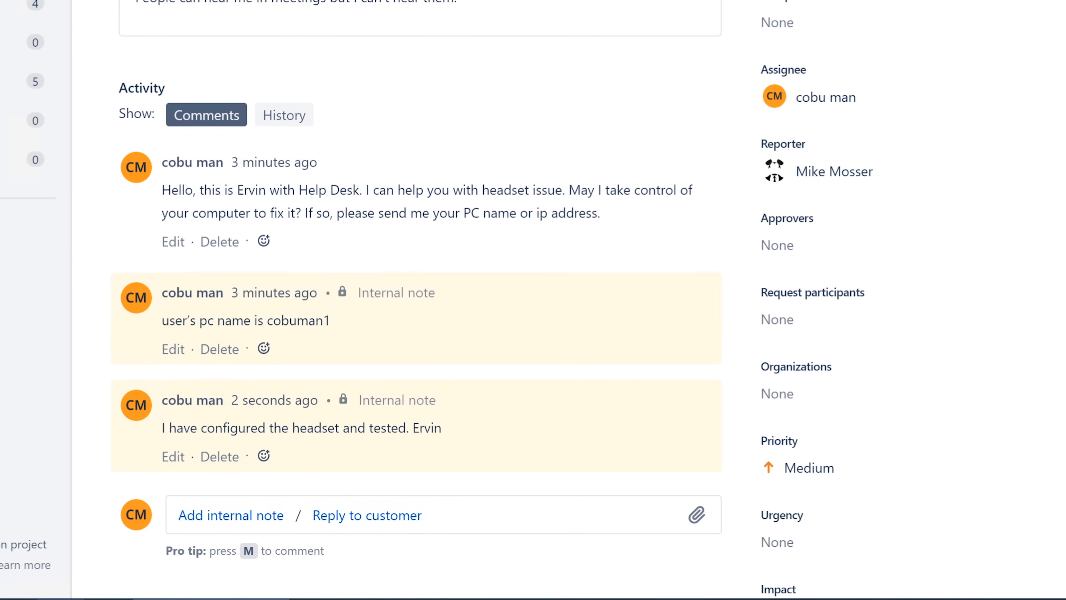
left_click(826, 58)
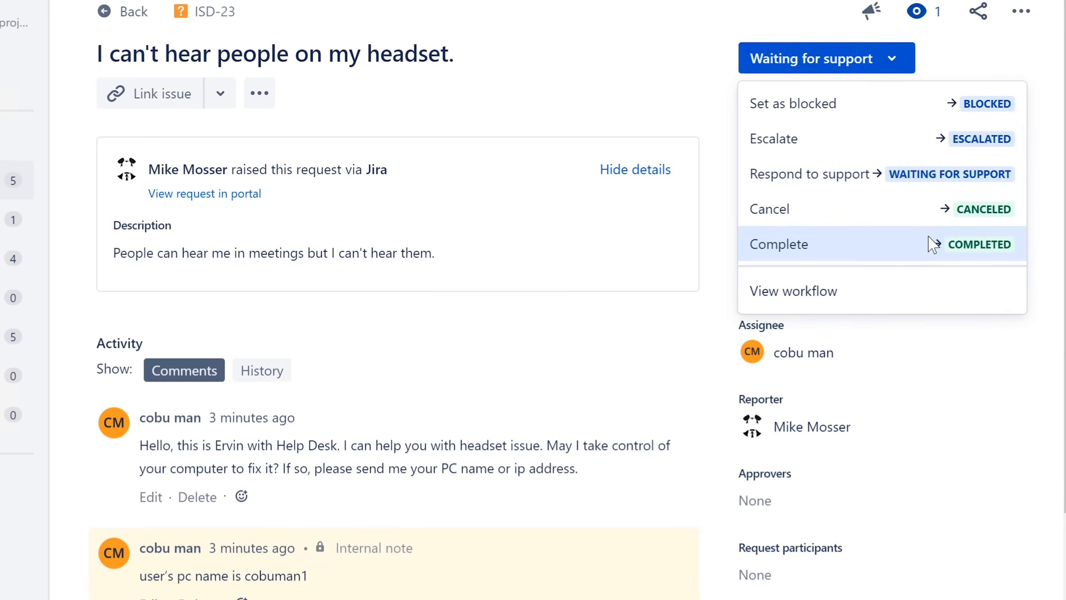
left_click(928, 237)
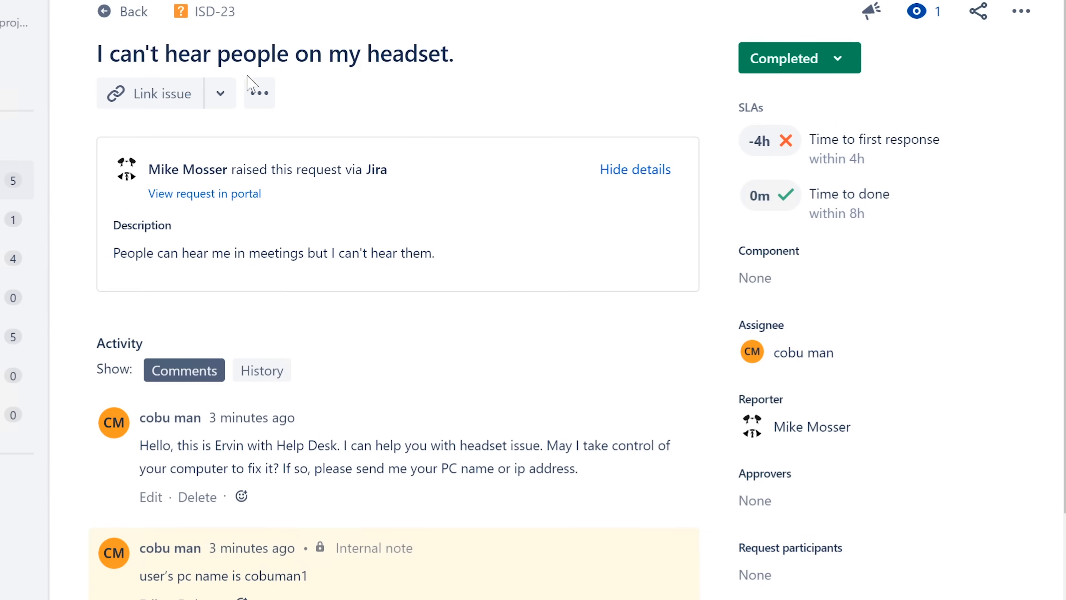
left_click(126, 17)
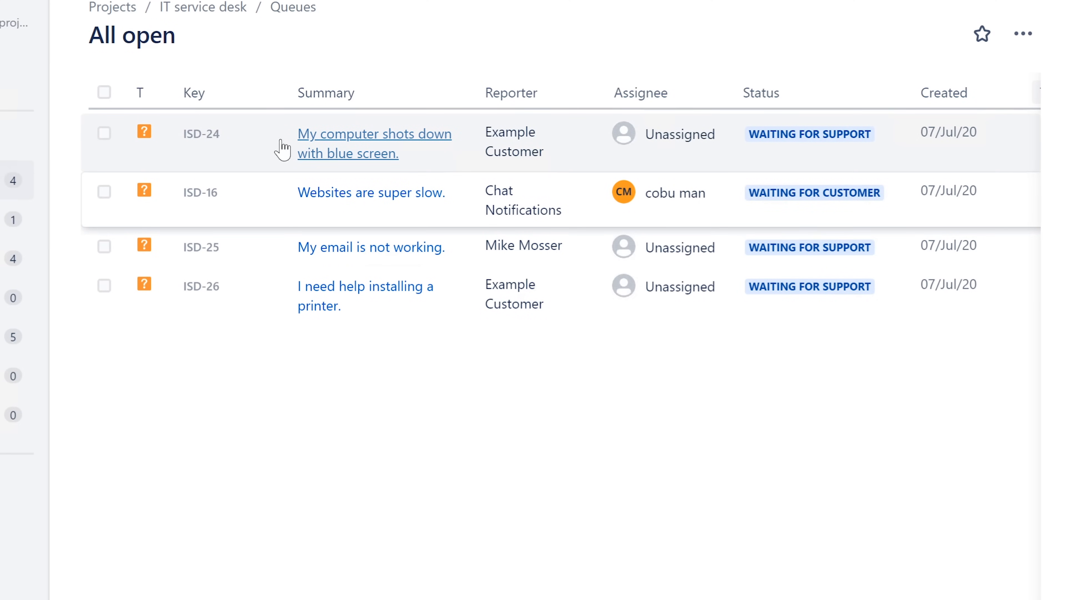
Open the blue-screen ticket ISD-24 and assign it to yourself.
left_click(413, 139)
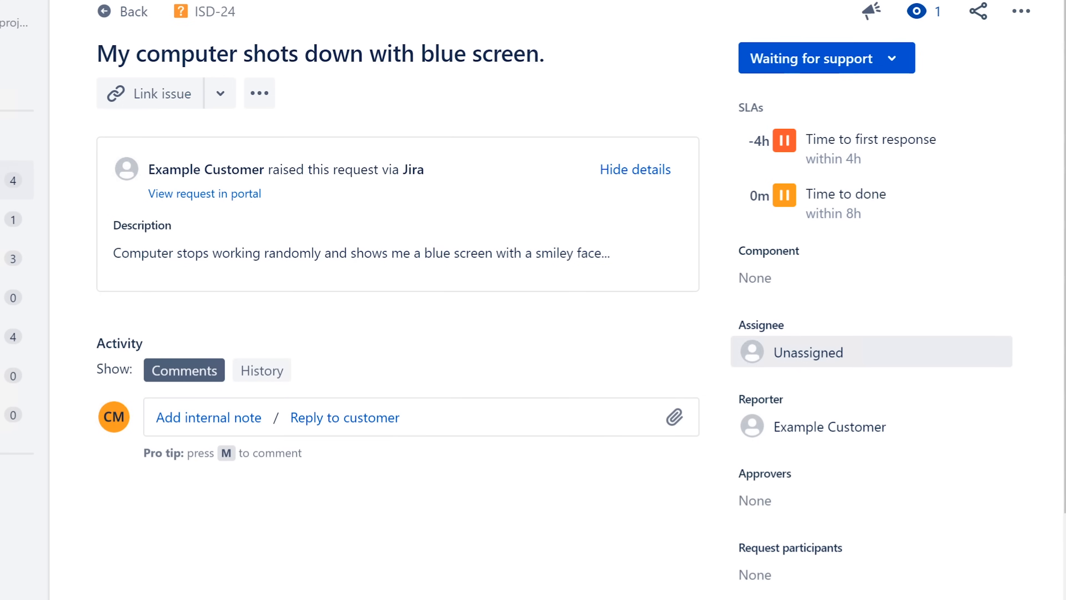
left_click(809, 352)
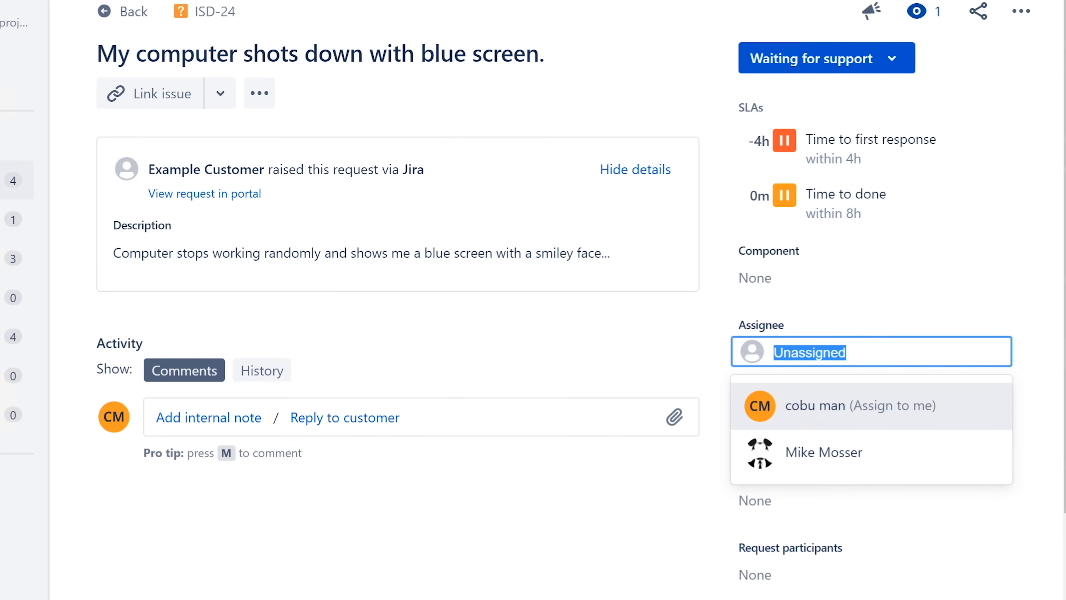
left_click(809, 410)
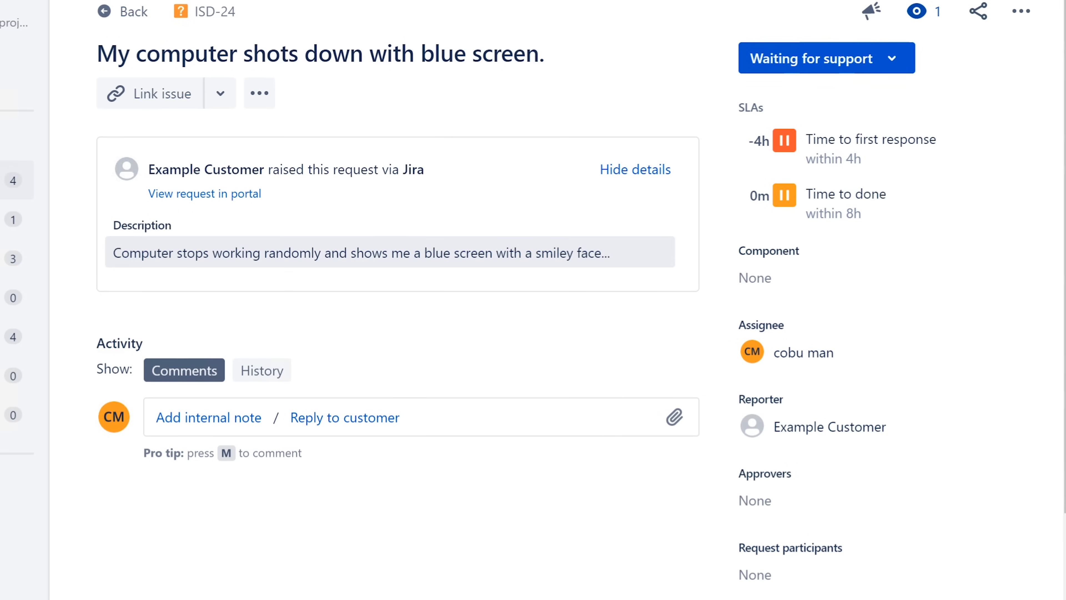
Open the ISD-24 description for editing and select its text, leaving the title unchanged.
left_click(390, 254)
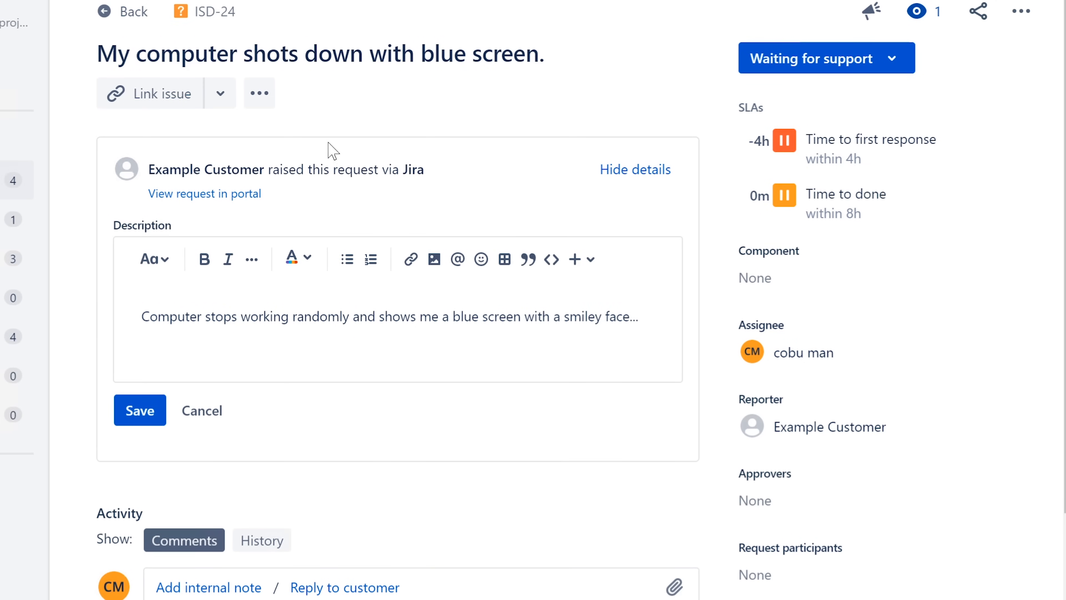
left_click_drag(118, 54, 575, 42)
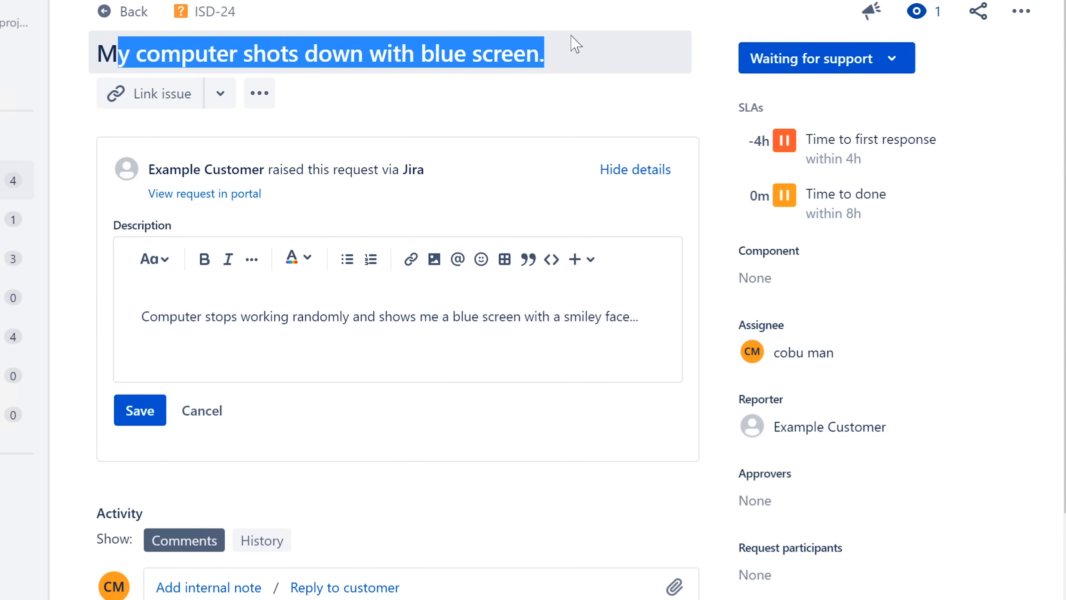
key("Escape")
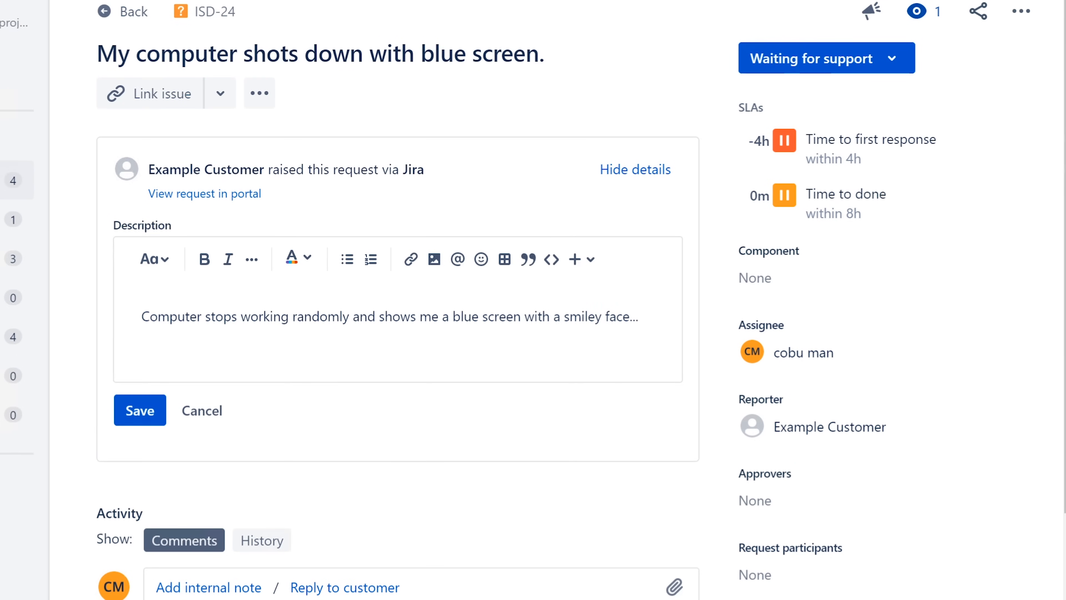
left_click_drag(638, 317, 150, 316)
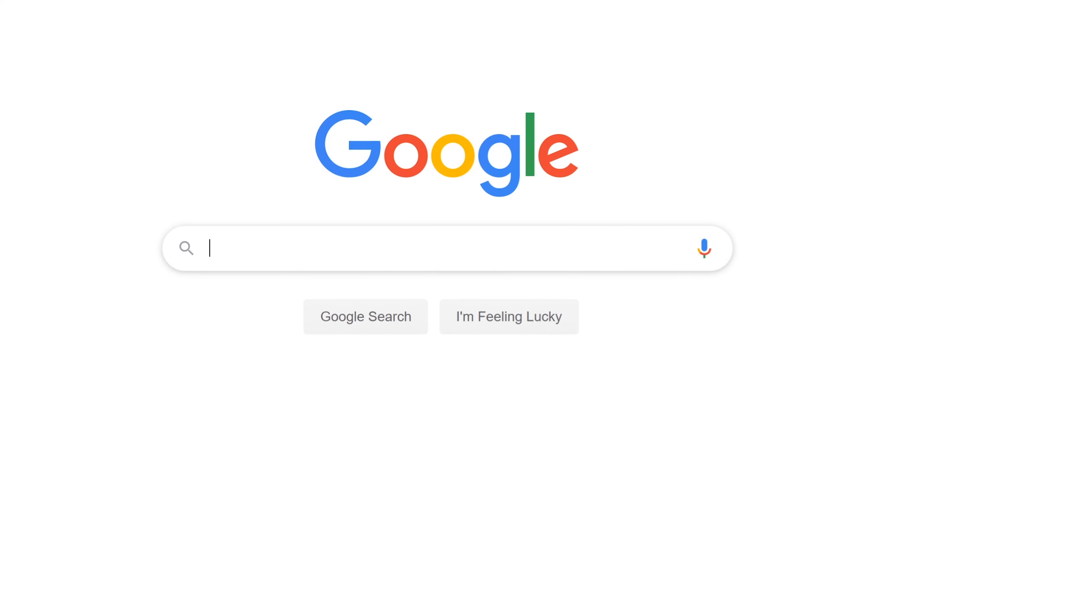
Search Google for 'blue screen with smiley face' and view the image results.
type("blue screen")
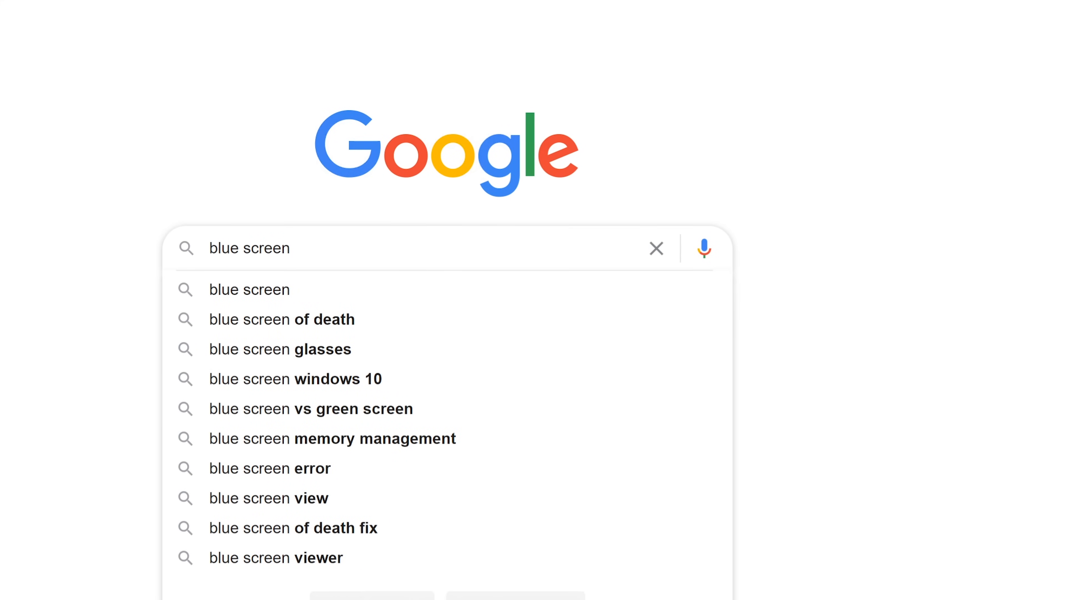
type(" with s")
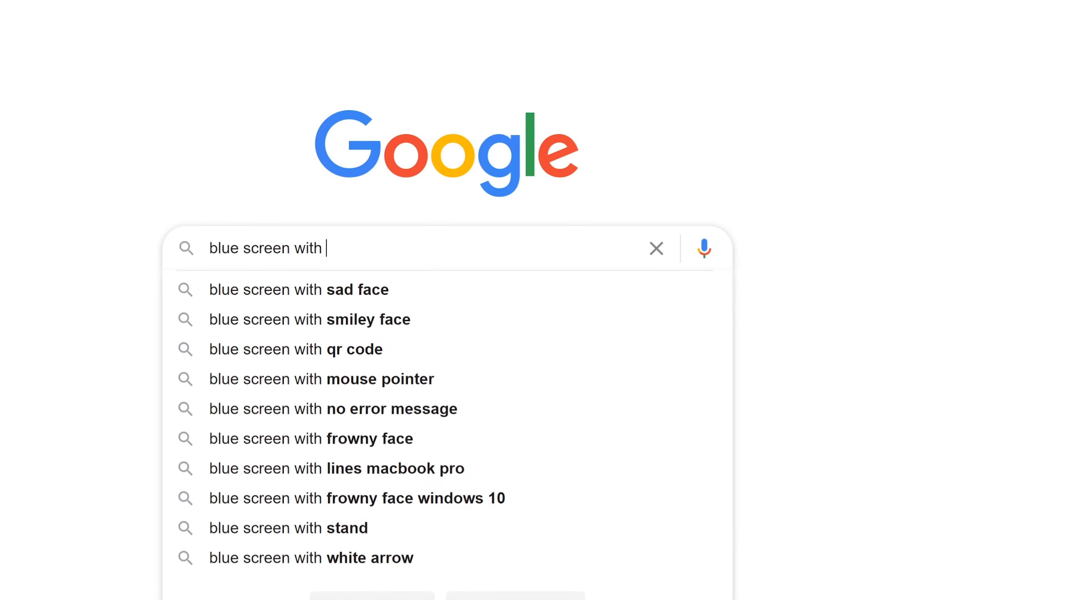
key("Down")
key("Down")
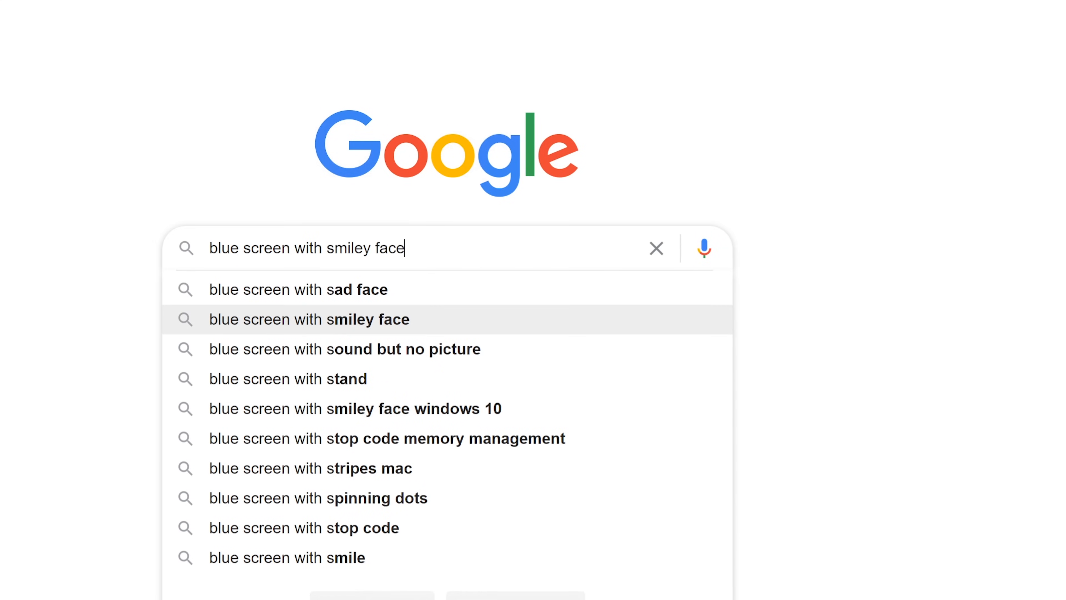
key("Return")
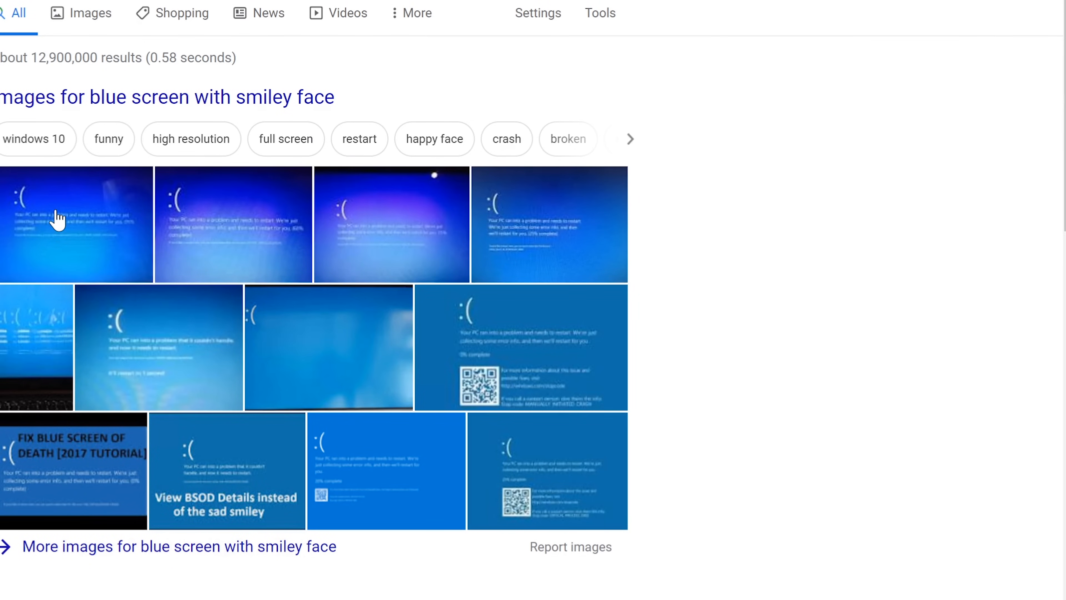
left_click(58, 219)
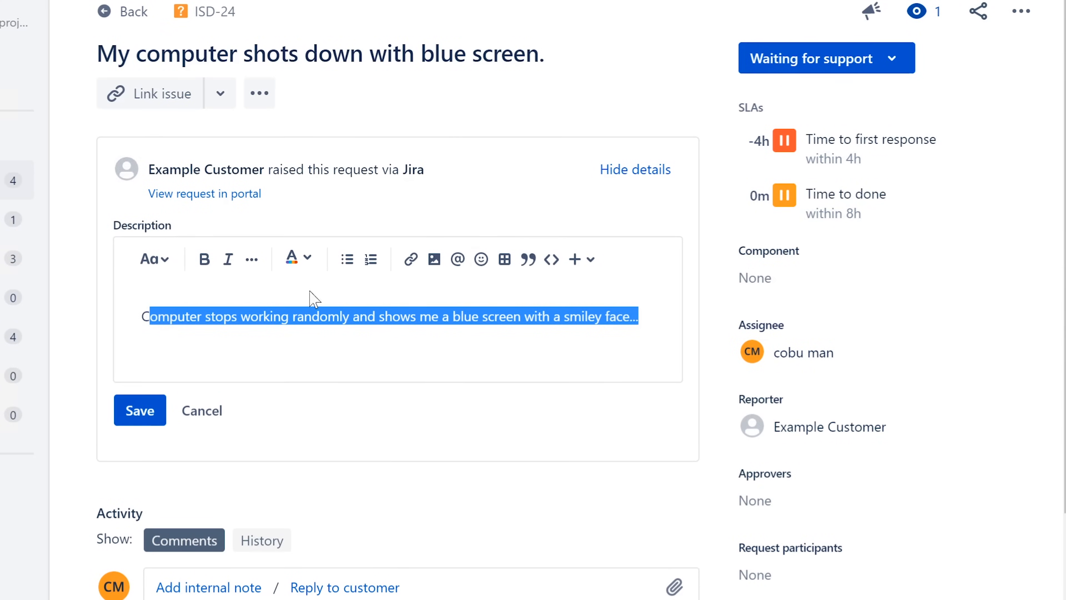
Clear the text selection in ISD-24's description editor.
left_click(472, 548)
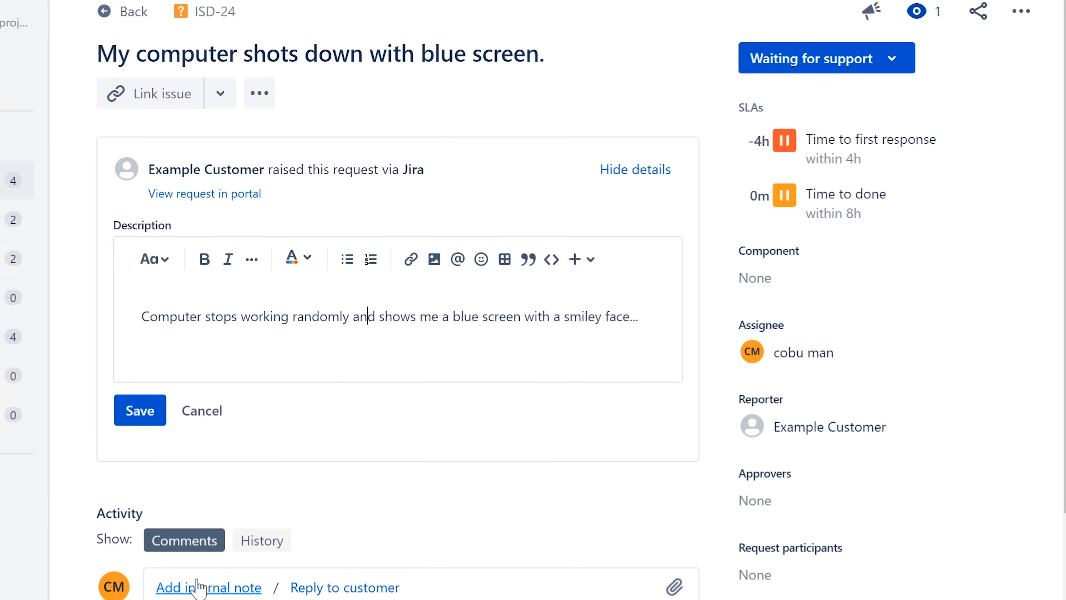
Start an internal note saying the user was contacted and the issue confirmed as BSOD.
left_click(252, 587)
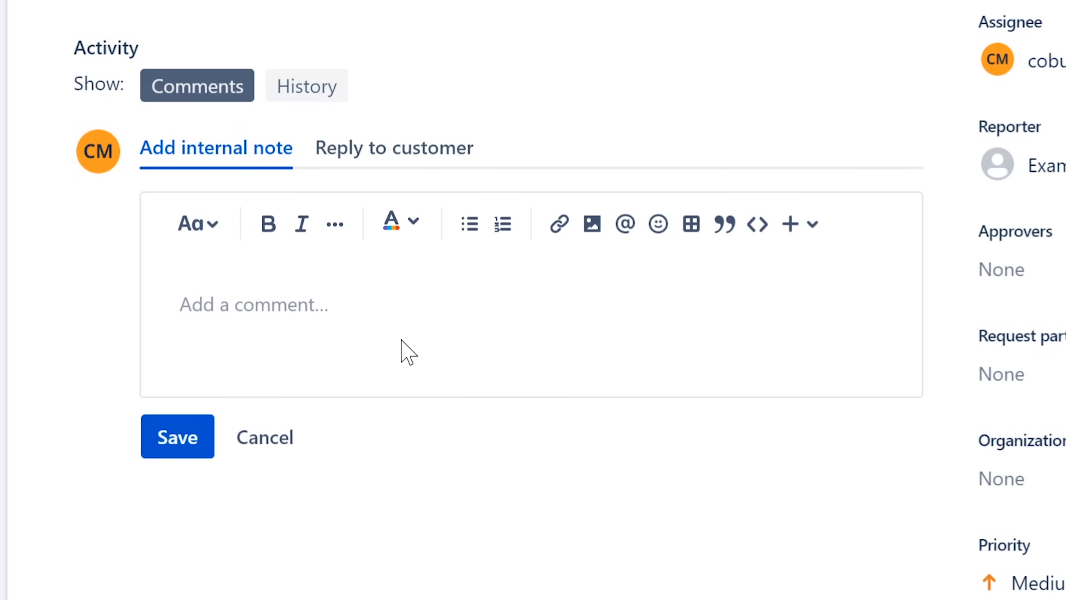
type("Talked")
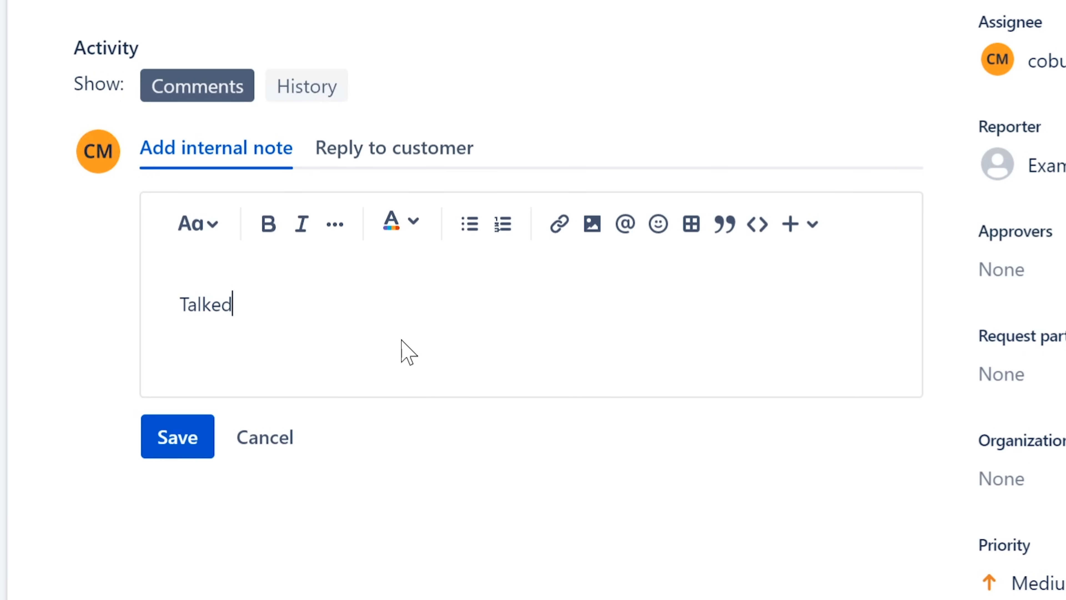
type(" to user and")
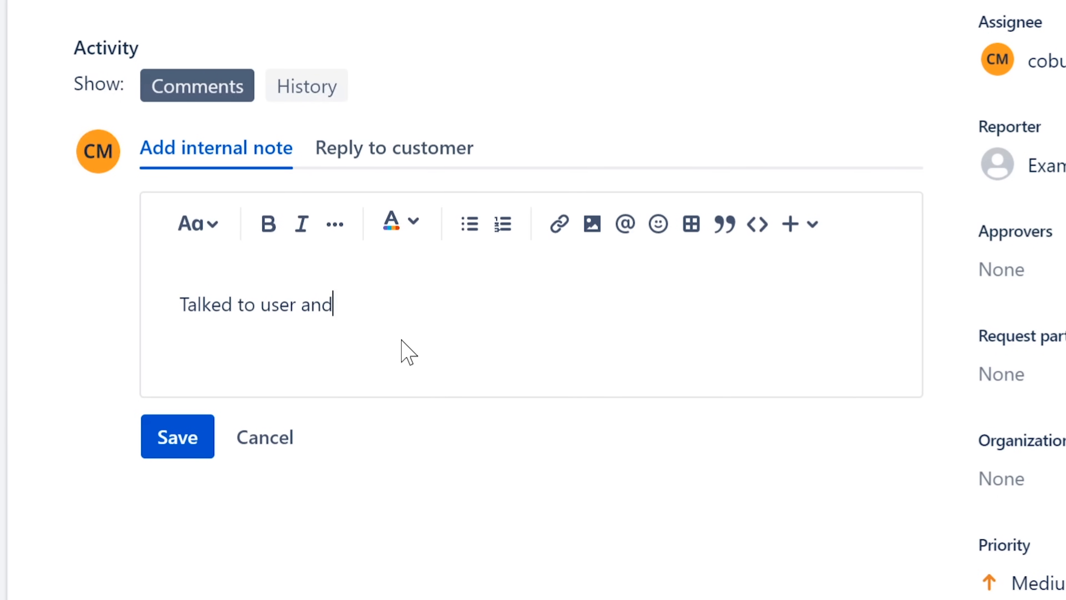
key("BackSpace")
key("BackSpace")
key("BackSpace")
type("t")
key("BackSpace")
key("BackSpace")
type("to confi")
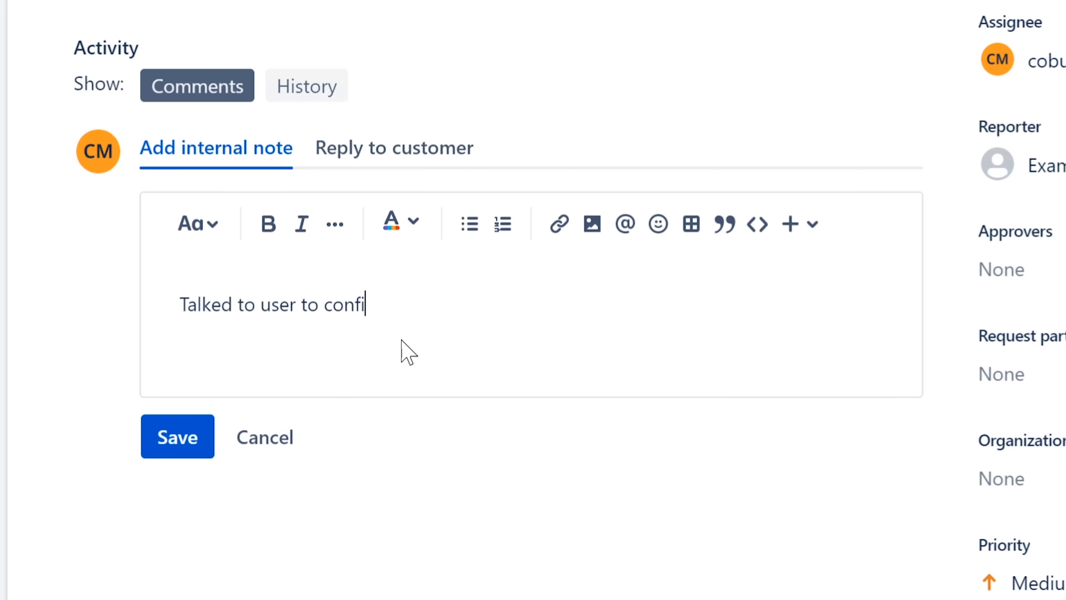
type("r")
key("BackSpace")
type("m that the issu")
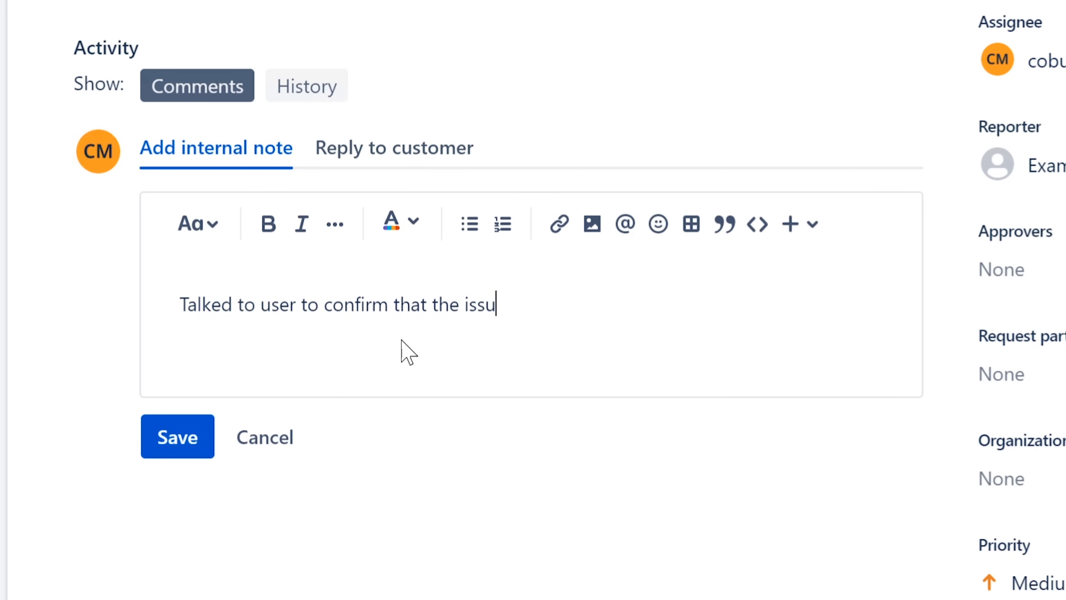
type("e is BSOD")
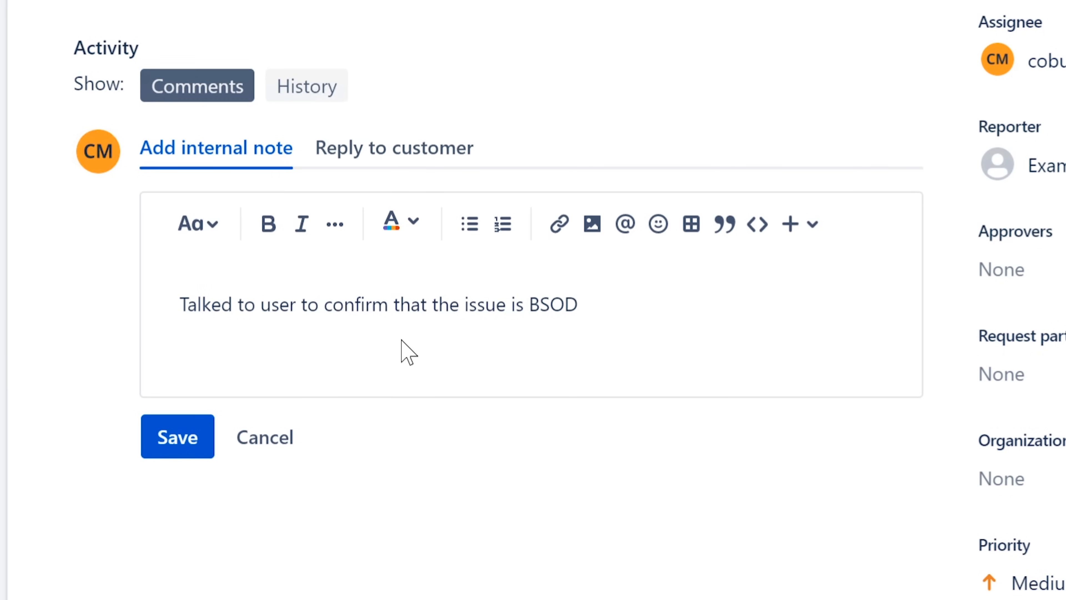
type(".")
Add 'Recommended to user', correcting the misspelling with the spell-check suggestion.
type("Recoo")
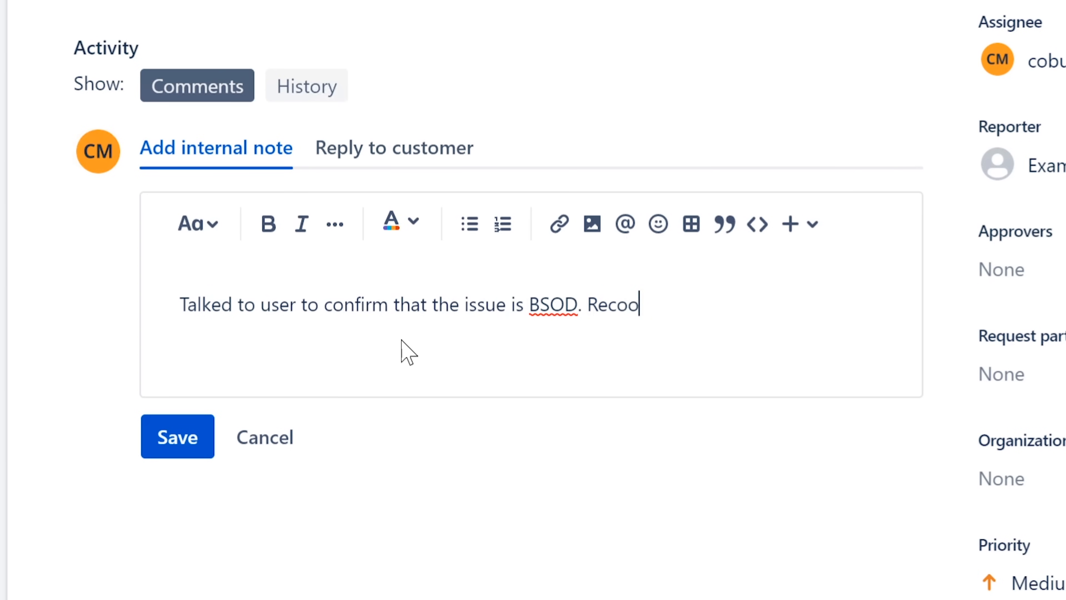
key("BackSpace")
type("mmonde")
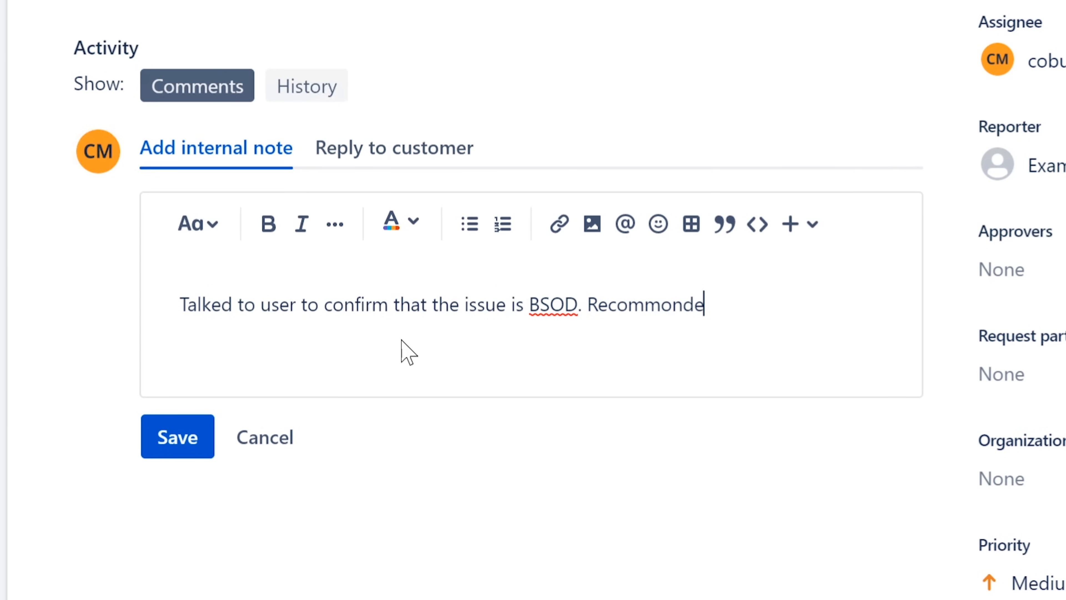
type("d to user")
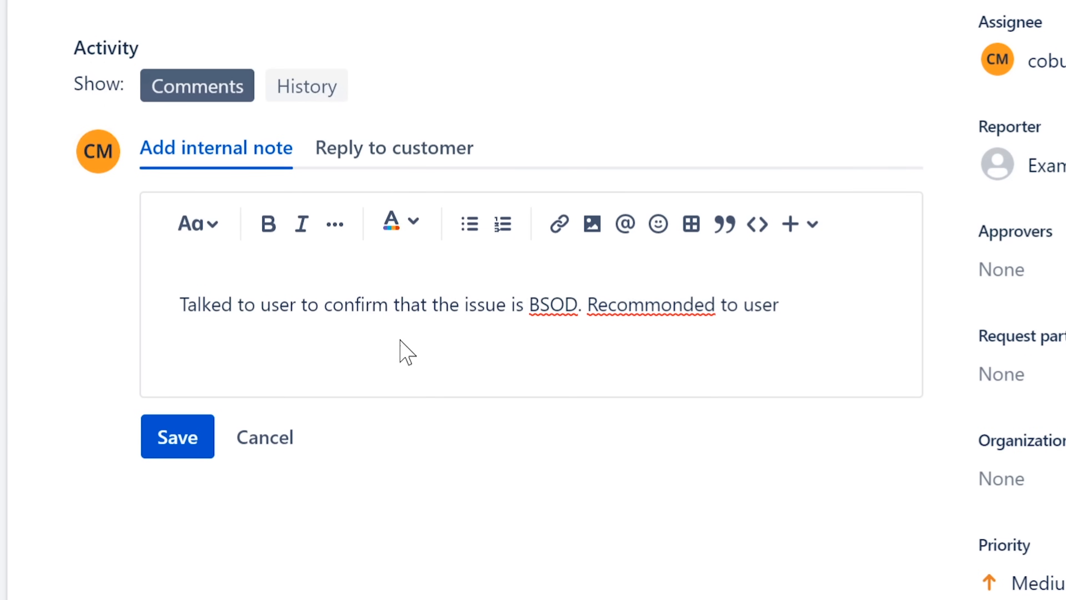
double_click(713, 311)
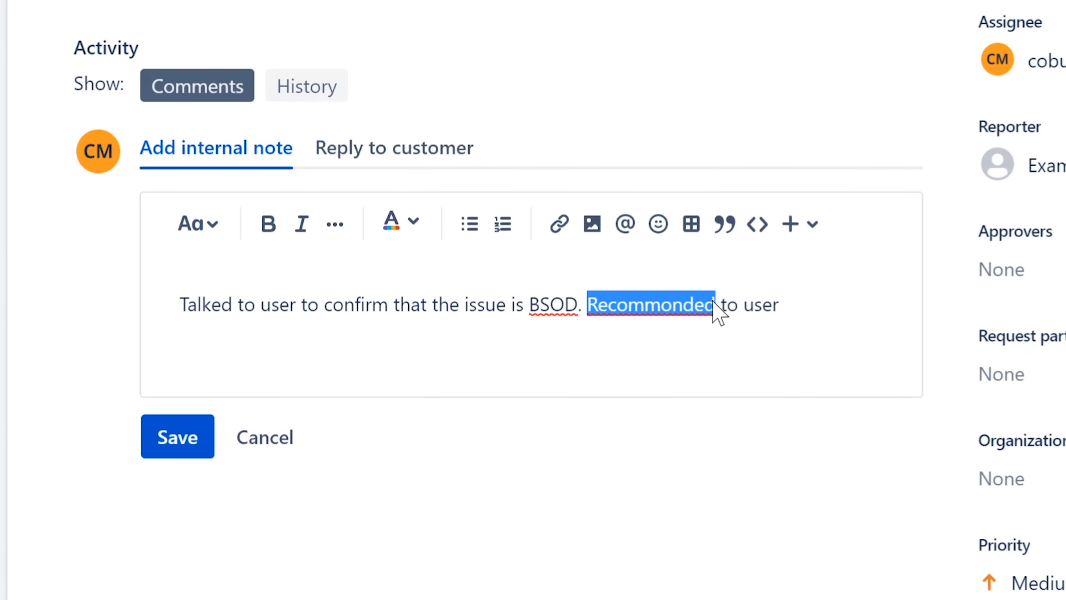
right_click(679, 309)
left_click(794, 332)
left_click(778, 304)
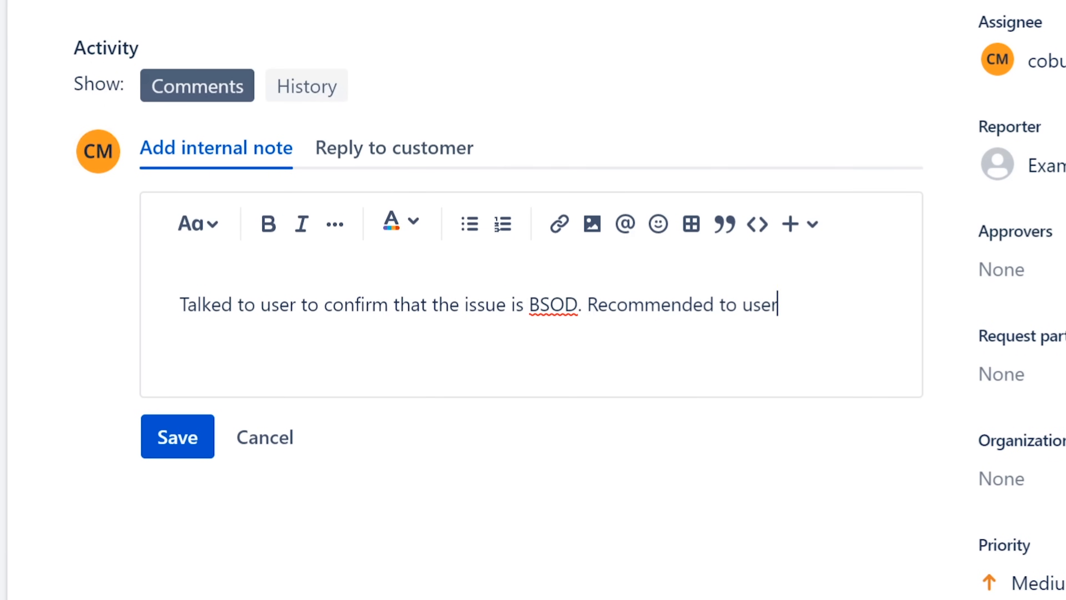
Continue with 'to take computer for hardware diagnostic; to her local Pc support' and begin the signature.
type("to take ")
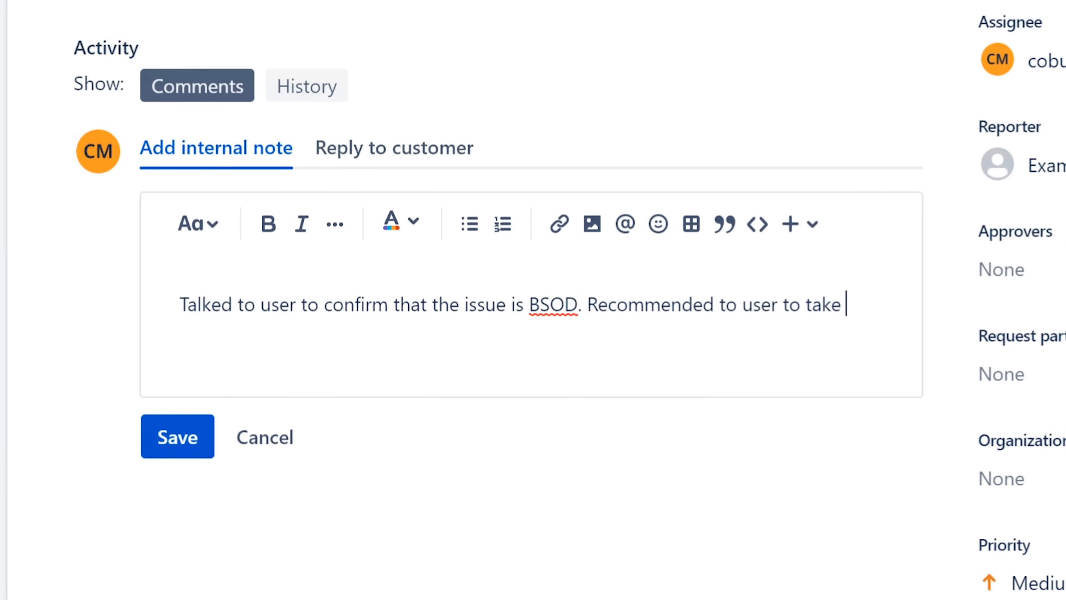
type("computer for")
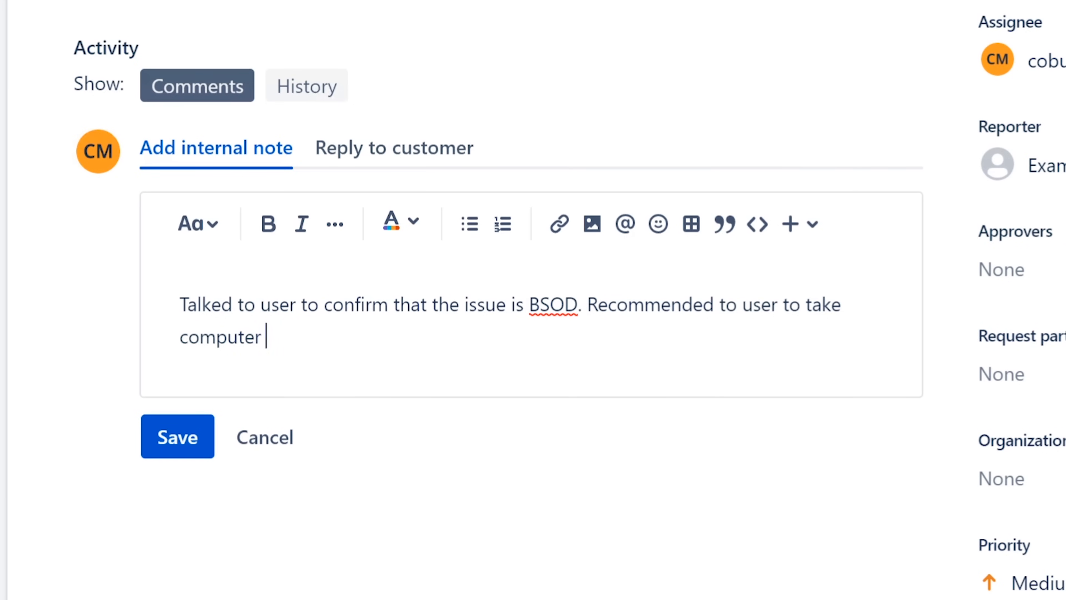
type(" hardware dia")
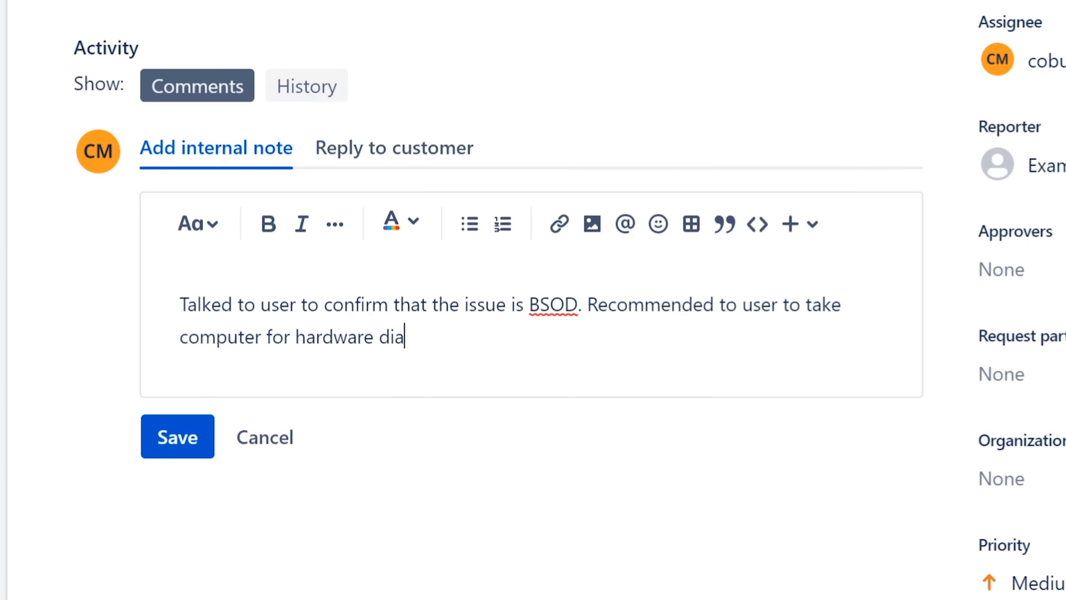
type("gnostic")
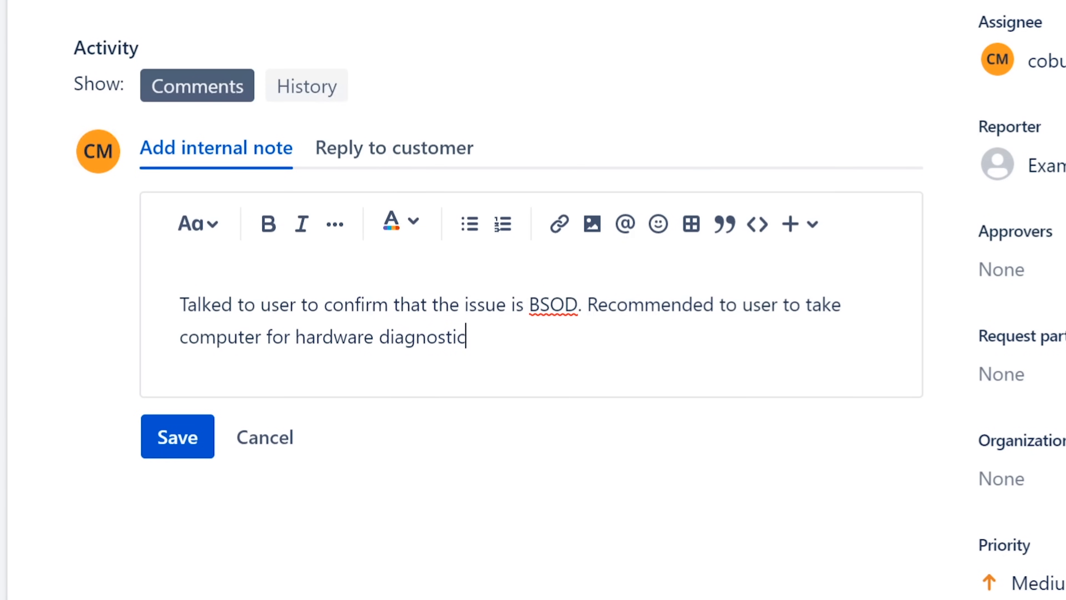
key("BackSpace")
type("; to he")
key("BackSpace")
key("BackSpace")
type("her local")
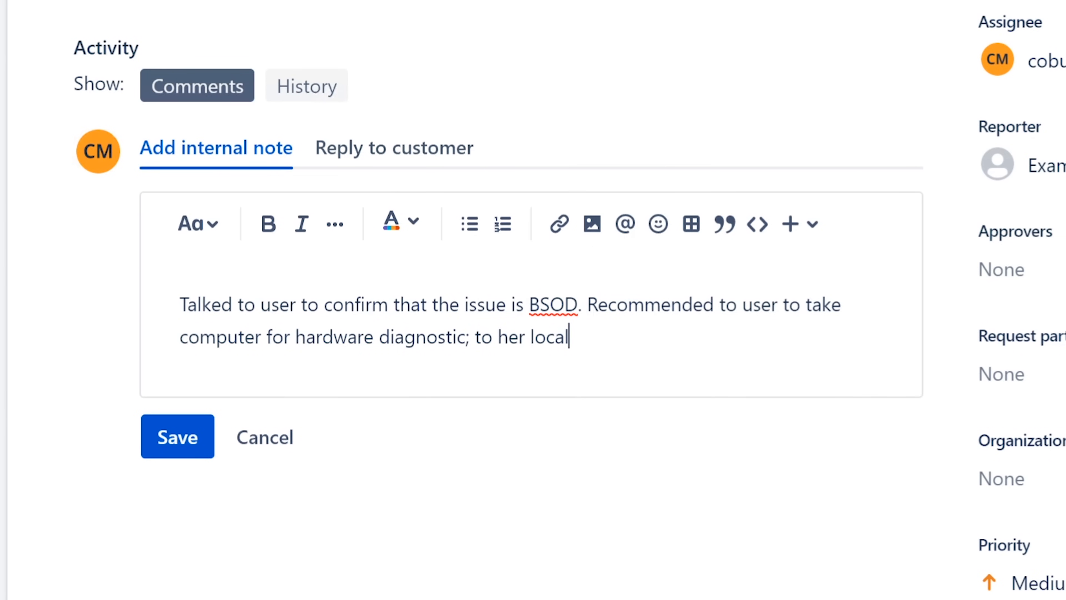
type(" Pc support. ")
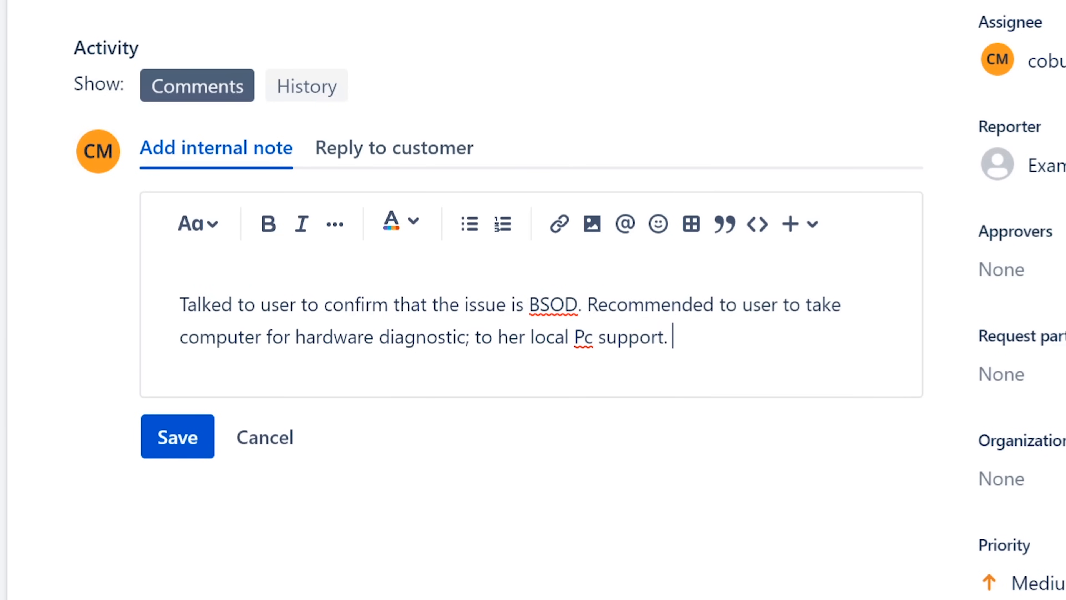
type("ERvin")
key("BackSpace")
key("BackSpace")
key("BackSpace")
key("BackSpace")
Finish the signature and change 'Pc' to 'PC' in 'her local PC support'.
type("rvin")
key("Left")
key("Left")
key("Left")
key("Left")
key("Left")
key("Left")
key("Left")
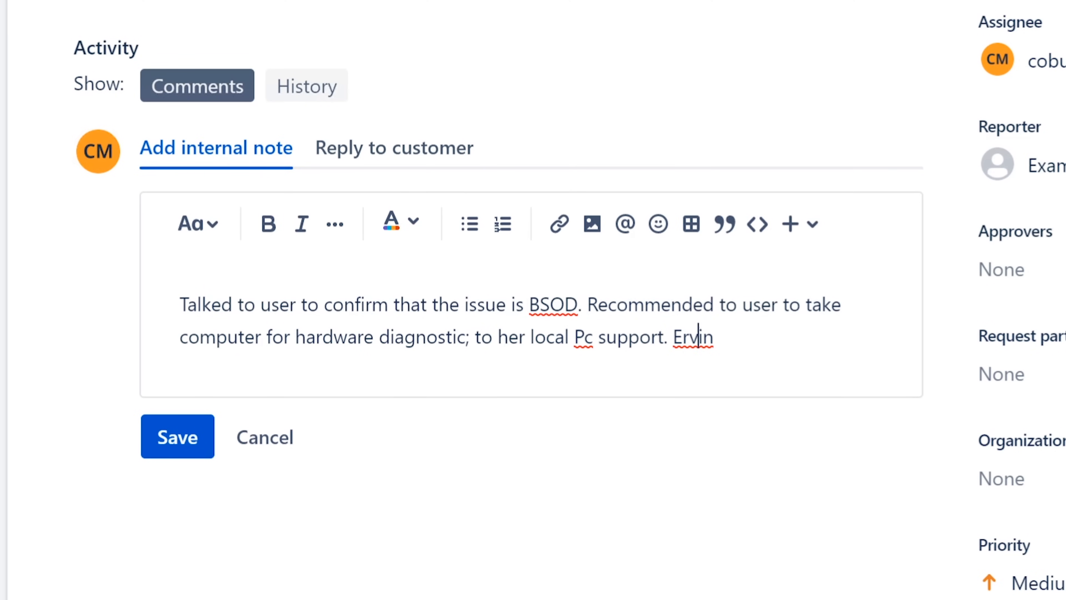
key("Left")
key("Left")
key("Left")
key("Left")
key("Left")
key("Left")
key("Left")
key("Left")
key("BackSpace")
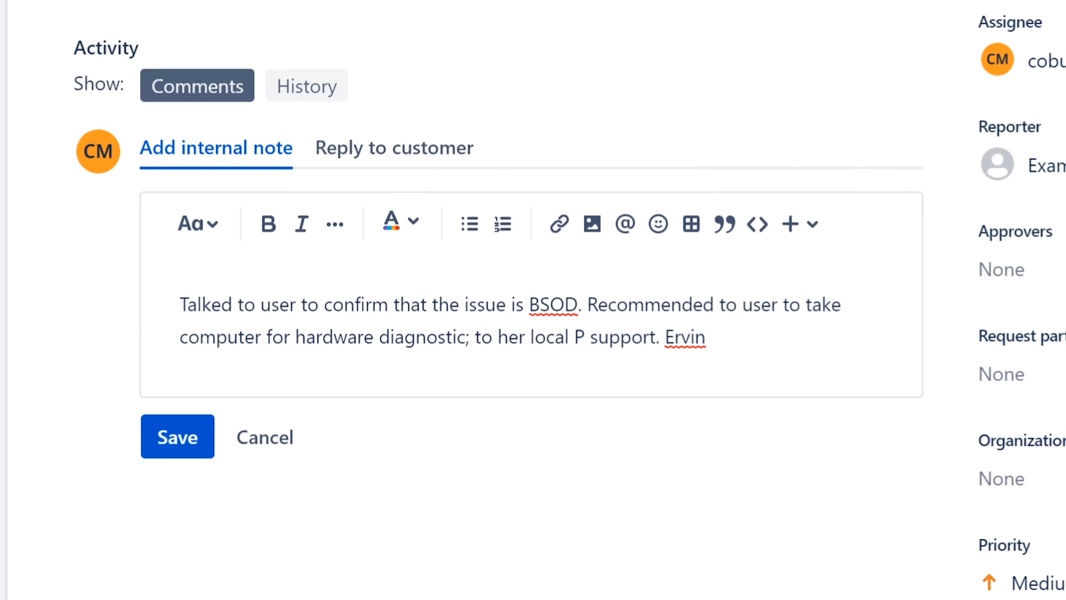
type("C")
key("Right")
key("Right")
key("Right")
key("Right")
key("Right")
key("Right")
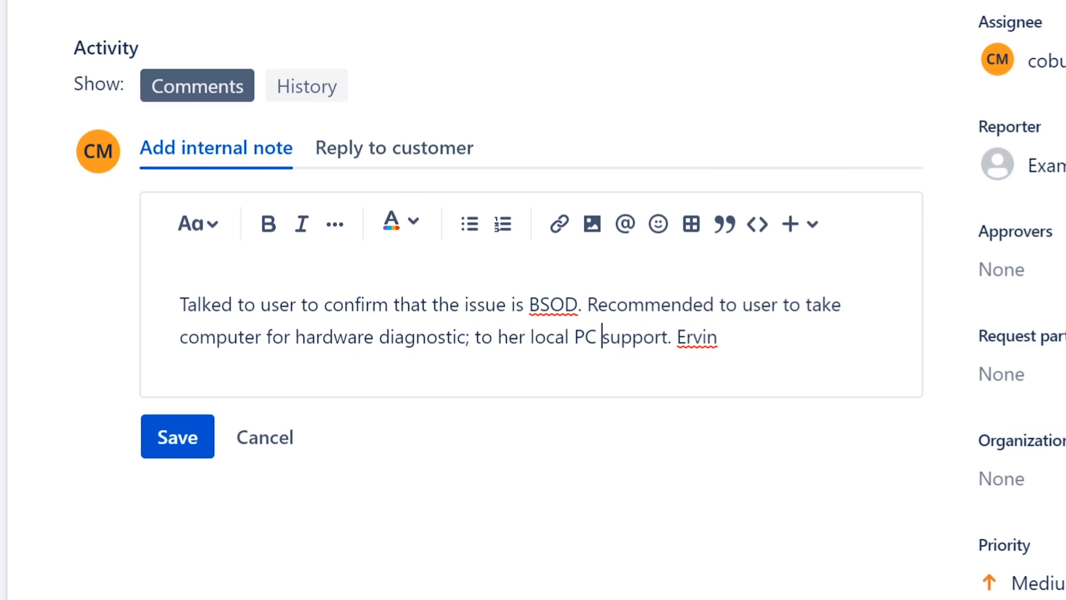
key("Right")
key("Right")
key("Right")
Add 'Routed ticket to local Pc support.' to the note and highlight 'hardware diagnostic'.
type("Rou")
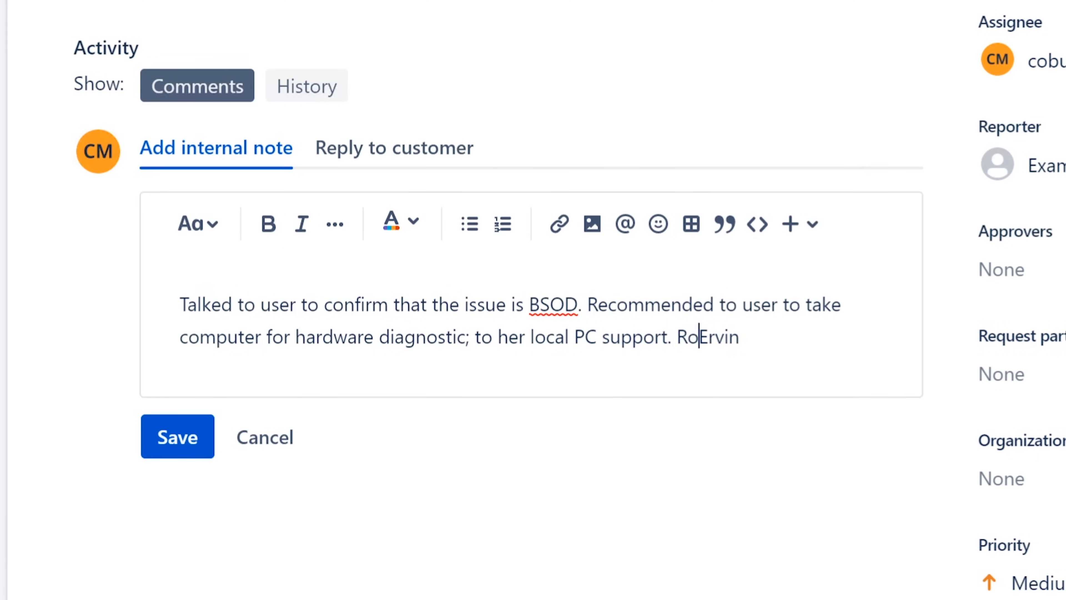
type("ted ticket ")
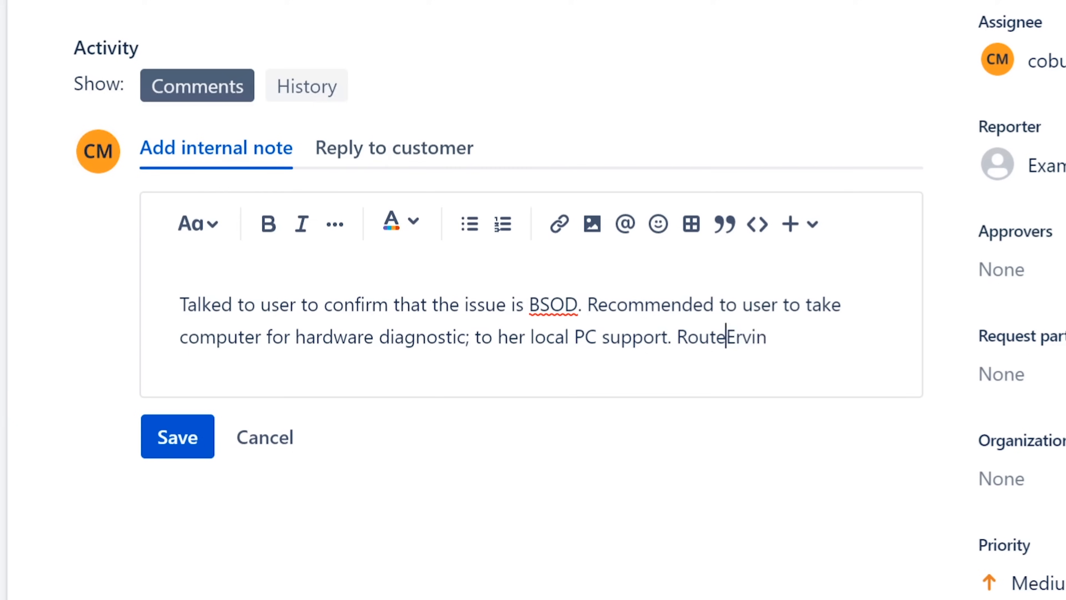
type("to loc")
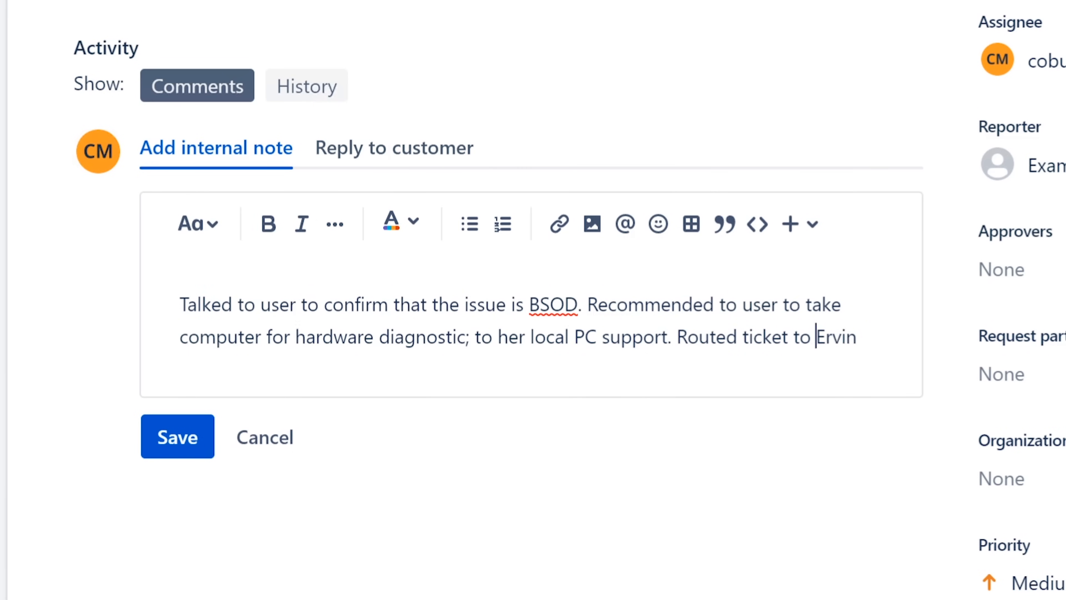
type("al Pc support")
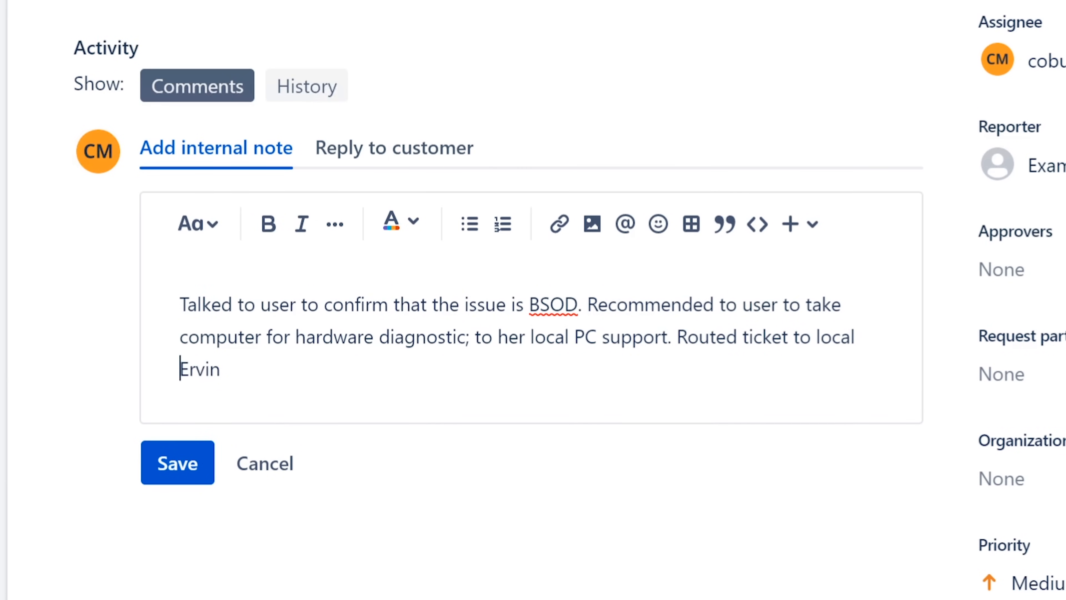
type(".")
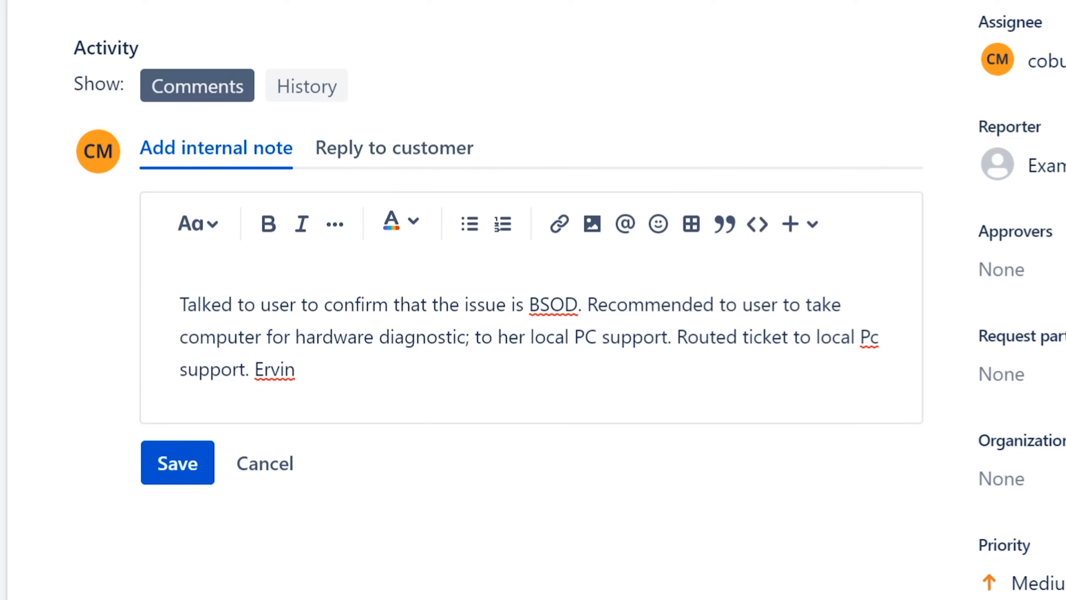
left_click_drag(296, 337, 465, 337)
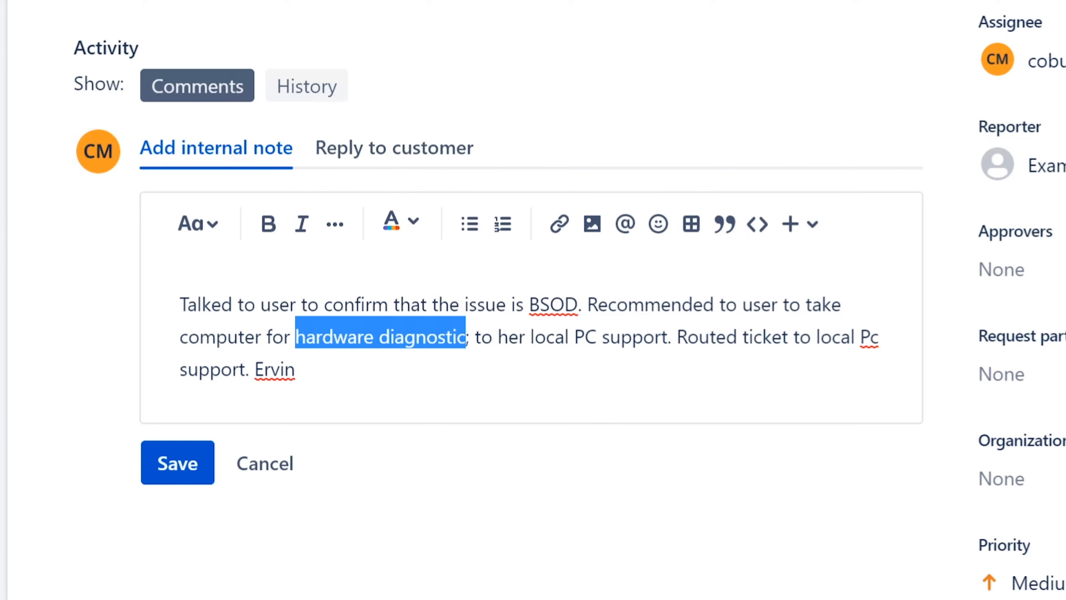
Post the note, mark ISD-24 Completed, then open the 'My email is not working.' ticket from the queue.
left_click(165, 466)
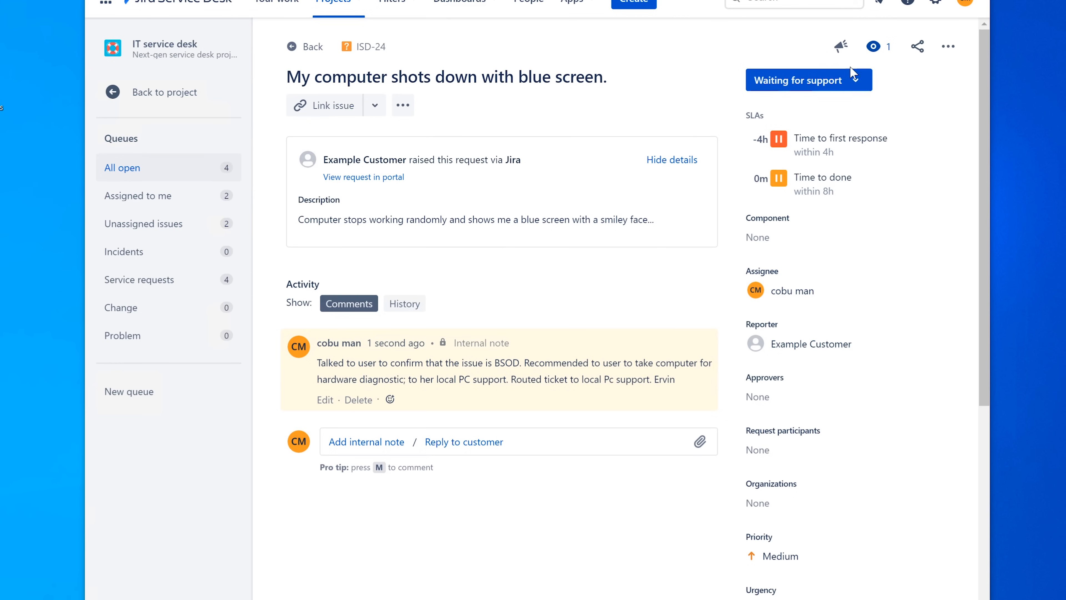
left_click(854, 80)
left_click(814, 213)
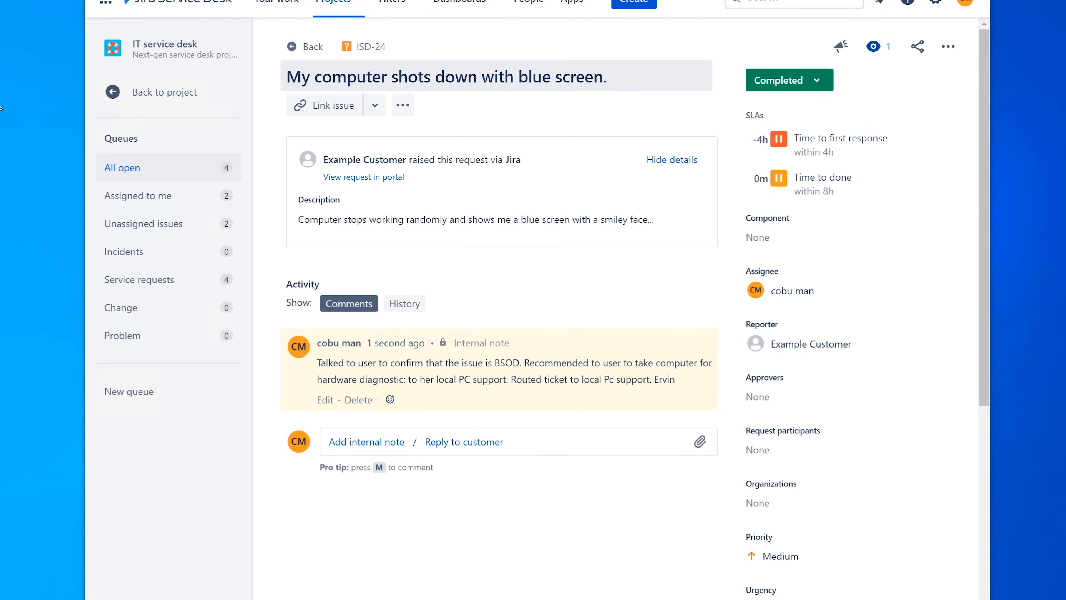
left_click(309, 48)
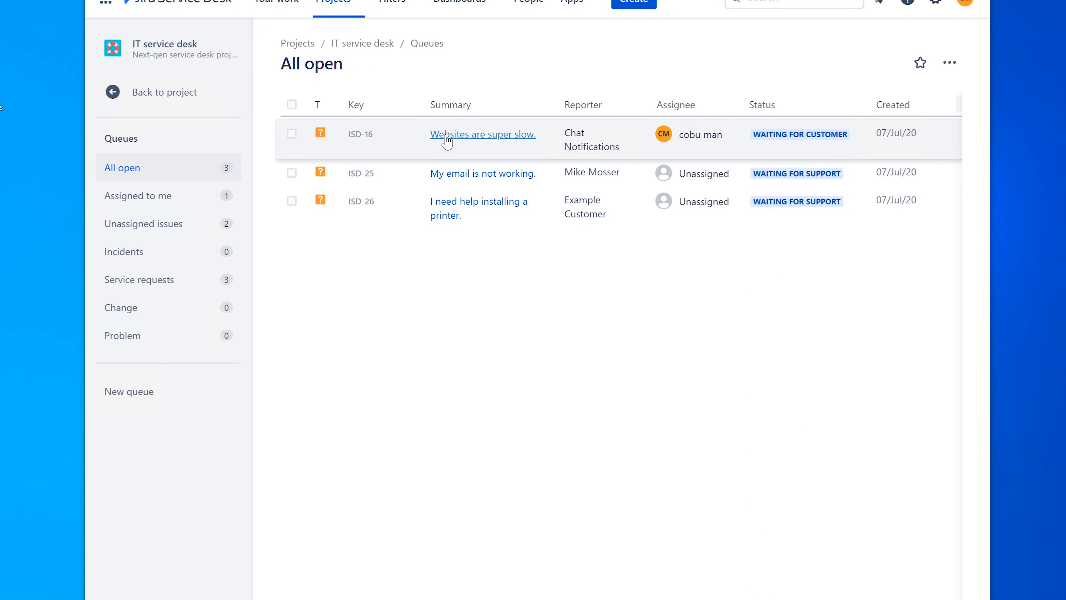
left_click(475, 174)
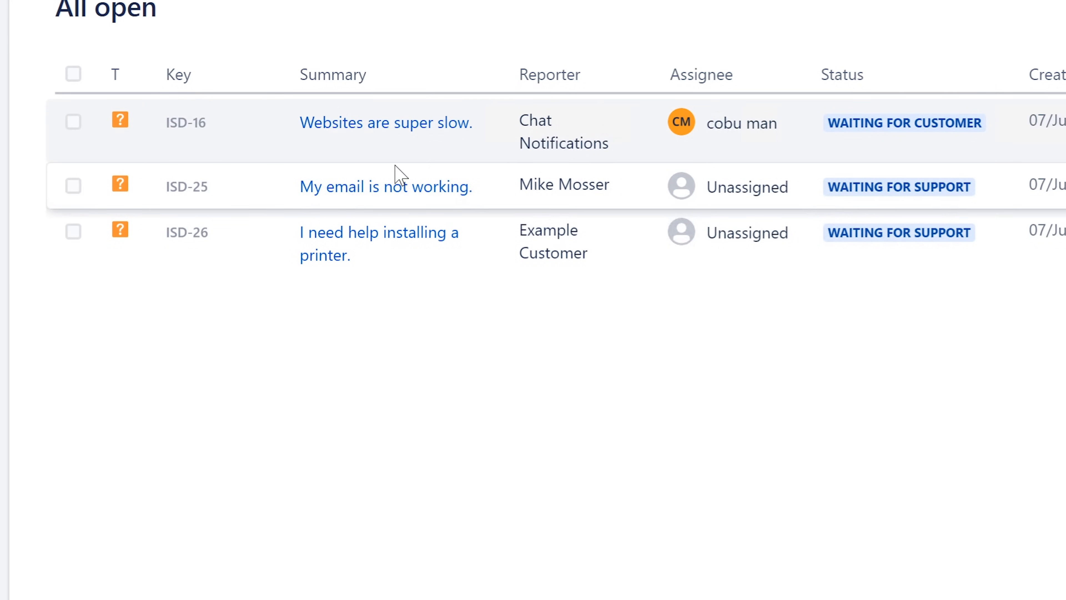
Open ticket ISD-25, 'My email is not working.', and assign it to yourself.
left_click(383, 190)
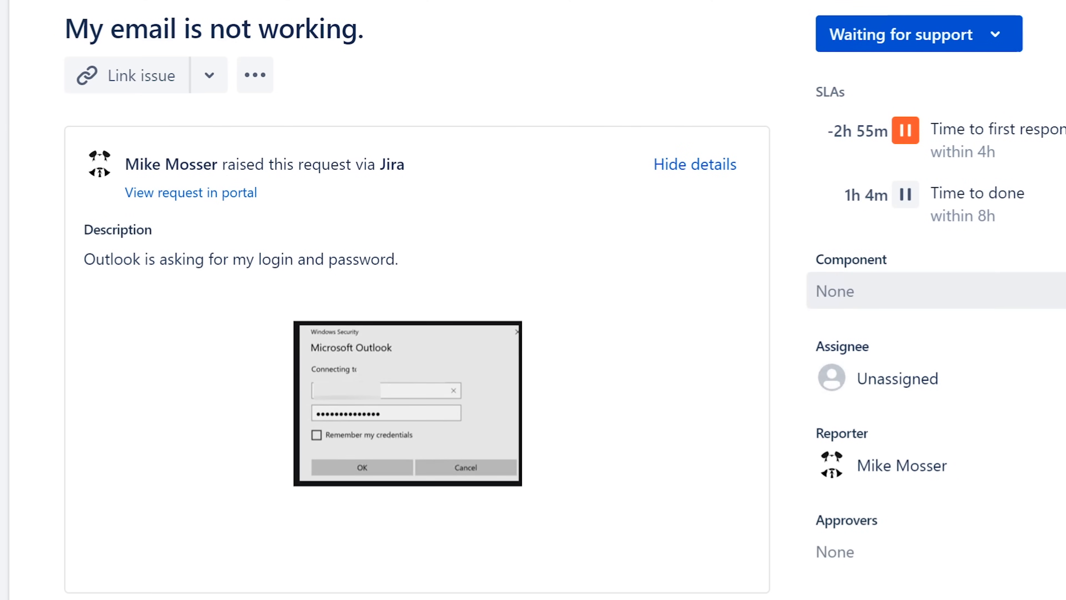
left_click(898, 378)
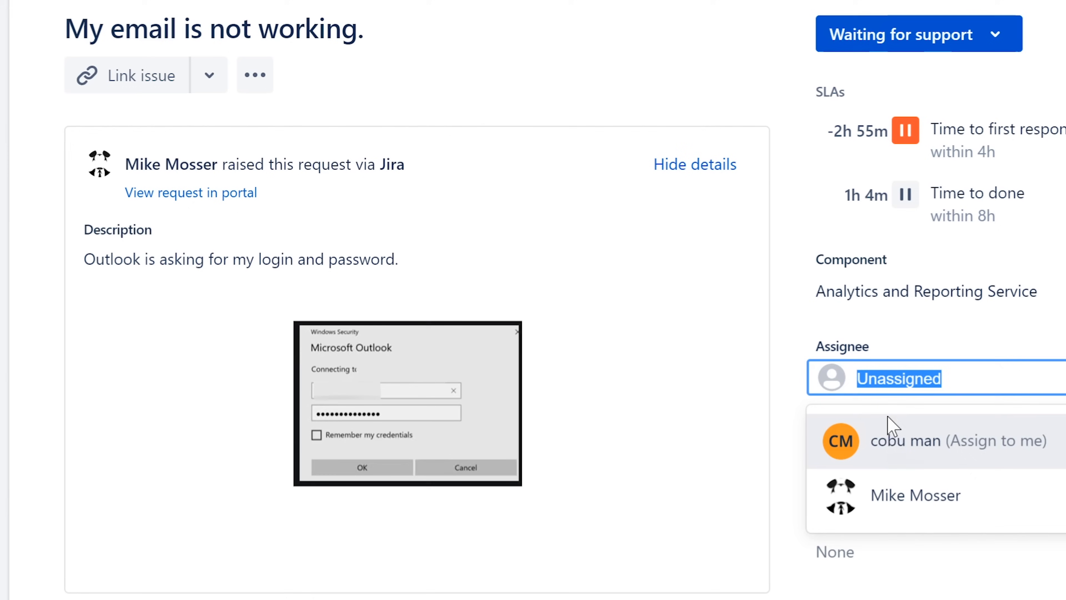
left_click(886, 439)
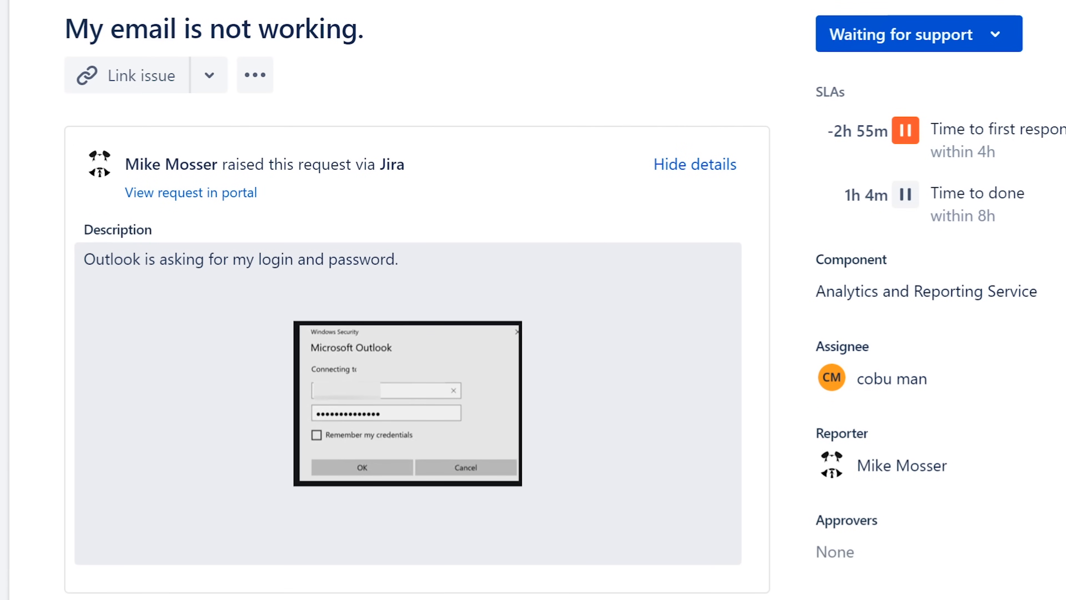
Review the description of Outlook asking for login and password, including its embedded screenshot.
left_click(403, 264)
left_click_drag(367, 26, 44, 18)
left_click_drag(117, 336, 435, 336)
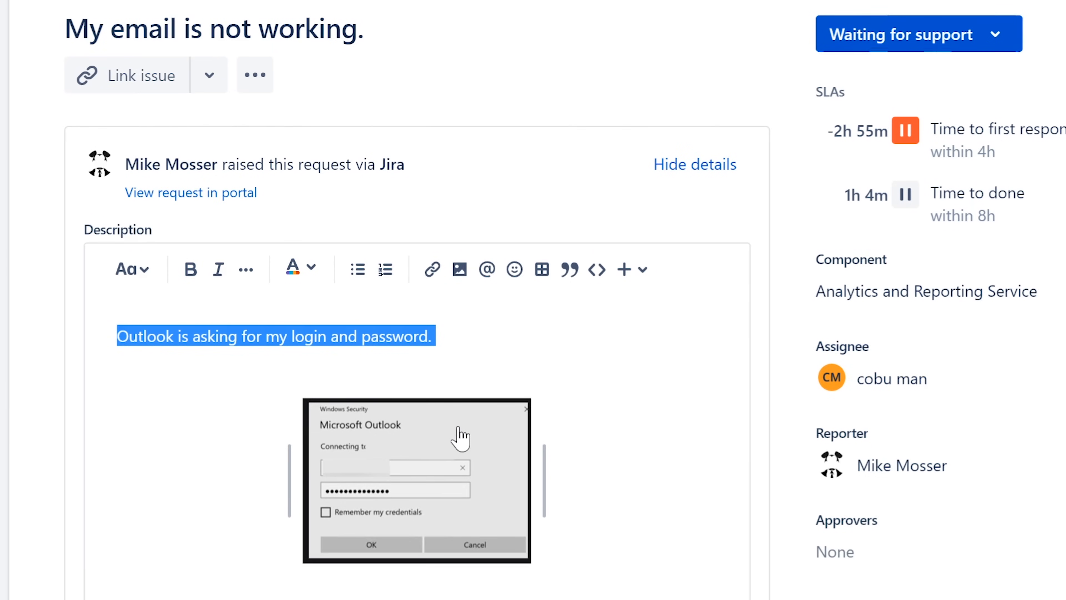
scroll(460, 437, "down", 5)
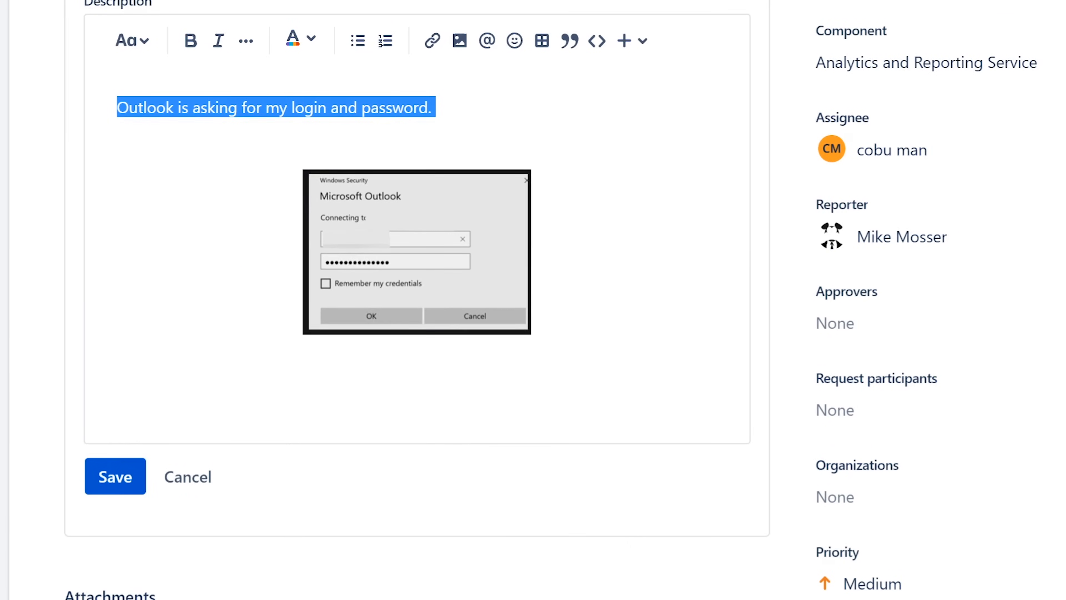
scroll(533, 300, "down", 5)
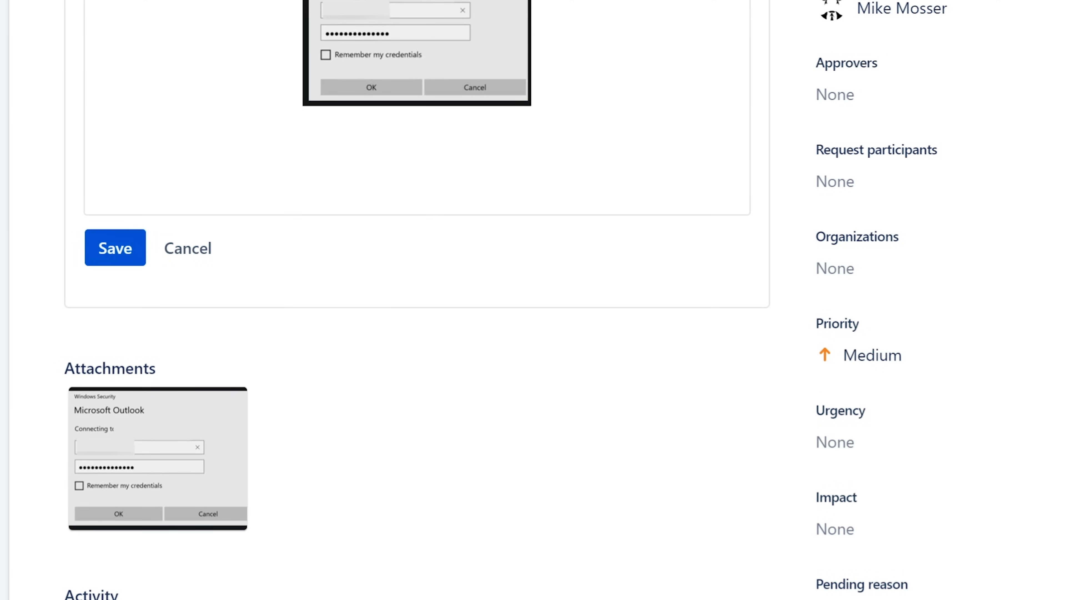
scroll(405, 493, "up", 10)
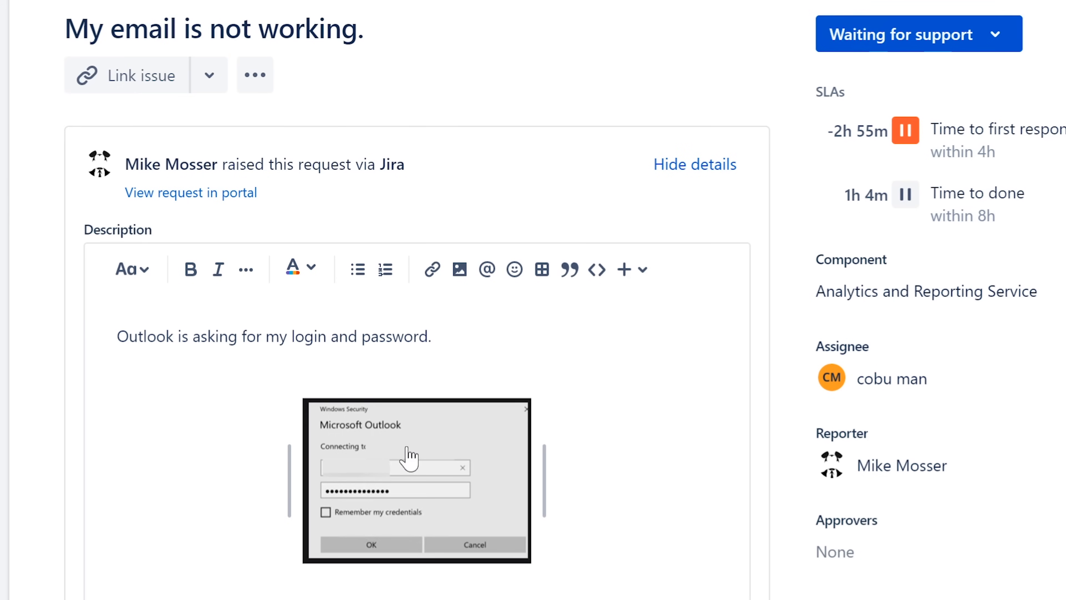
left_click(408, 457)
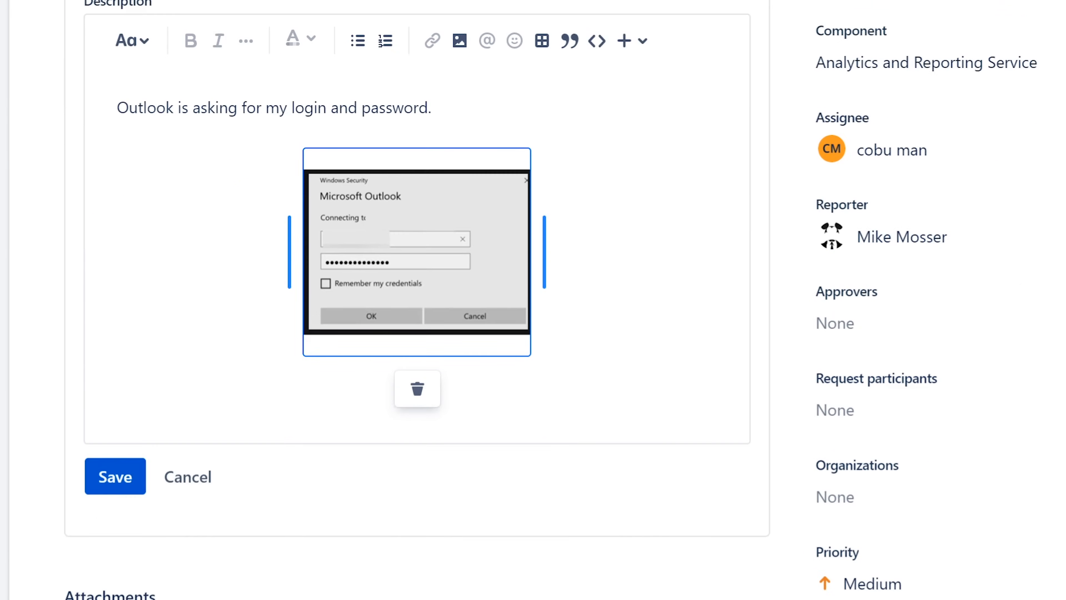
scroll(546, 576, "down", 4)
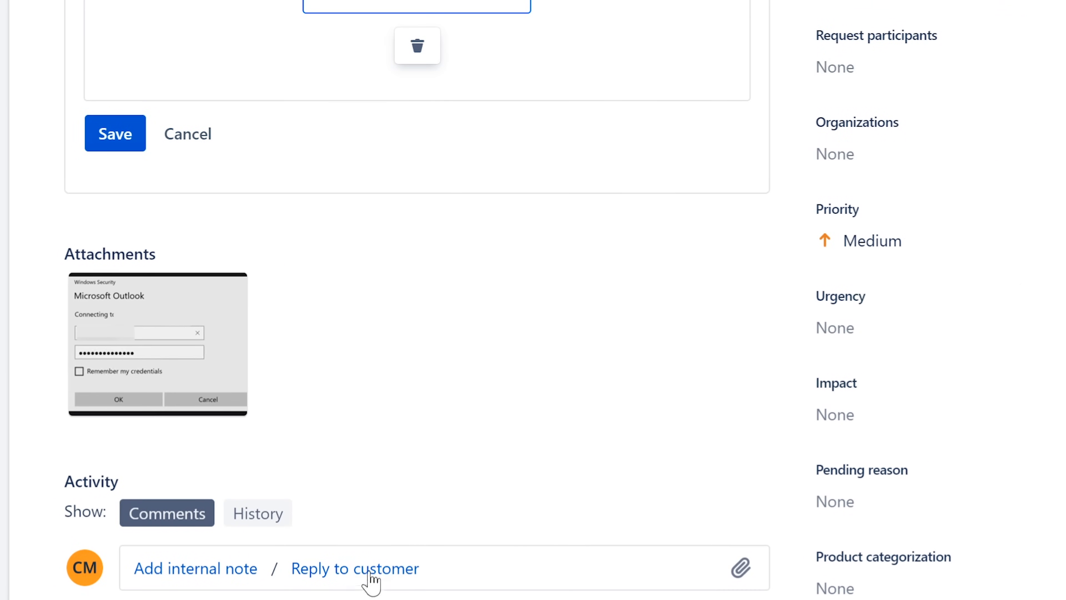
Post a customer reply introducing the agent and asking whether they recently changed their password.
left_click(355, 569)
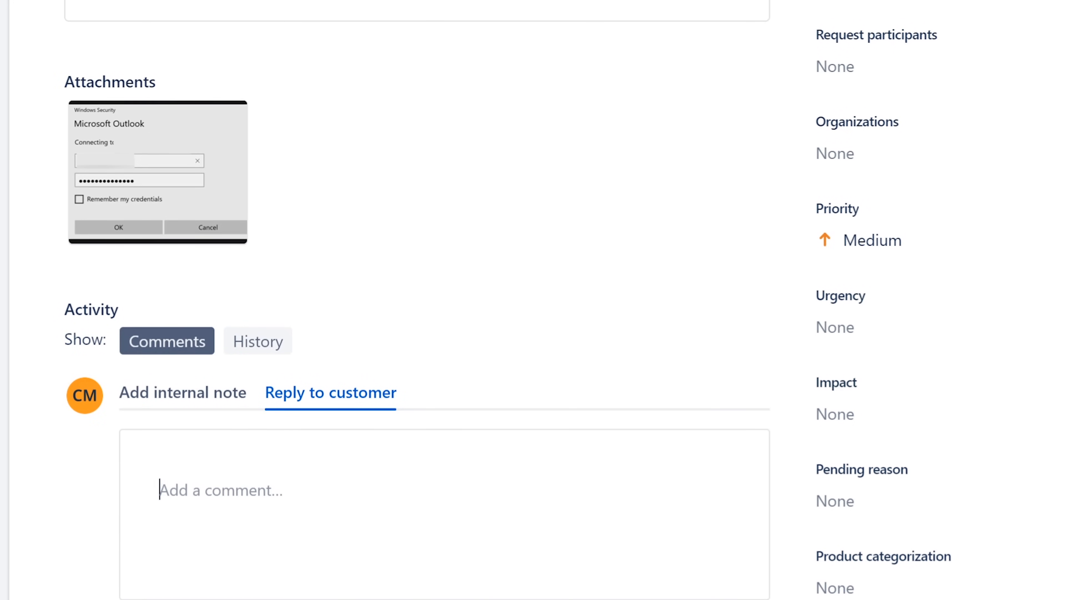
type("Hello, ")
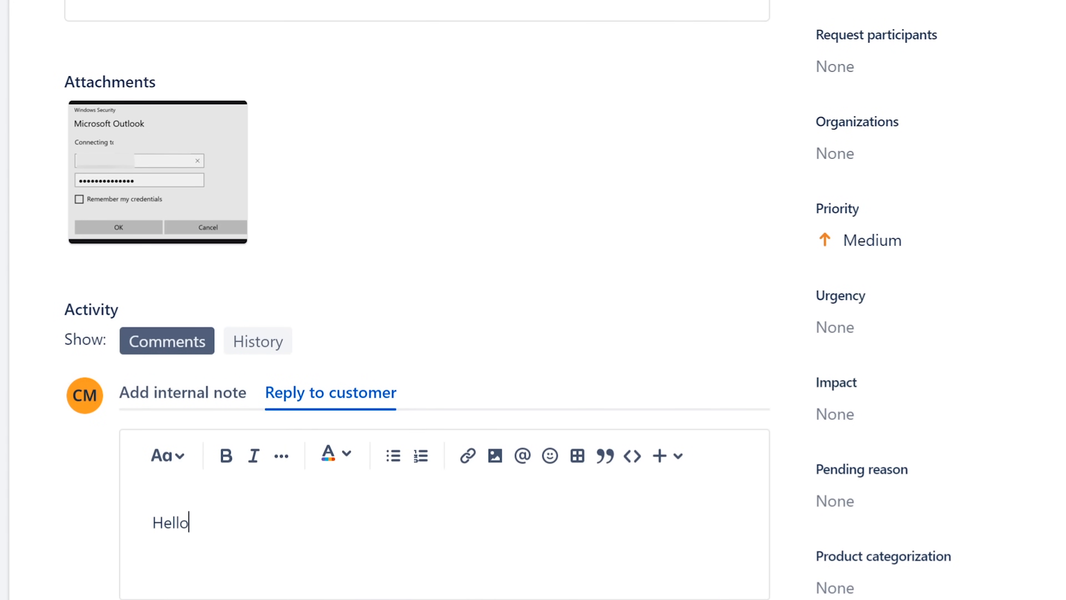
type("my name is Ervin with P")
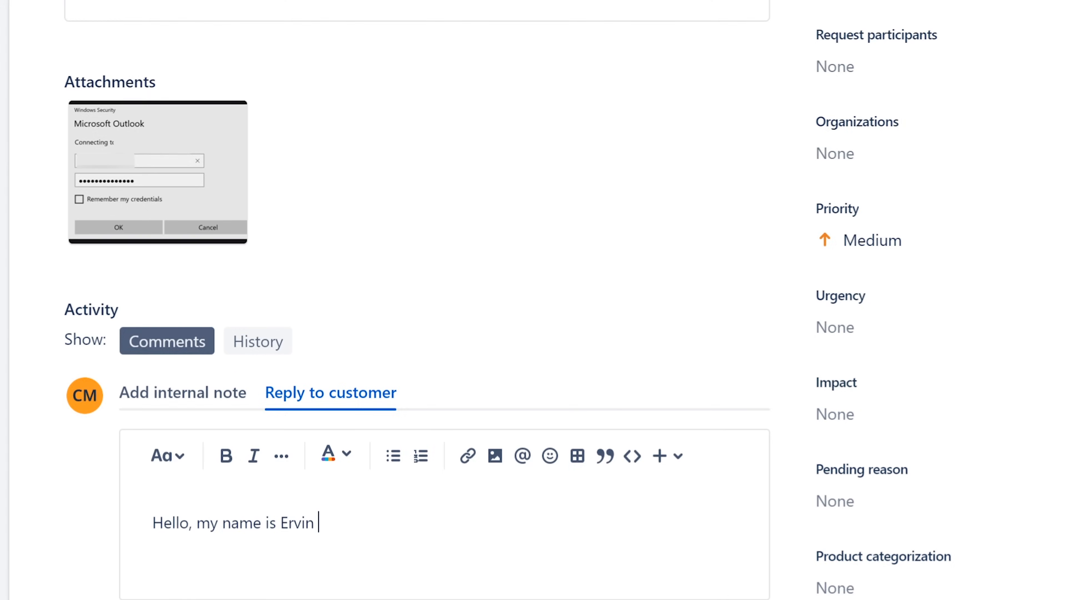
type("c support.")
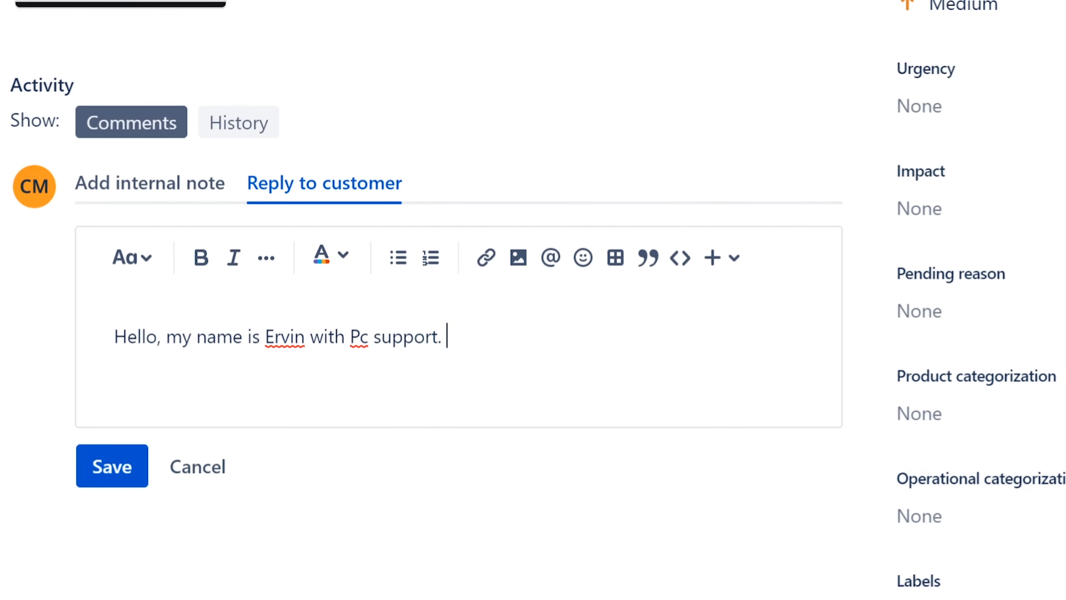
scroll(682, 422, "up", 5)
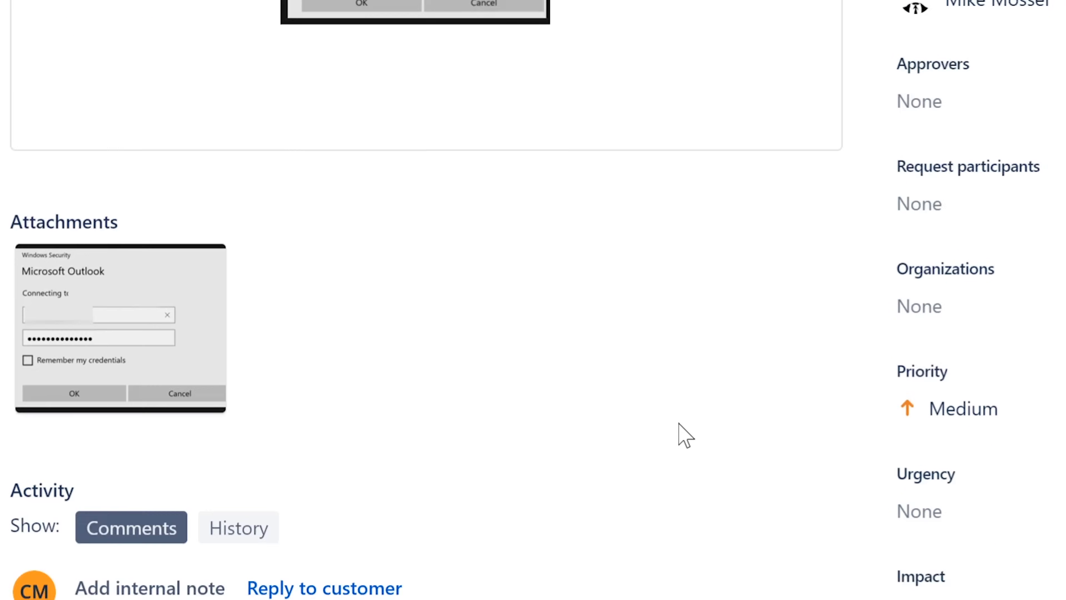
scroll(679, 424, "down", 5)
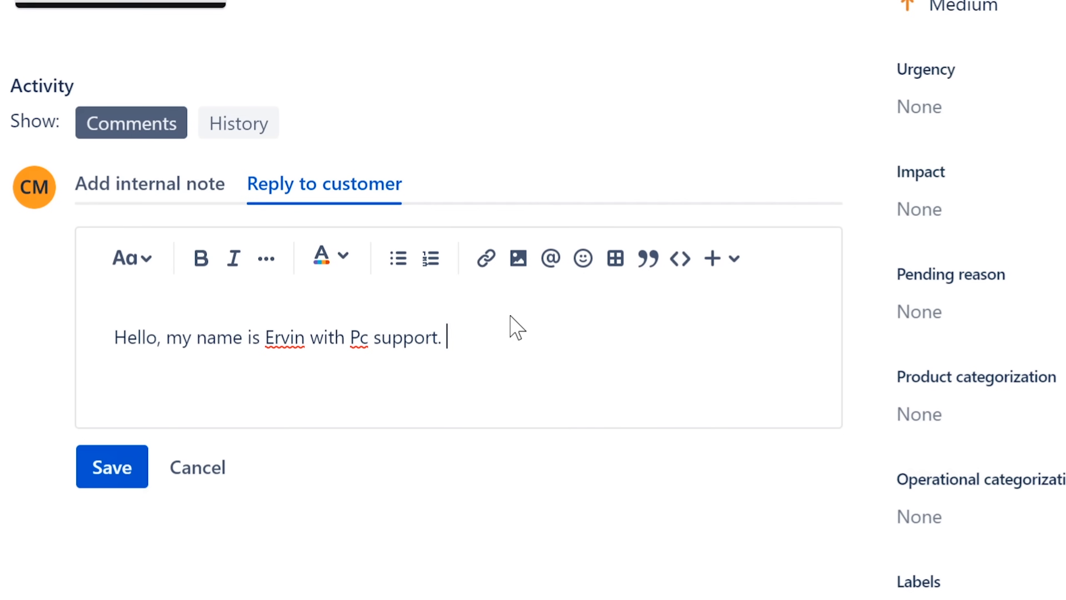
type("I have your jtic")
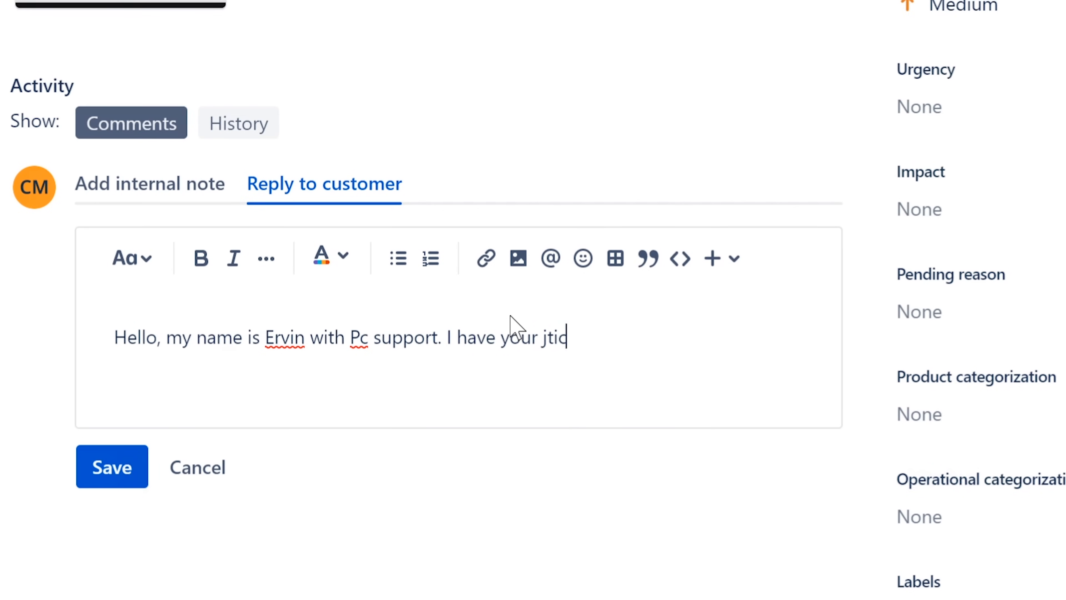
key("BackSpace")
key("BackSpace")
key("BackSpace")
key("BackSpace")
type("ticket ")
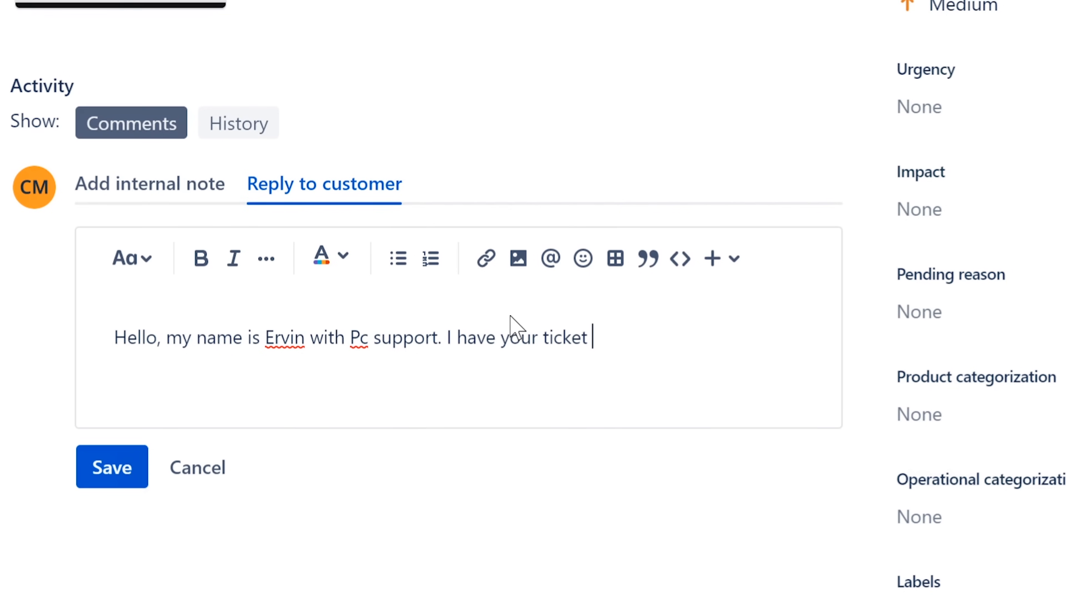
type("about email")
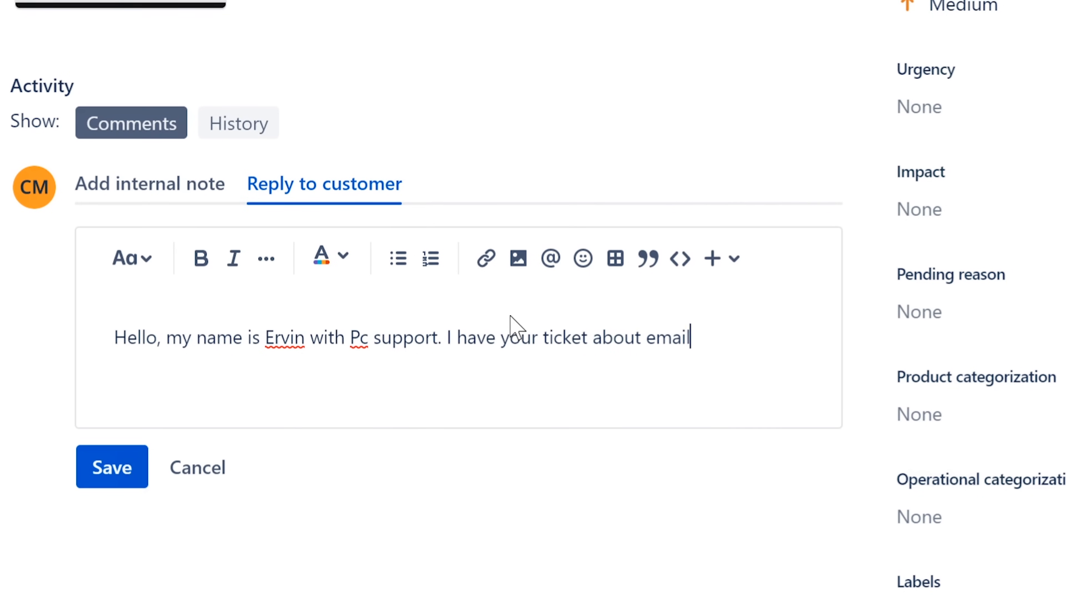
type(" not working. ")
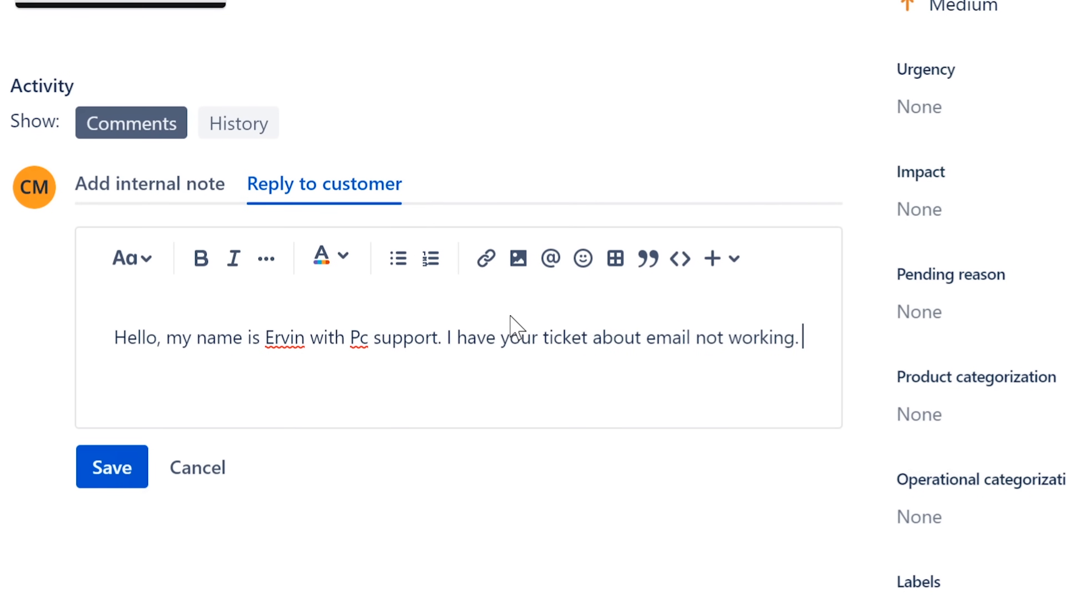
type("Did you by ch")
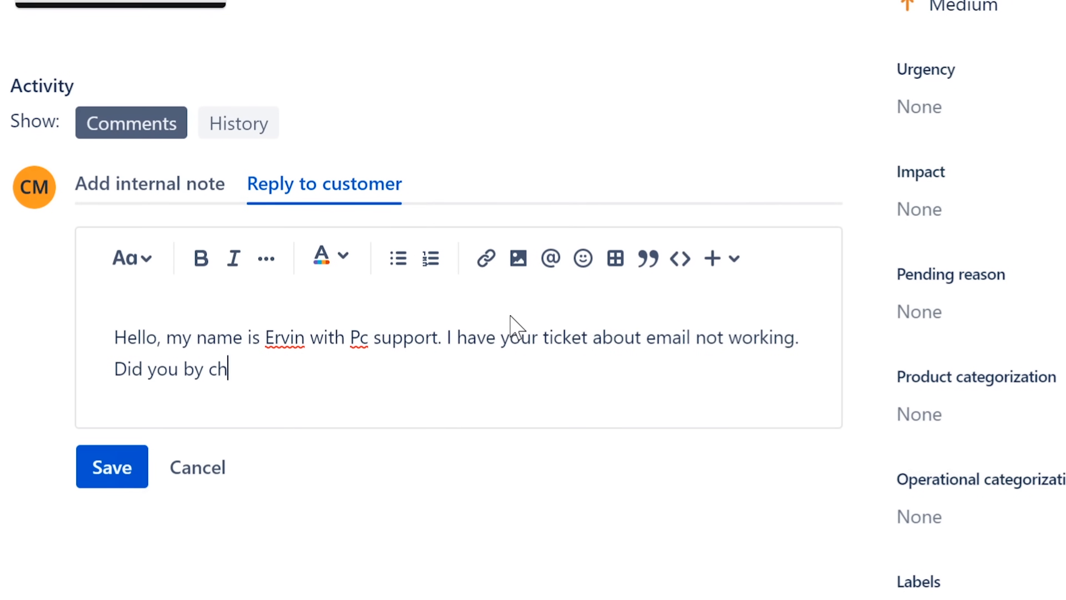
type("ance change ")
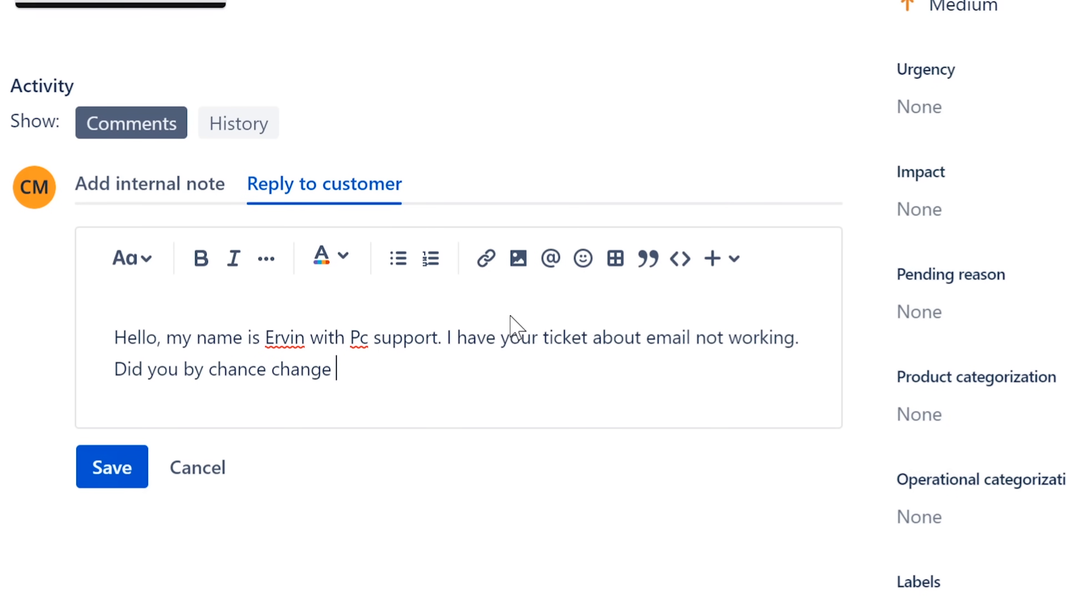
type("you pas")
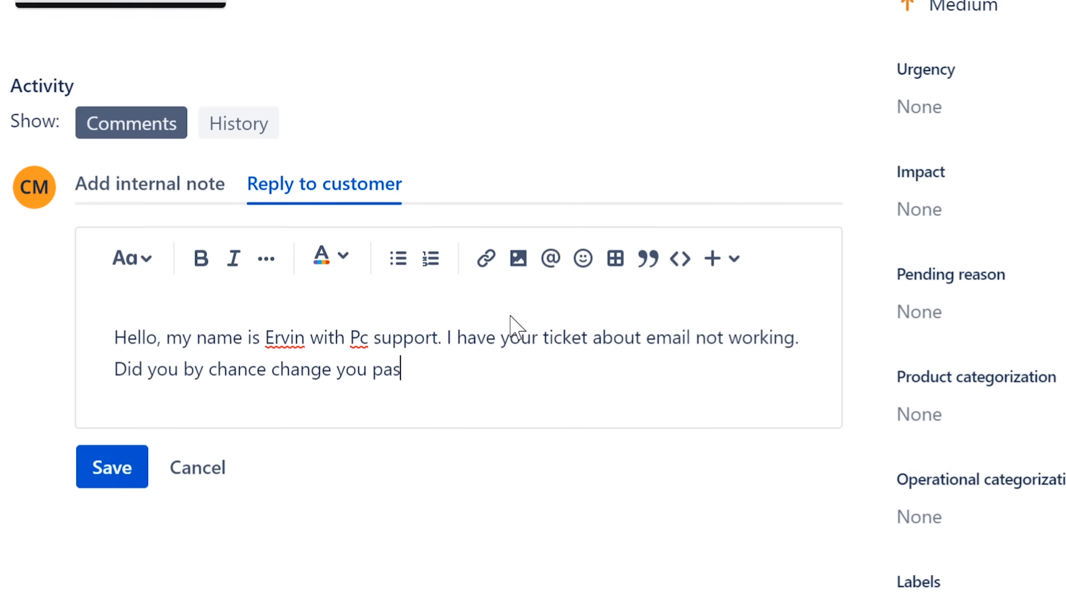
type("sword rece")
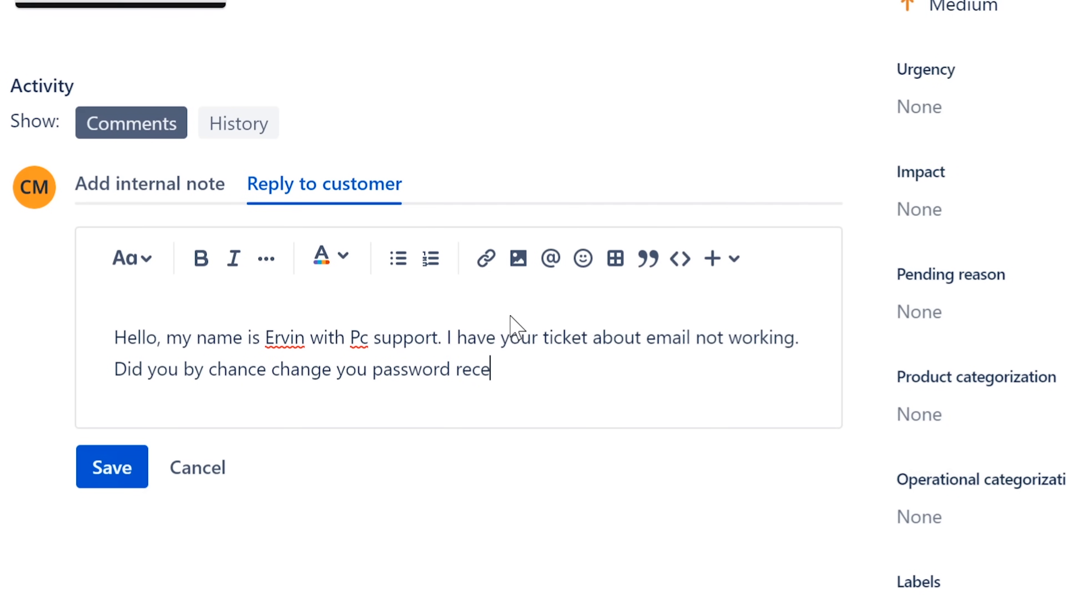
type("ne")
key("BackSpace")
type("tly?")
left_click(105, 472)
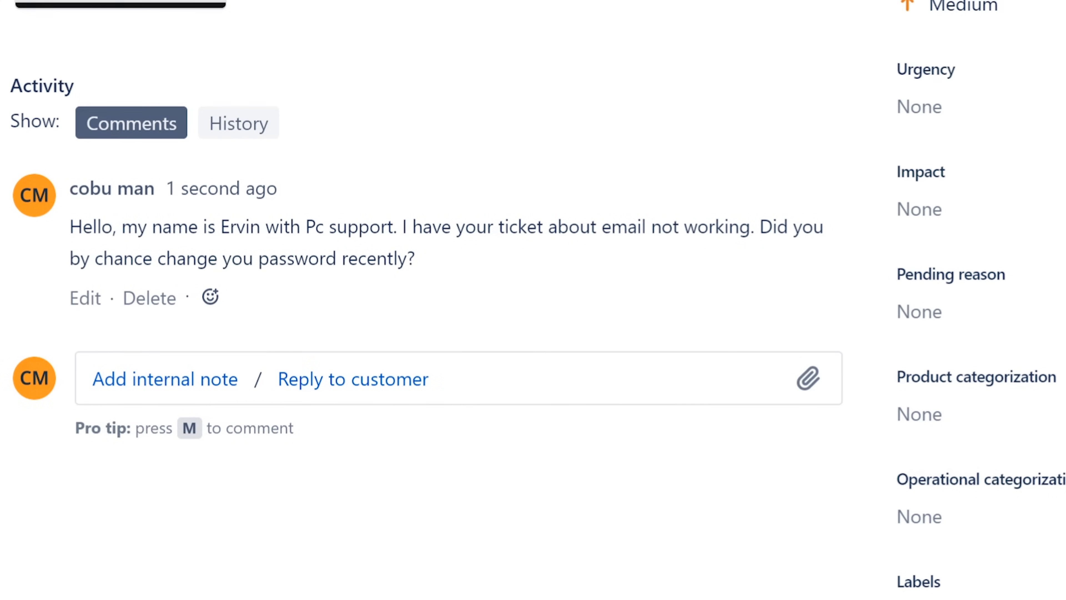
Select the requester's full name at the top of ISD-25 and look over the ticket.
scroll(388, 261, "up", 15)
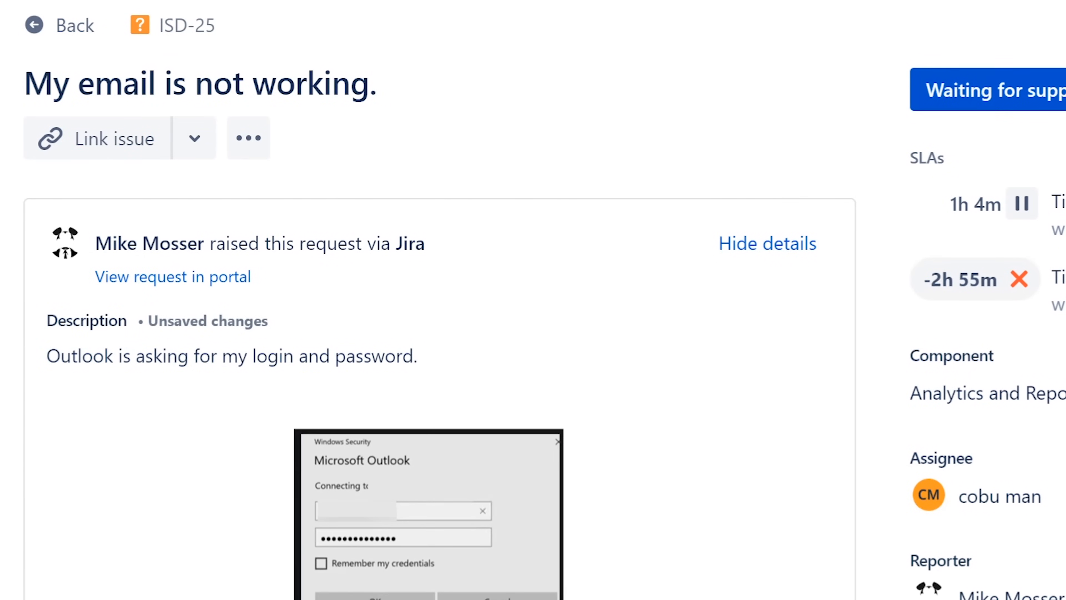
double_click(98, 243)
left_click_drag(142, 243, 204, 243)
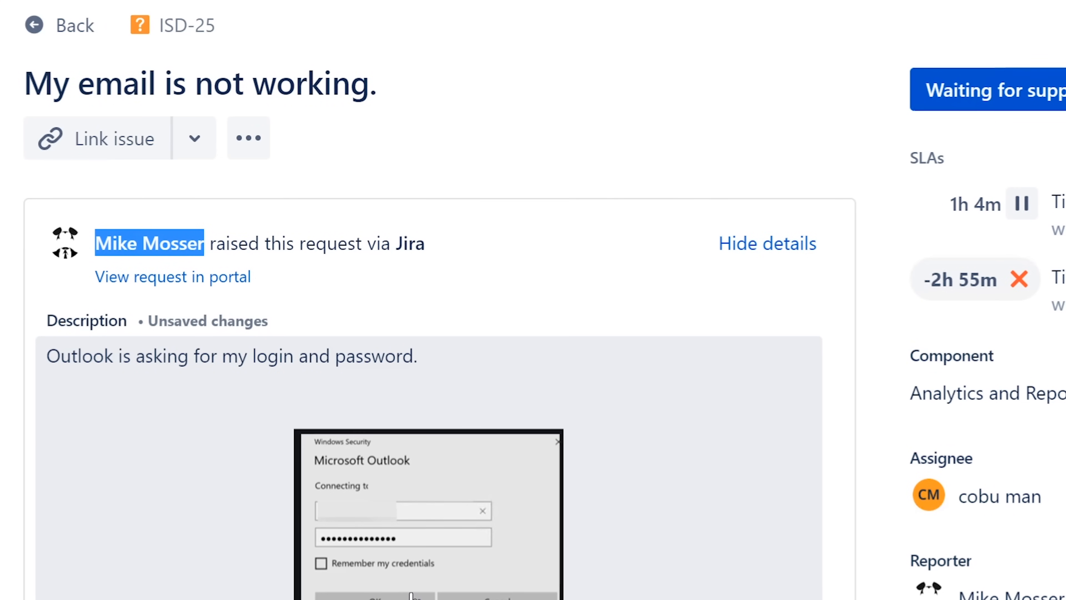
scroll(414, 592, "down", 3)
scroll(413, 592, "down", 8)
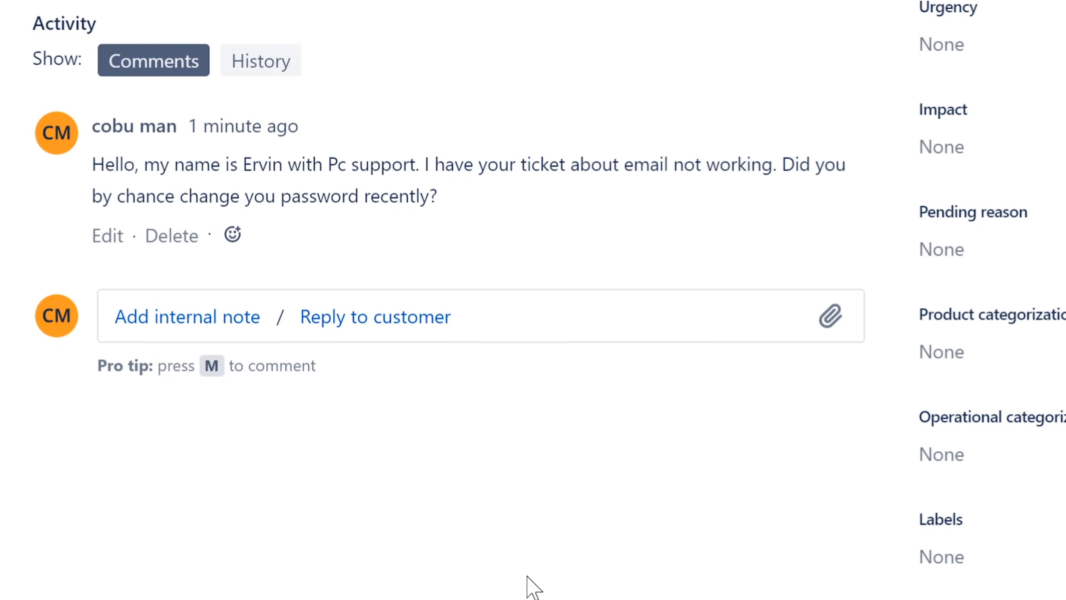
scroll(561, 490, "up", 5)
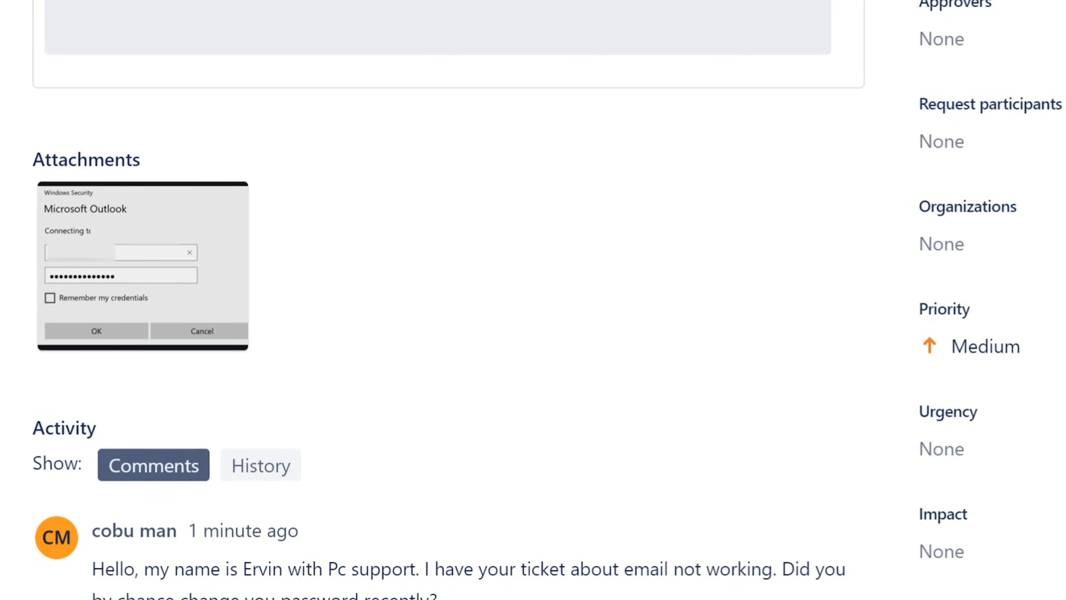
scroll(500, 19, "up", 6)
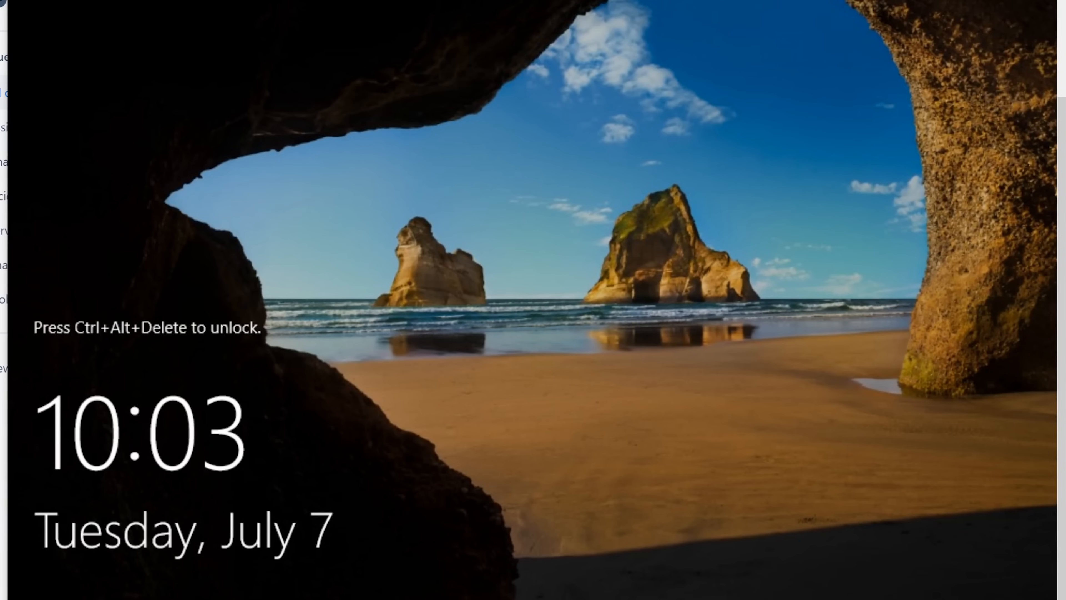
Unlock the Windows Server with Ctrl+Alt+Del and sign in as Administrator.
left_click(298, 2)
left_click(339, 2)
type("•")
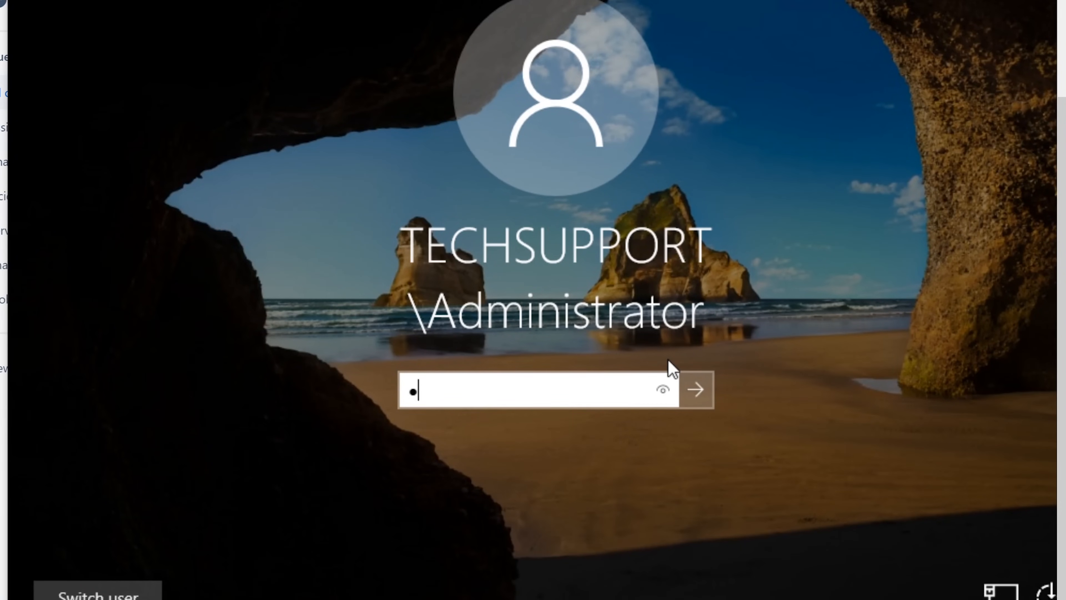
type("•••••")
key("Return")
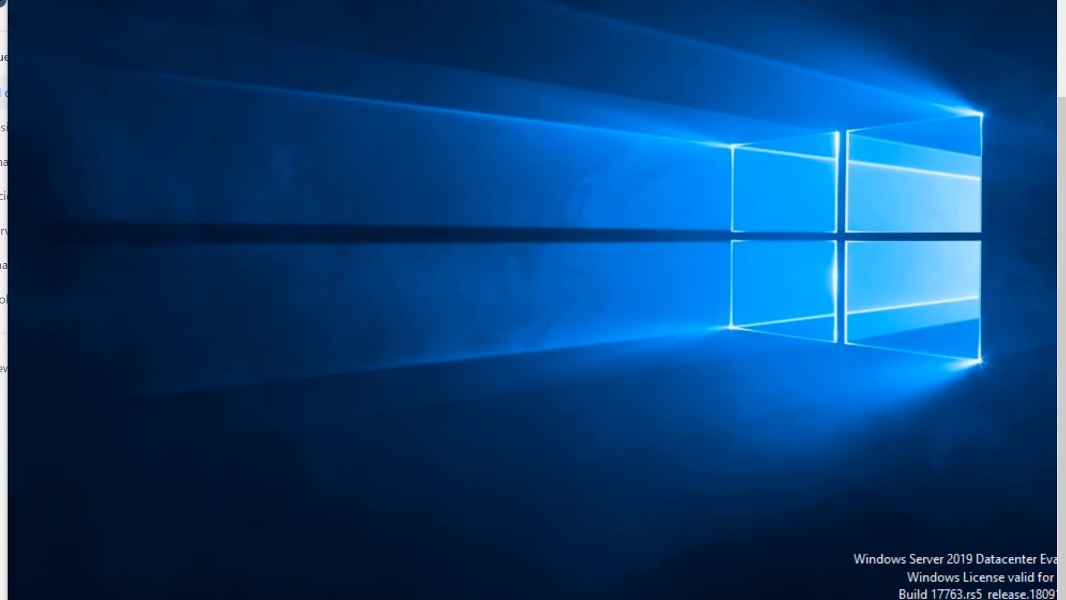
Launch Active Directory Users and Computers from Windows Administrative Tools.
left_click(17, 596)
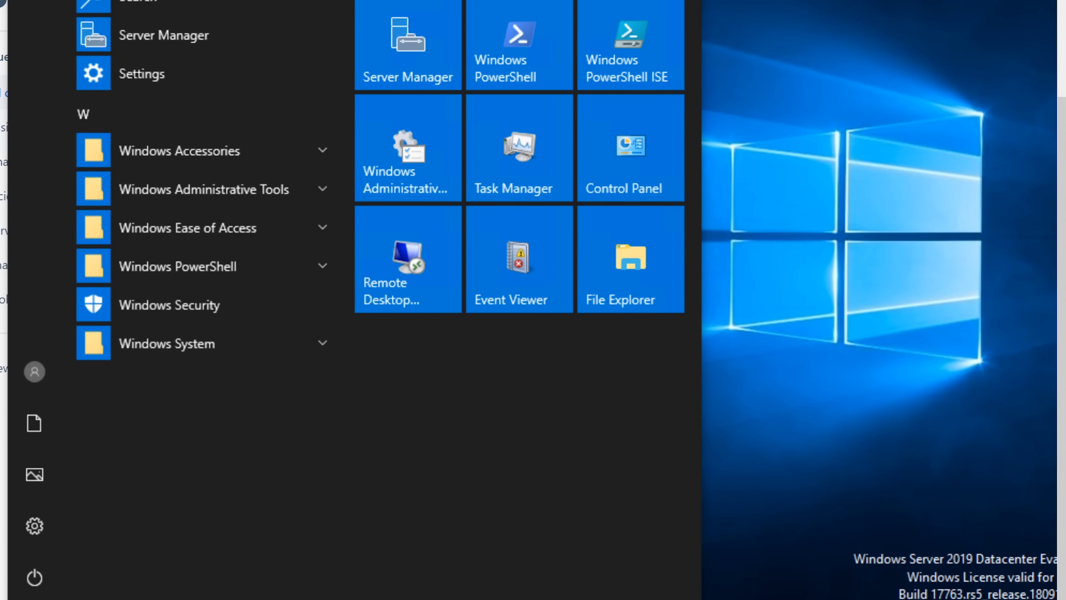
left_click(242, 195)
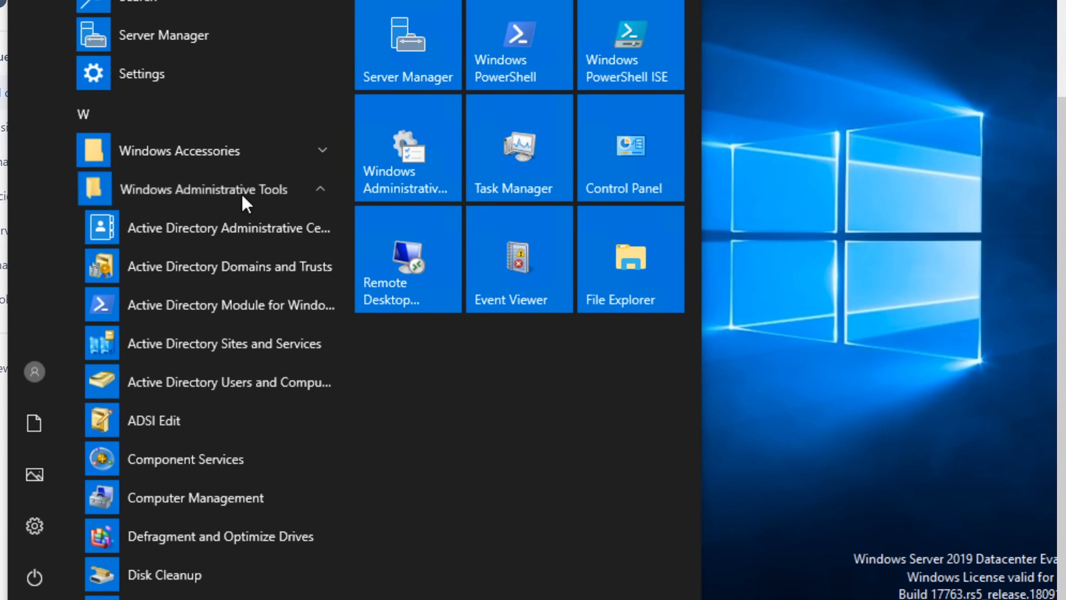
left_click(189, 381)
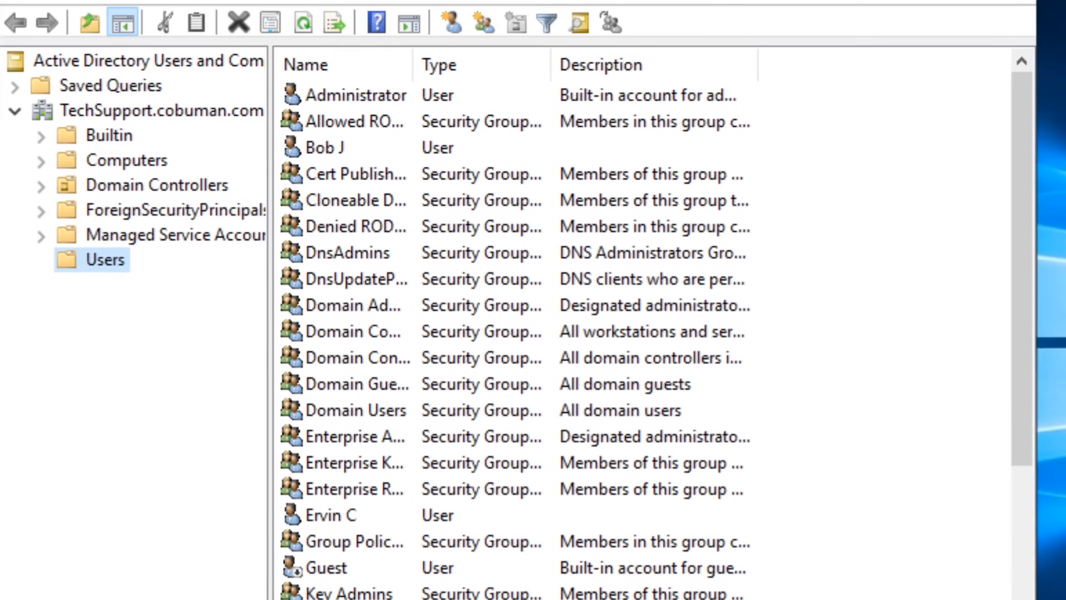
Search the Users container for the requester's account by their name.
left_click_drag(497, 0, 528, 13)
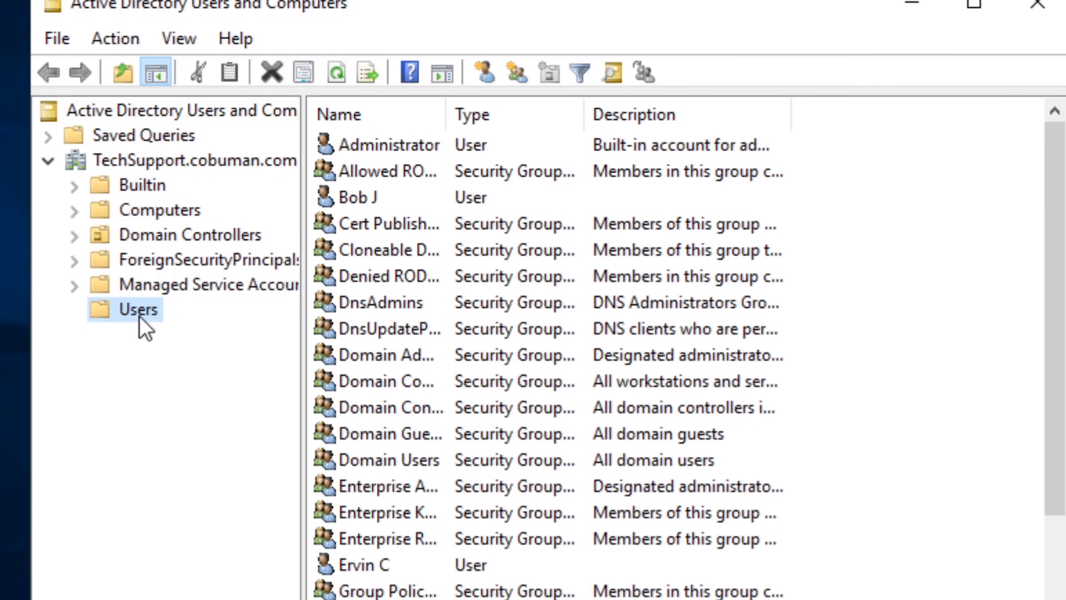
right_click(146, 328)
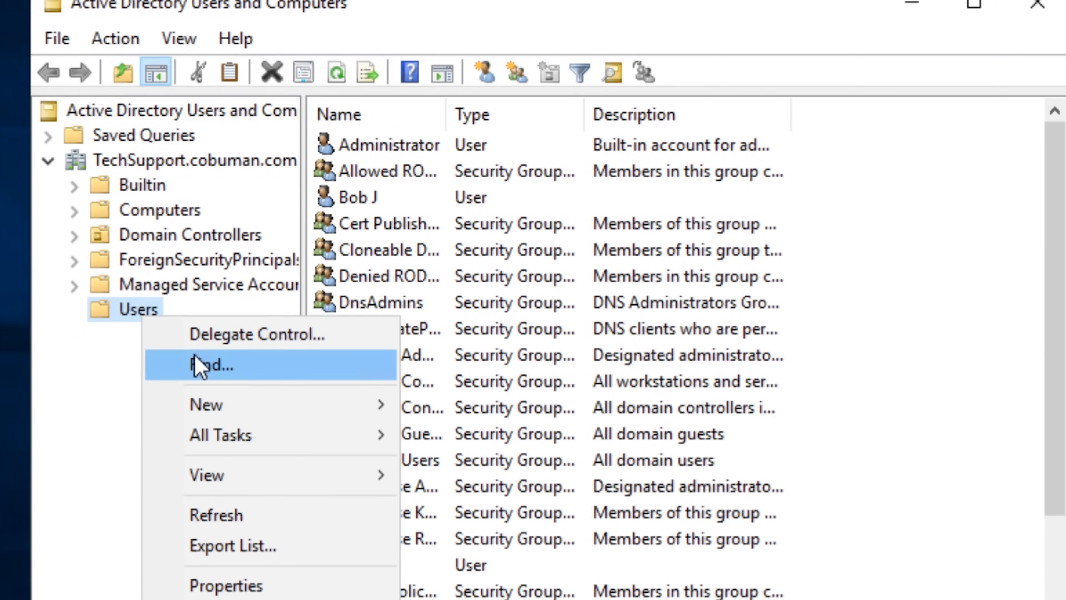
left_click(199, 363)
left_click(330, 258)
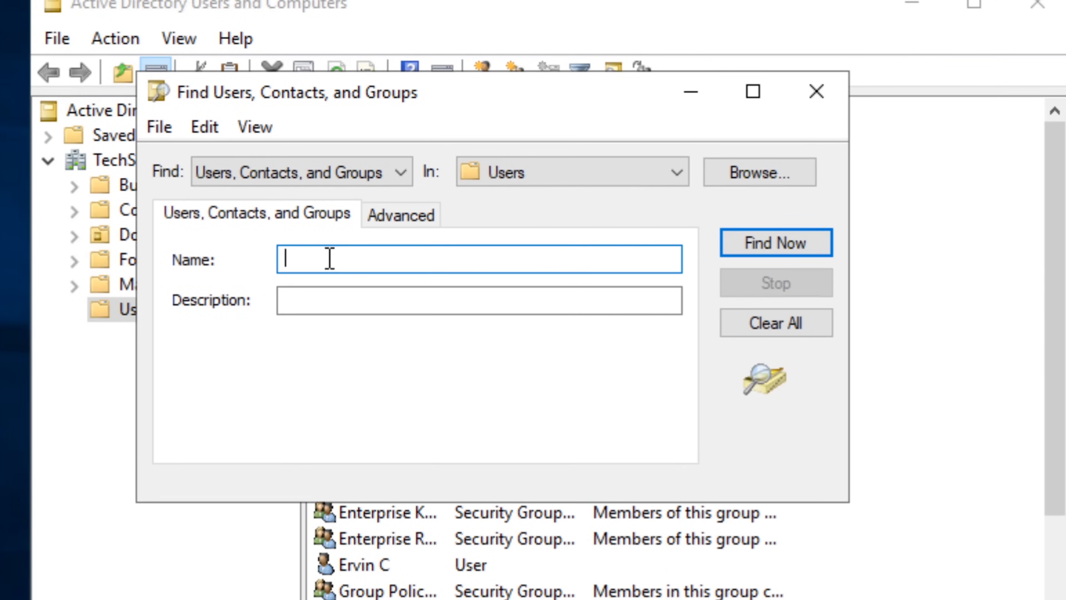
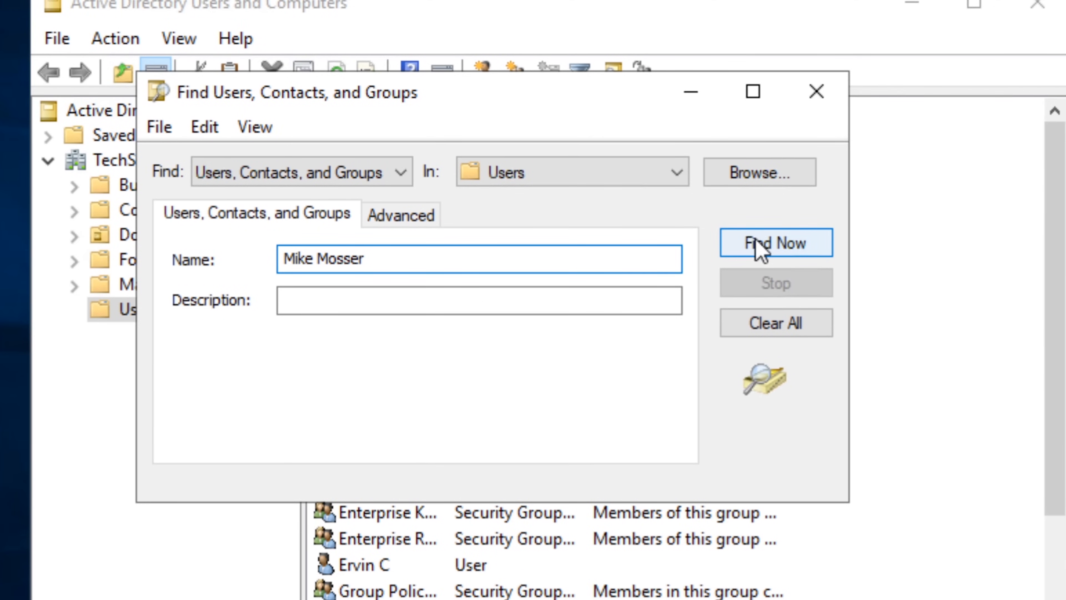
left_click(759, 249)
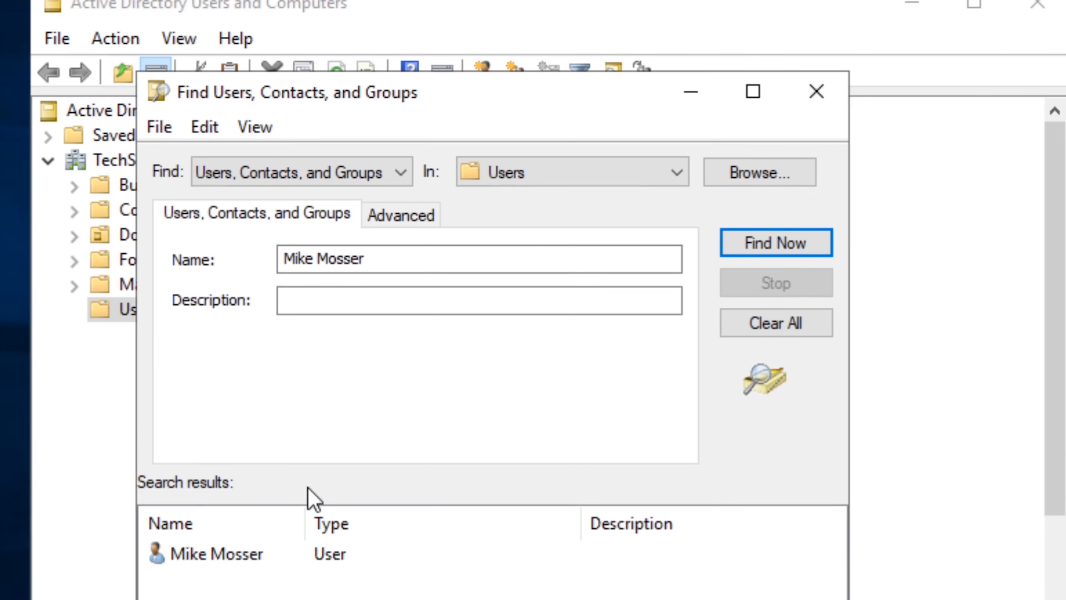
Open Reset Password for the found user account.
left_click(239, 560)
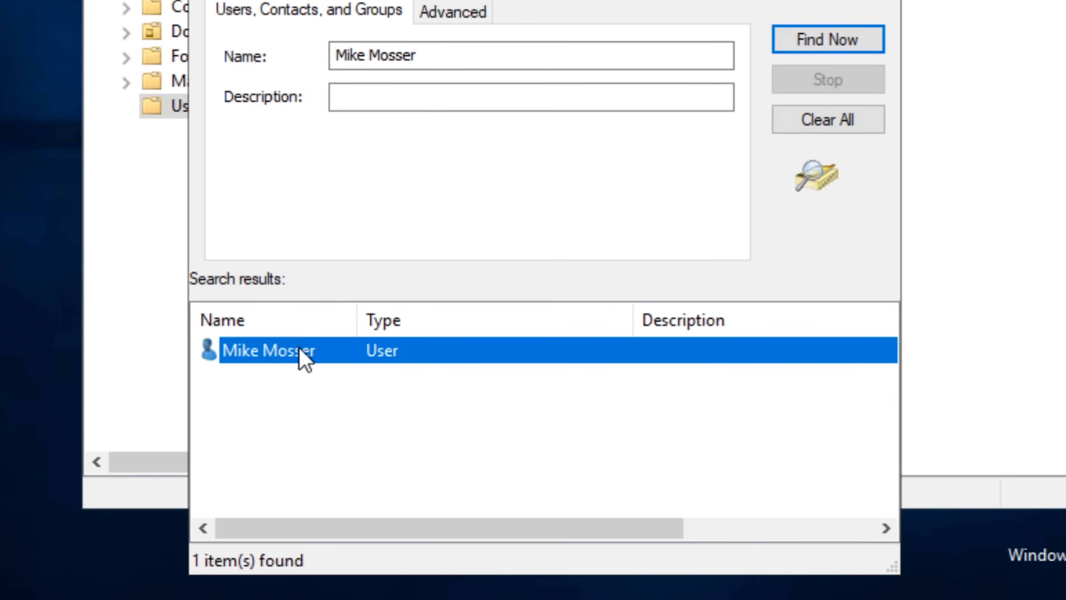
right_click(301, 353)
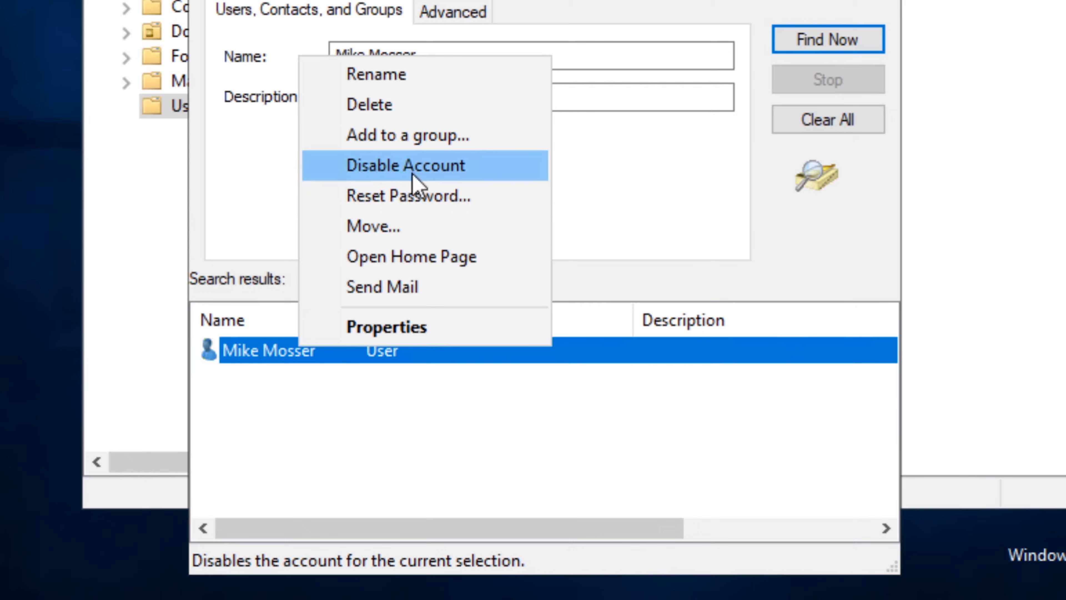
left_click(409, 196)
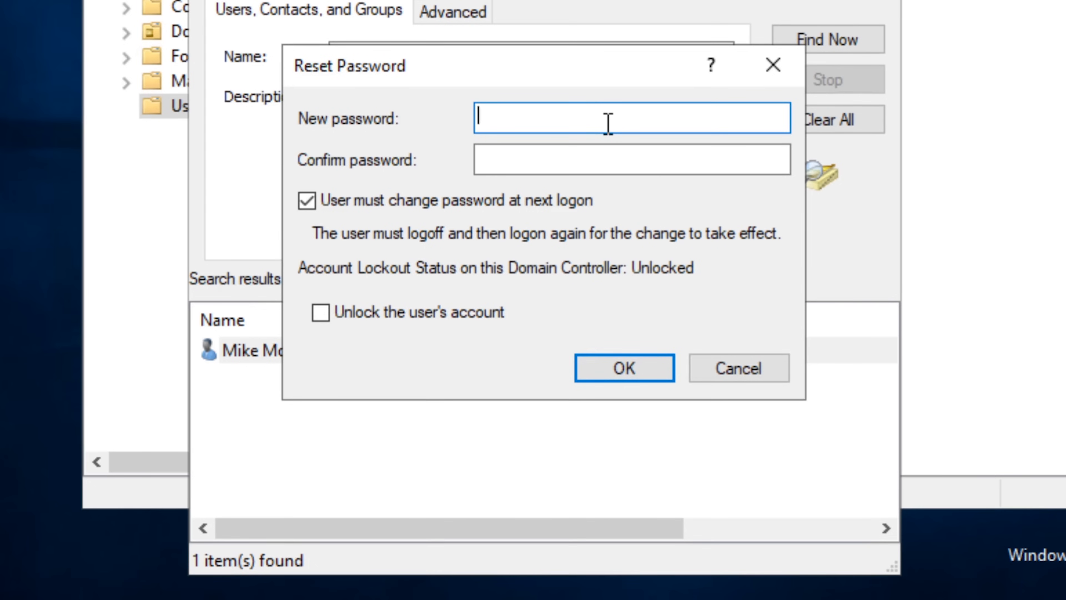
Enter and confirm the new password for the user's account.
type("P@ssw0rd12345")
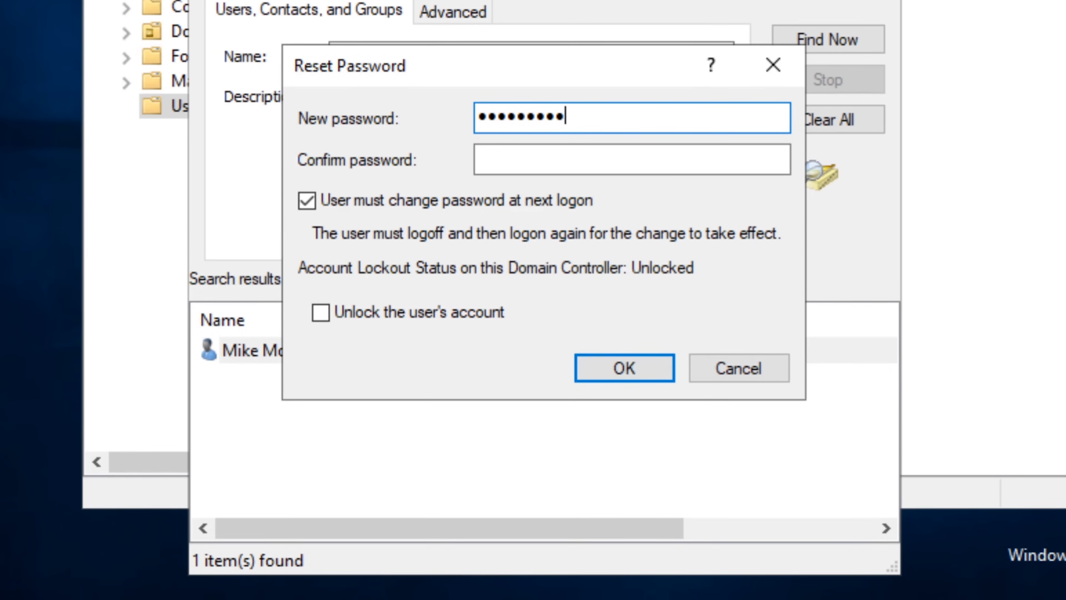
key("Tab")
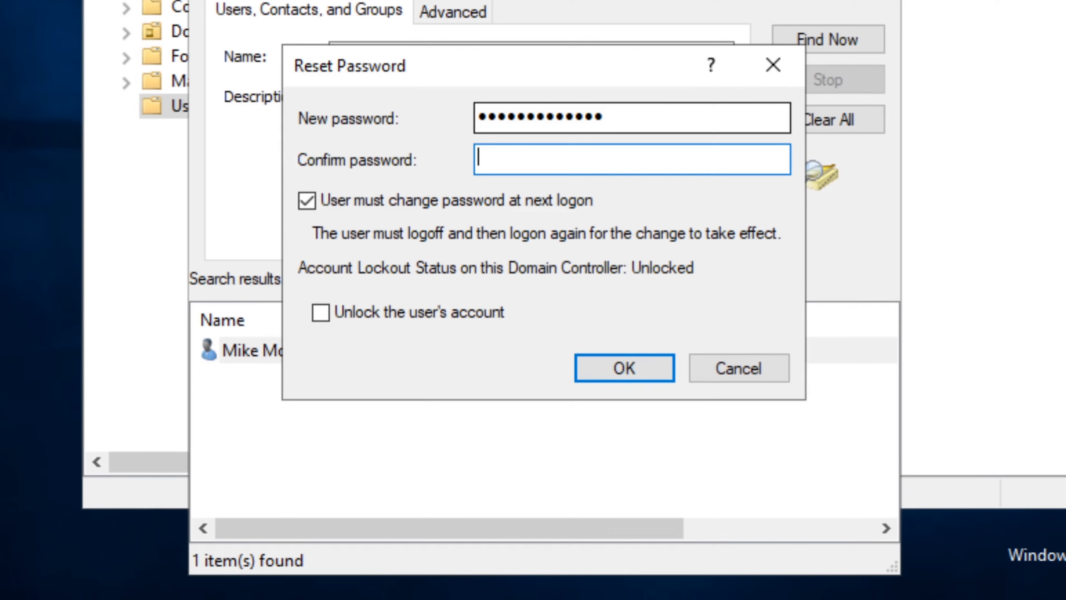
type("P@ssw0rd1234")
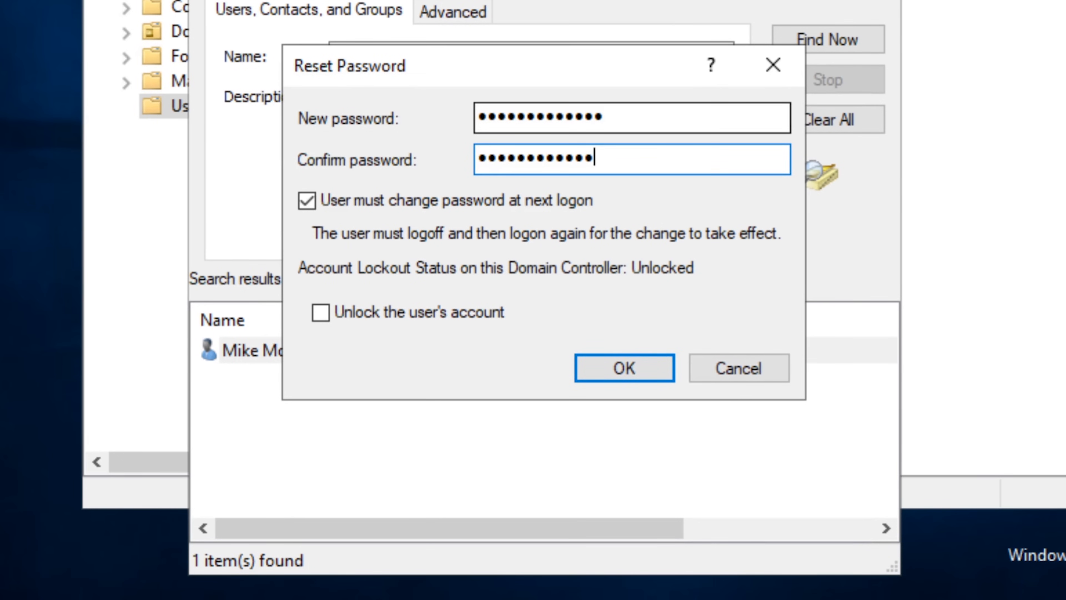
type("5")
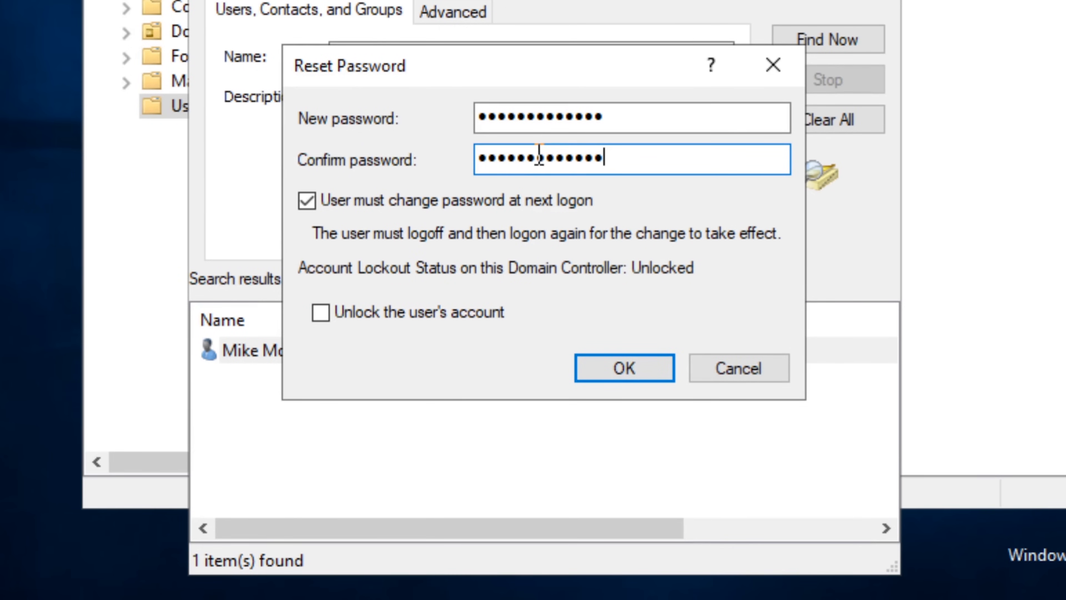
left_click(622, 119)
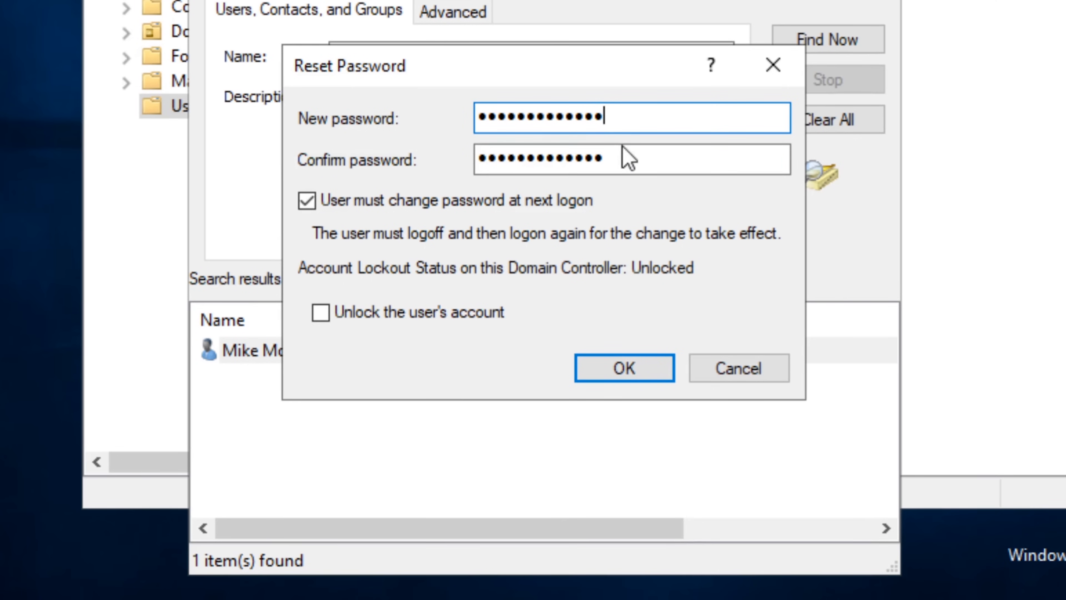
left_click(622, 162)
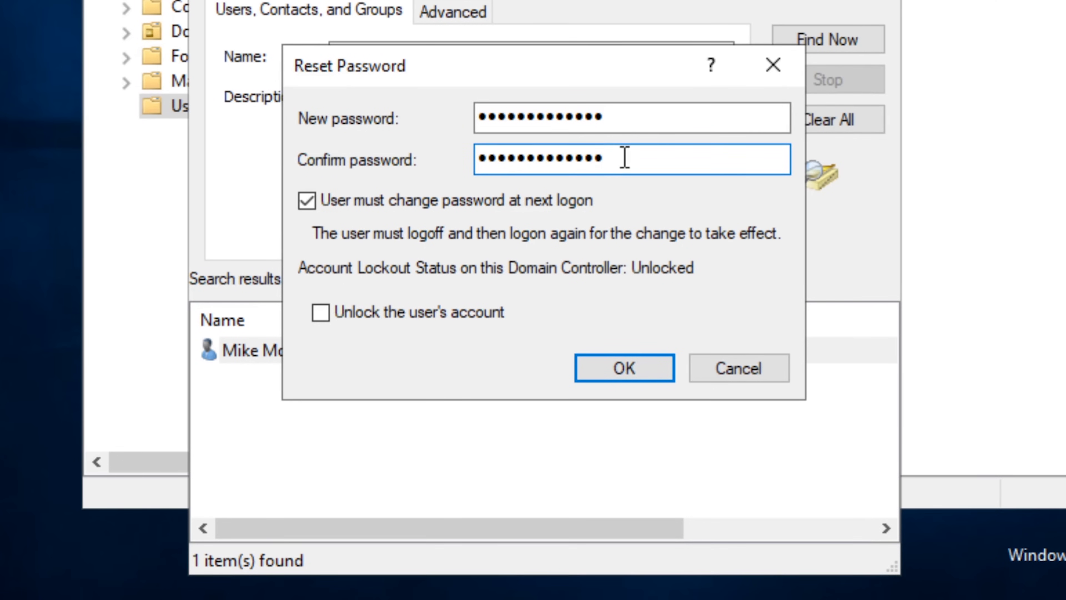
left_click(628, 118)
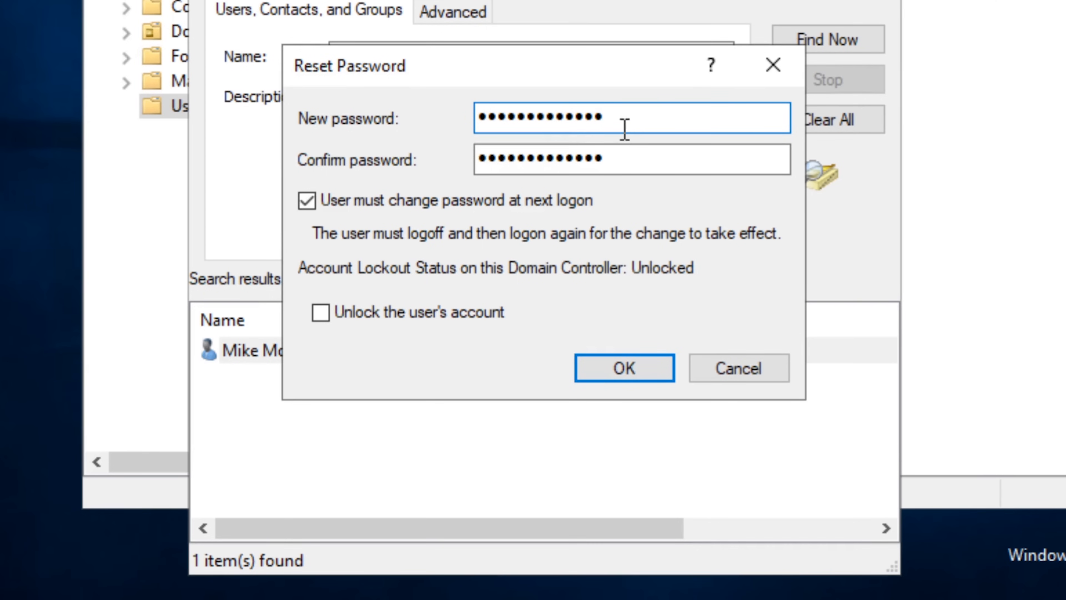
left_click(614, 155)
left_click(625, 115)
left_click(607, 157)
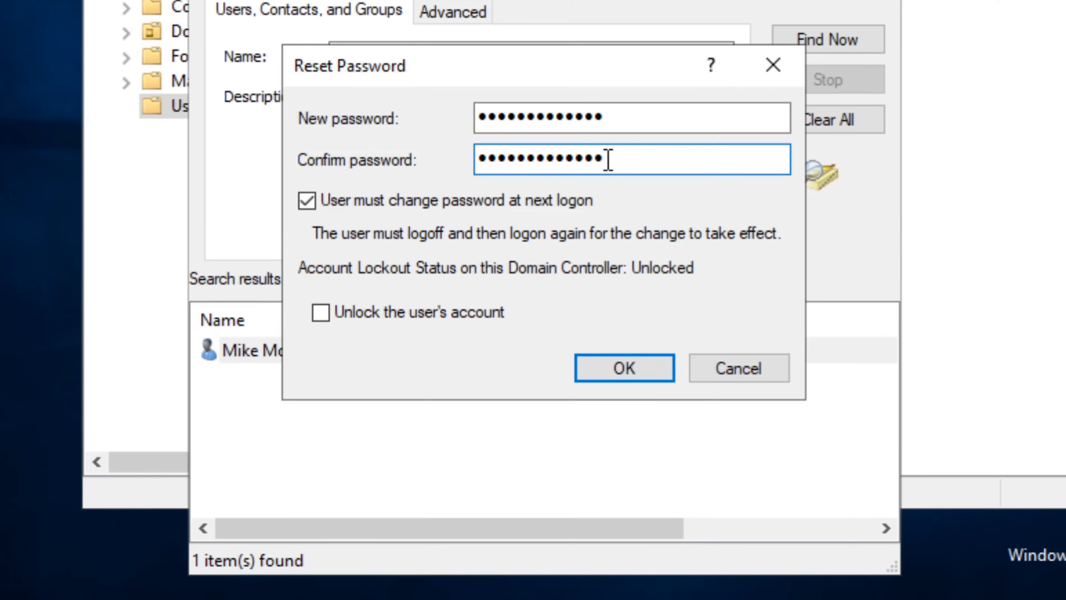
left_click(633, 122)
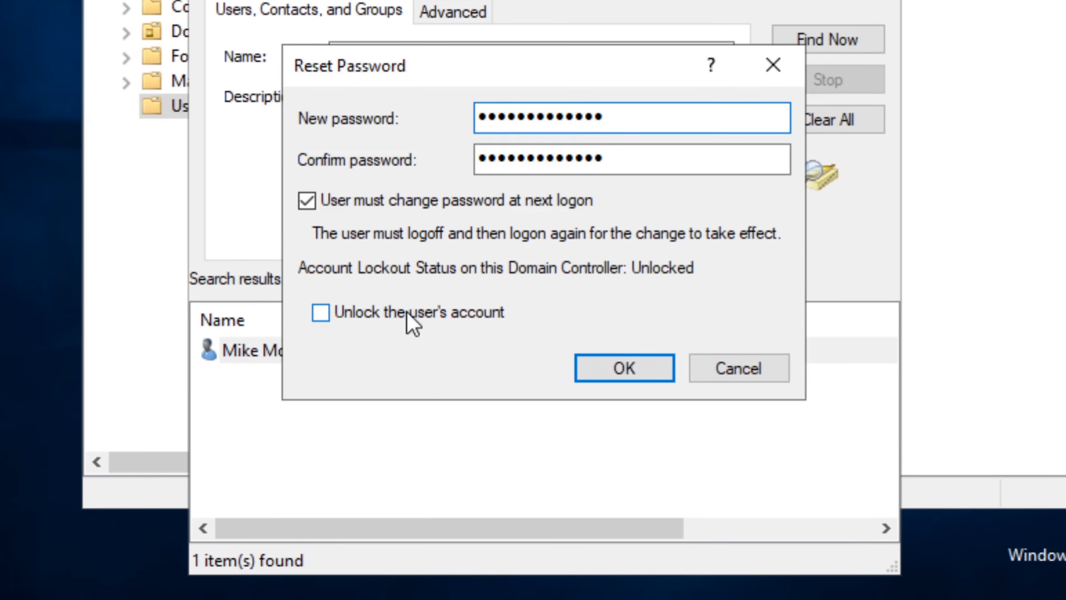
Tick 'Unlock the user's account', apply the reset, and dismiss the confirmation.
left_click(323, 317)
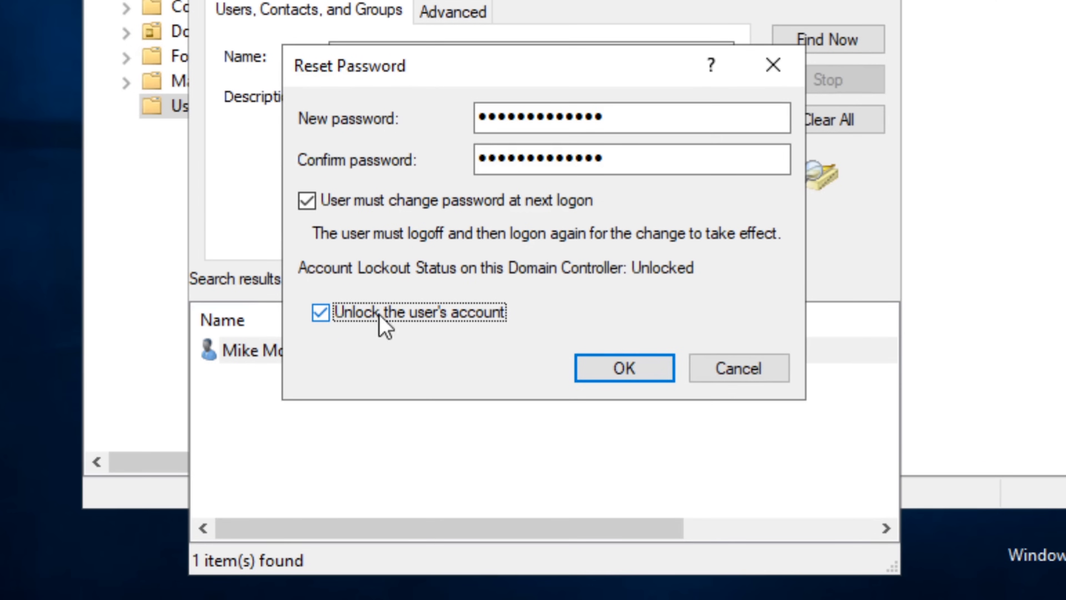
left_click(600, 366)
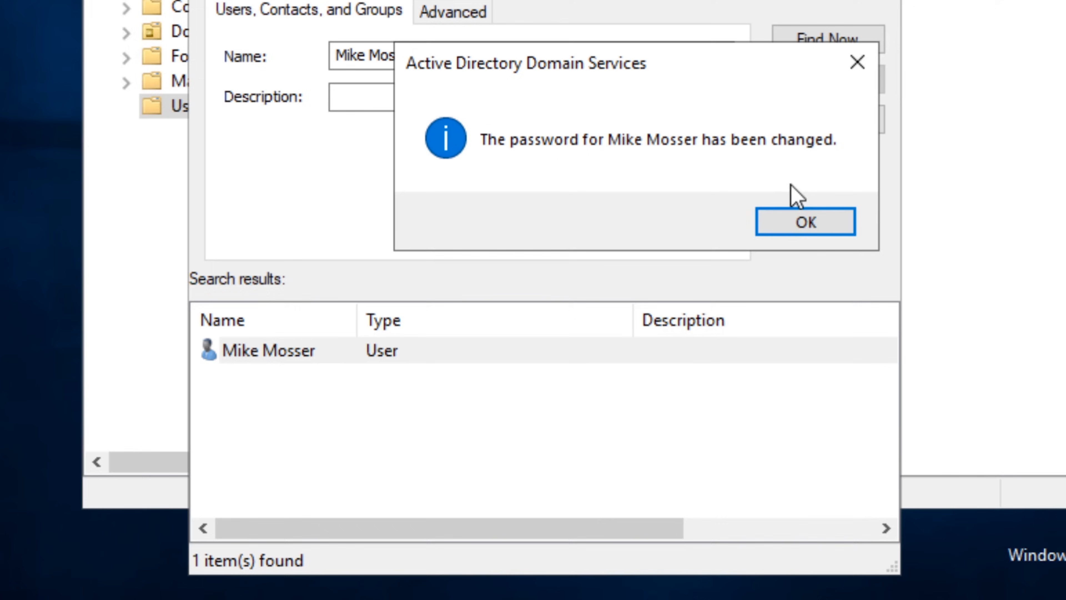
left_click(788, 216)
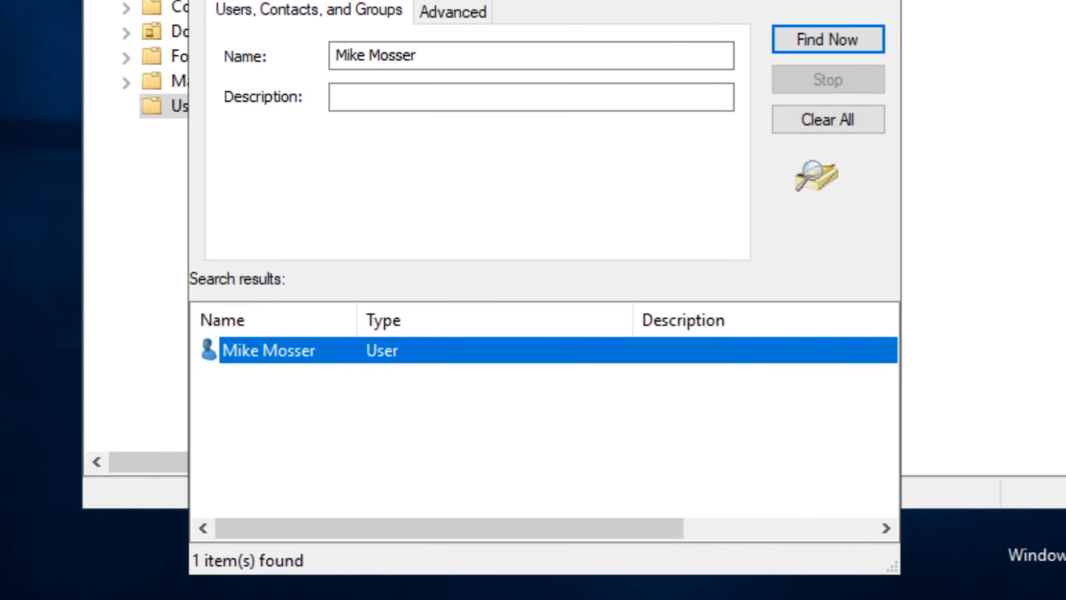
Lock the server session from the Start menu user icon.
left_click(31, 596)
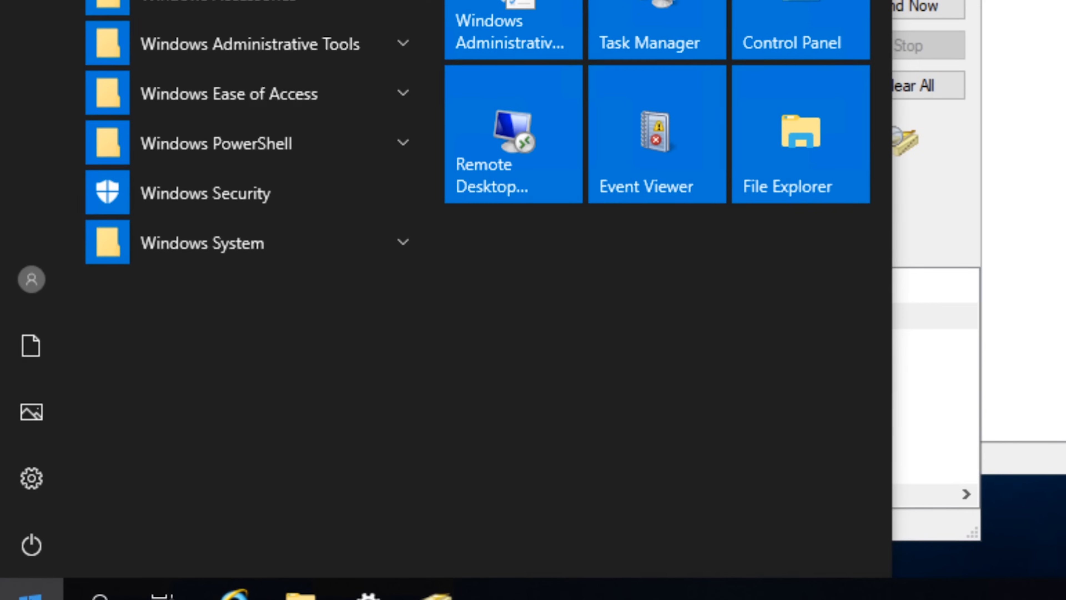
left_click(35, 269)
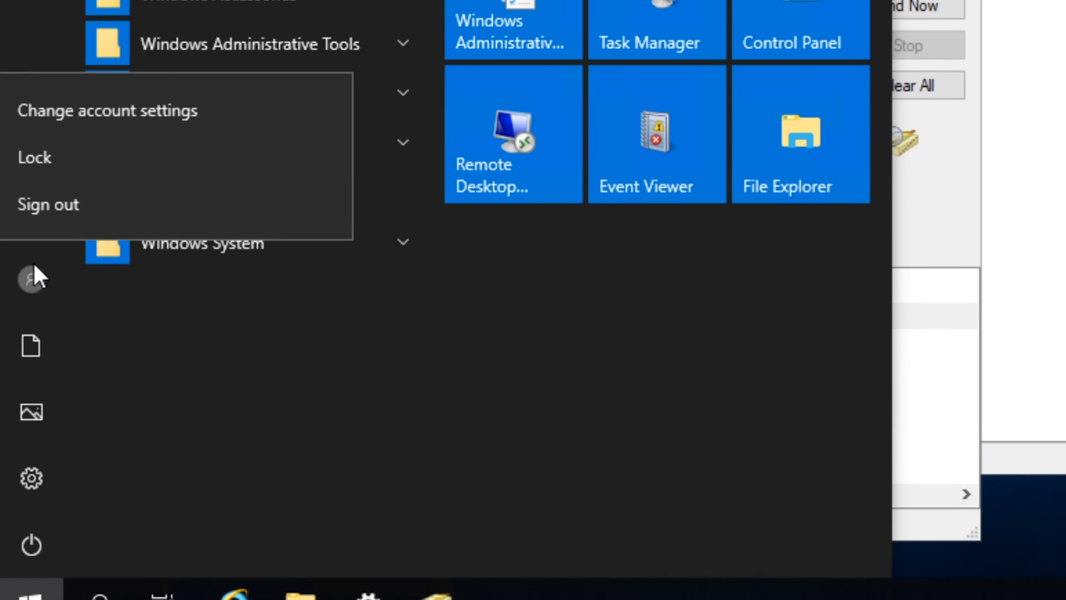
left_click(89, 161)
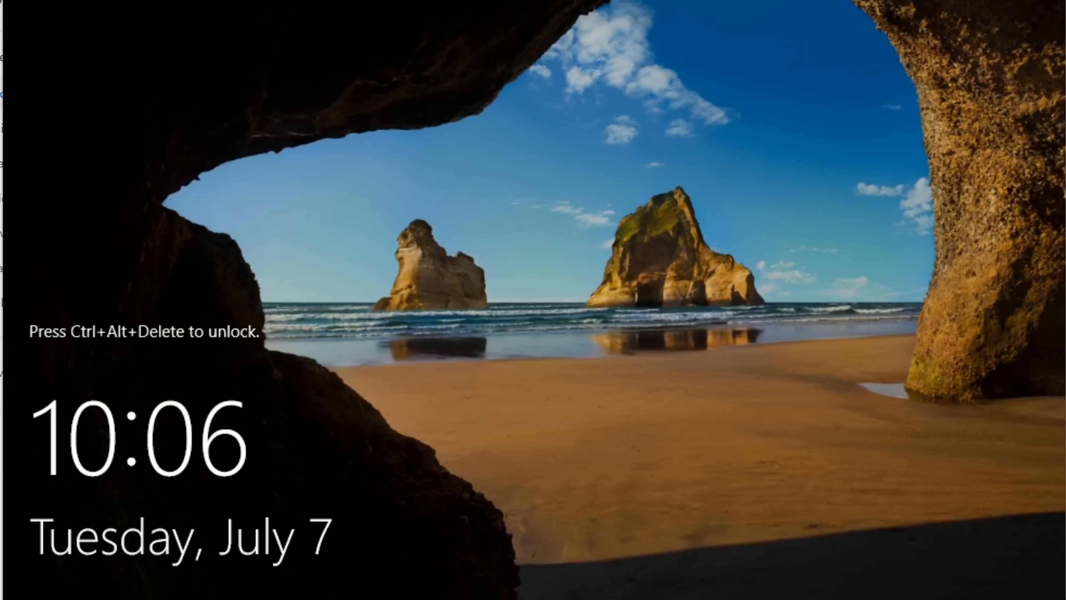
Send Ctrl-Alt-Del through the VM Input > Keyboard menu to reach the sign-in prompt.
mouse_move(210, 1)
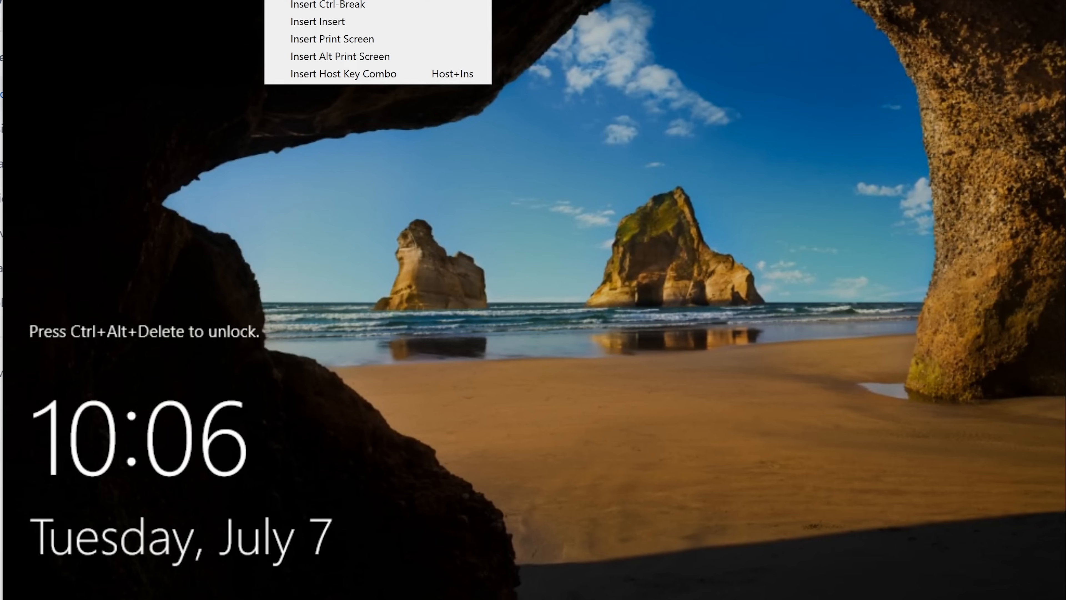
left_click(327, 0)
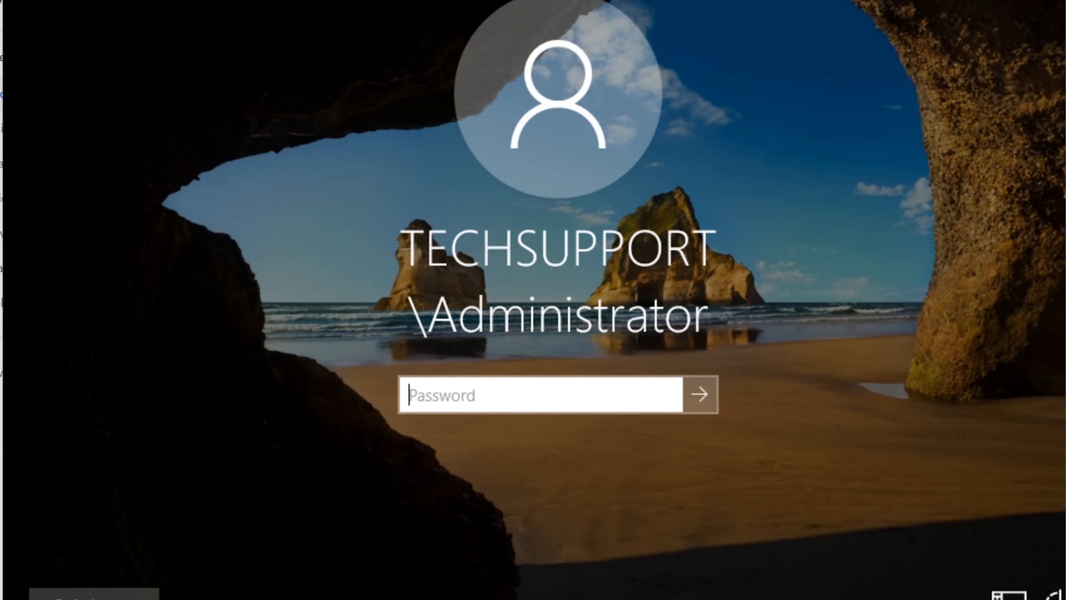
left_click(67, 0)
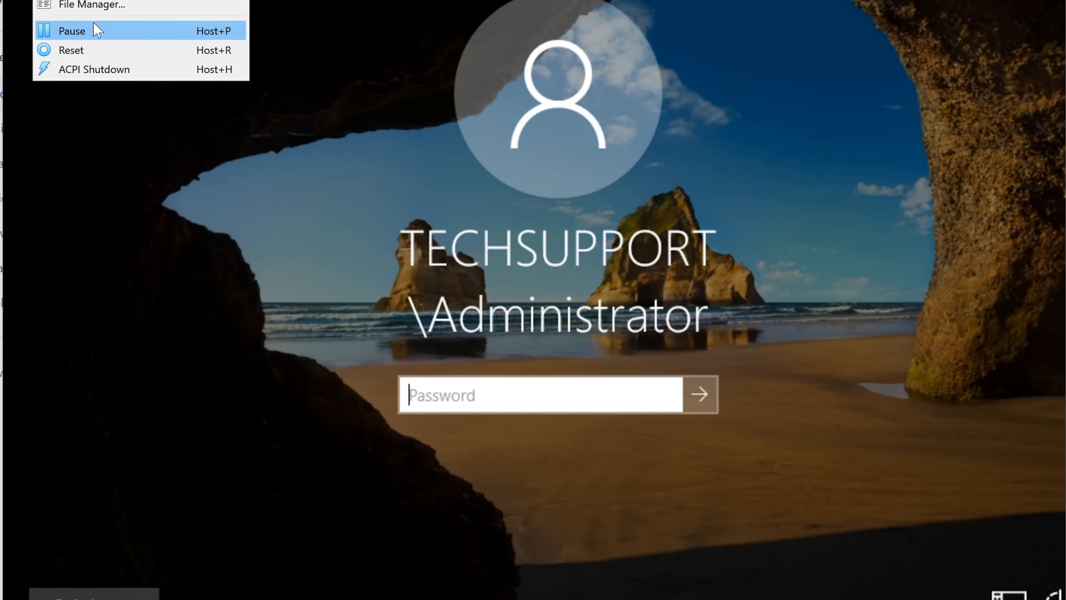
left_click(400, 29)
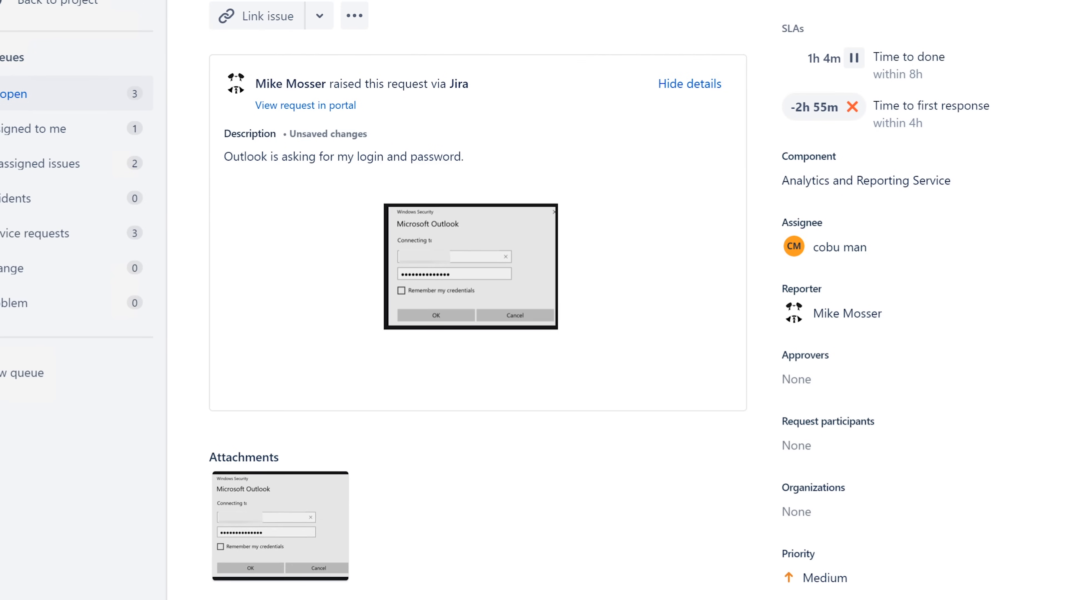
Save an internal note 'Resolved issue by password reset' signed with the agent's name.
scroll(508, 449, "down", 5)
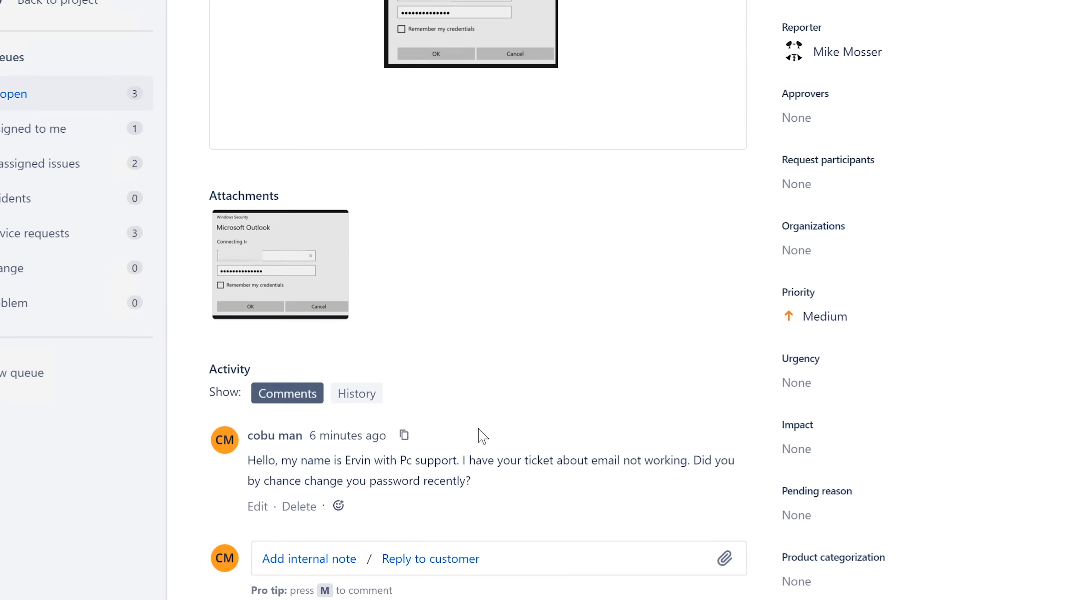
left_click(424, 558)
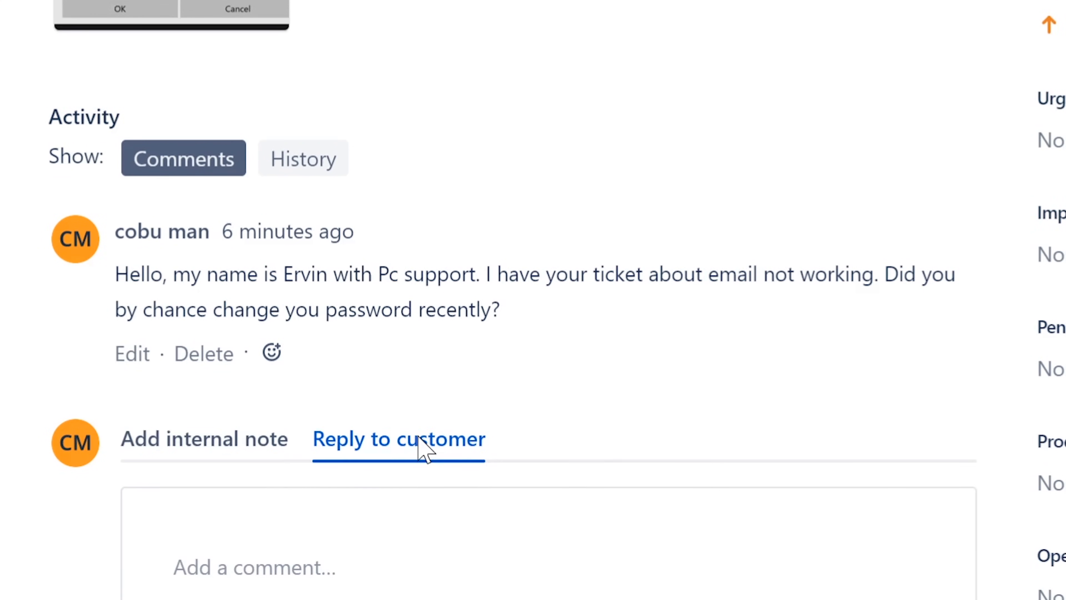
left_click(244, 305)
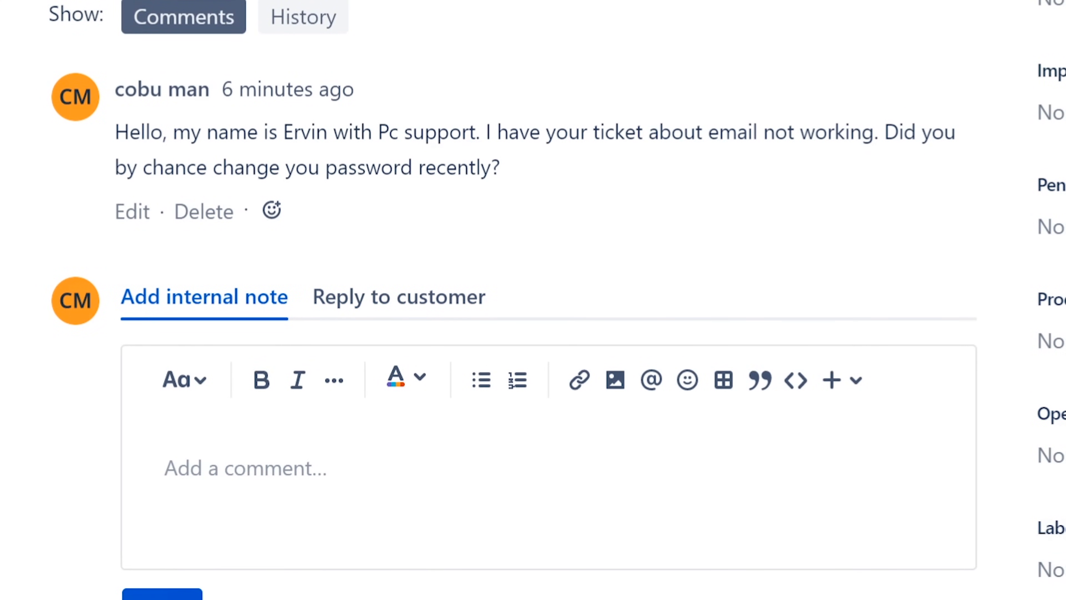
type("REs")
key("BackSpace")
key("BackSpace")
type("e")
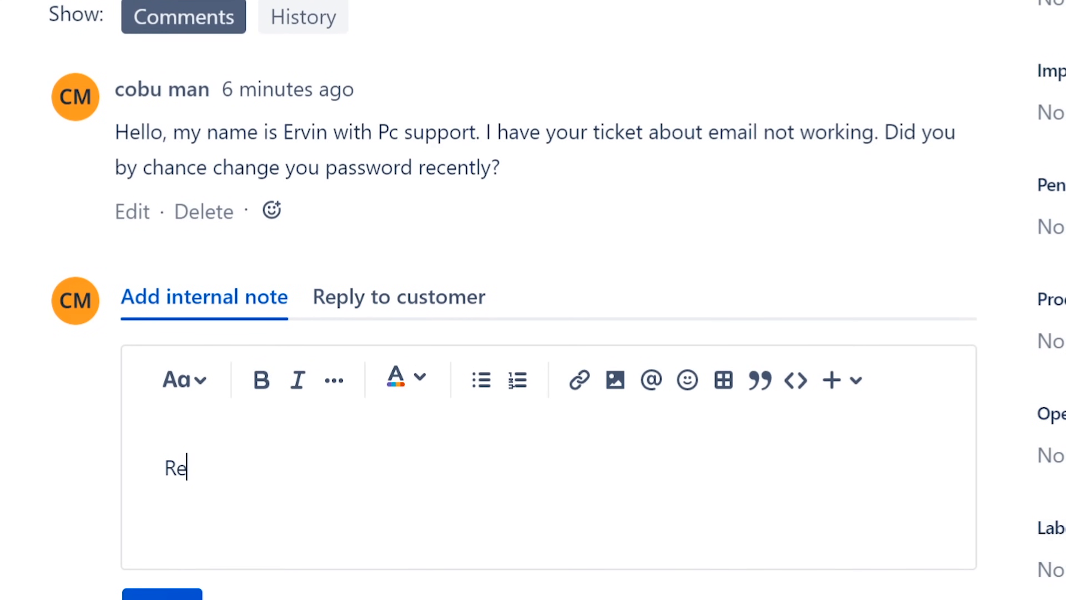
type("solved issue by pa")
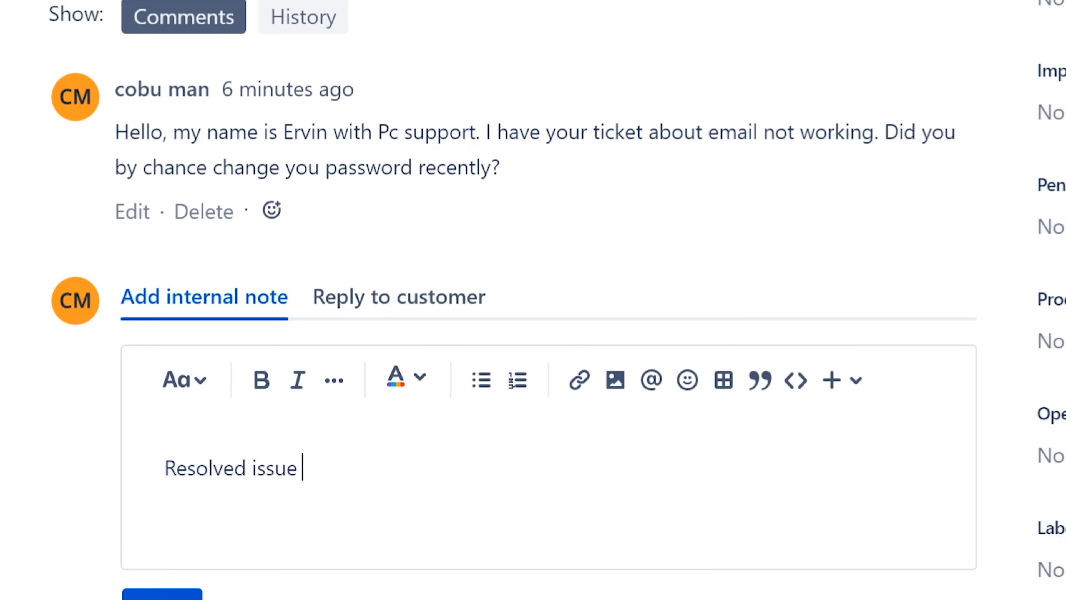
type("ord reset")
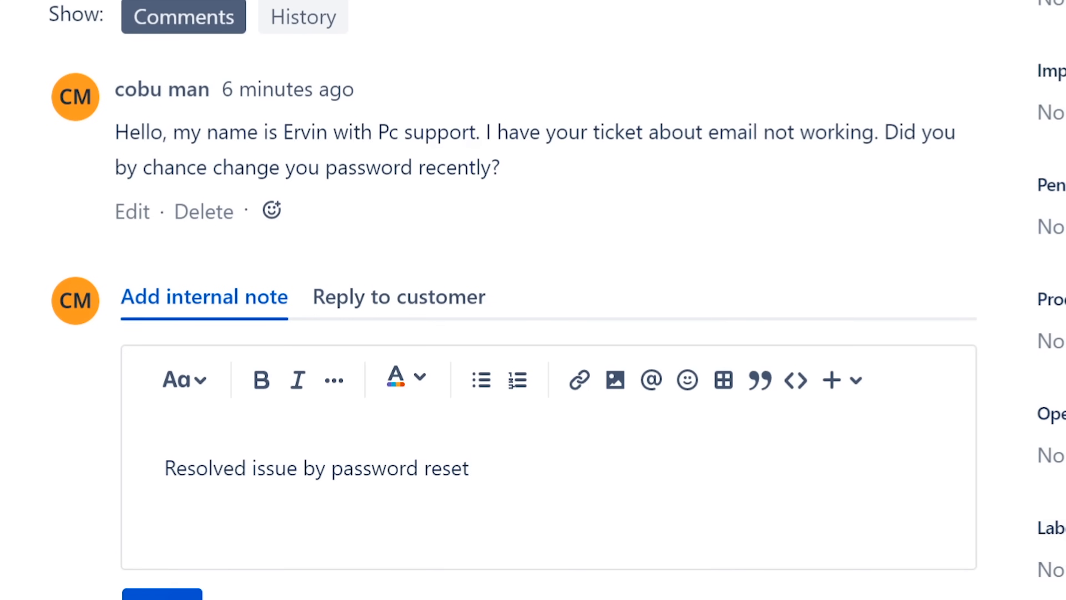
type(". Ervin")
key("ctrl+Return")
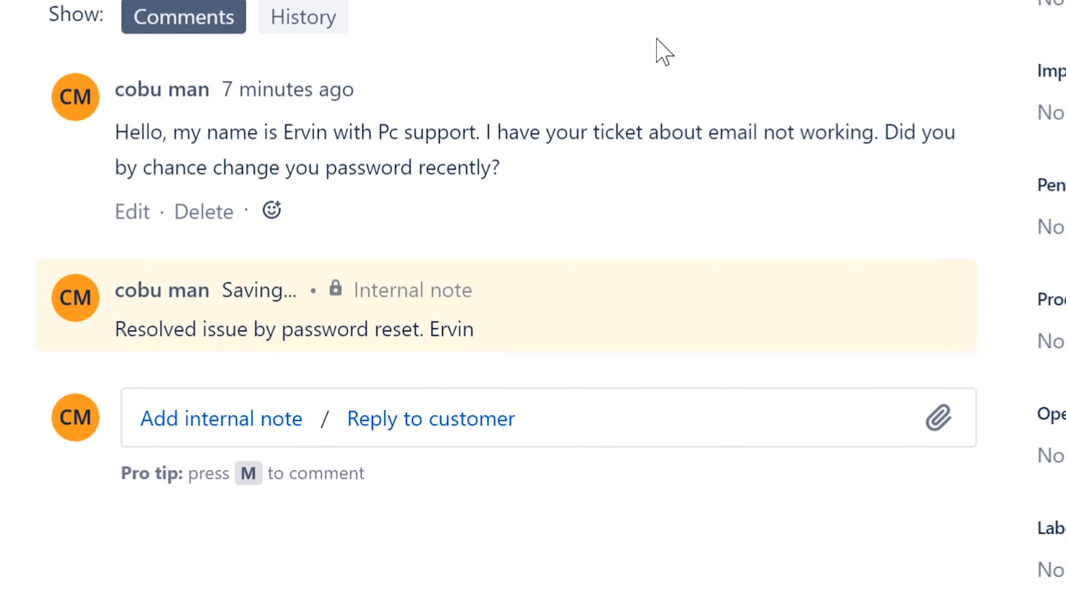
Set ISD-25 to Completed and go back to the open tickets queue.
scroll(709, 45, "up", 10)
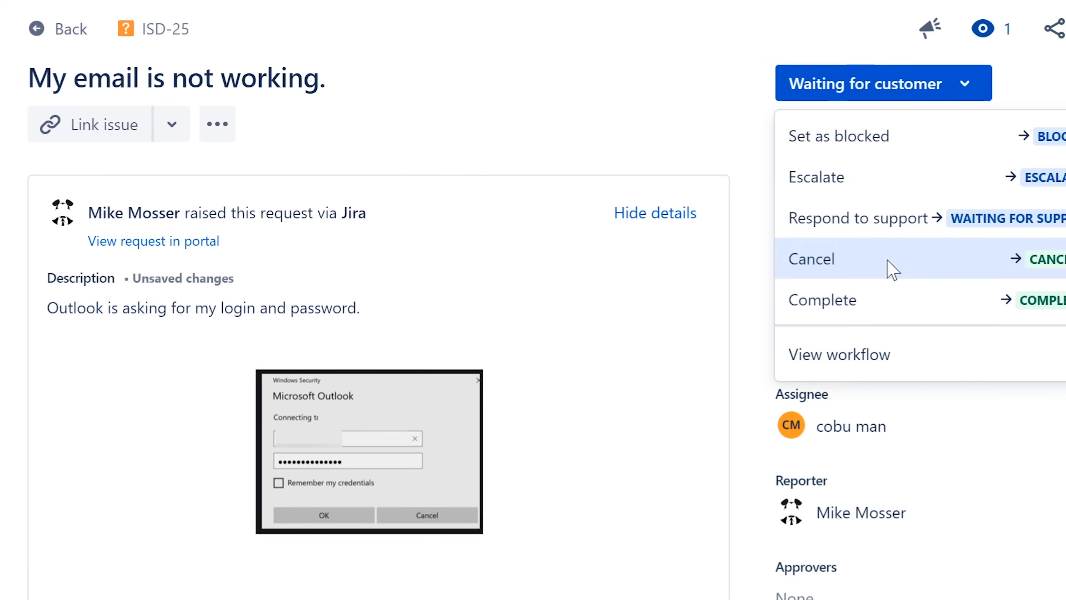
left_click(880, 302)
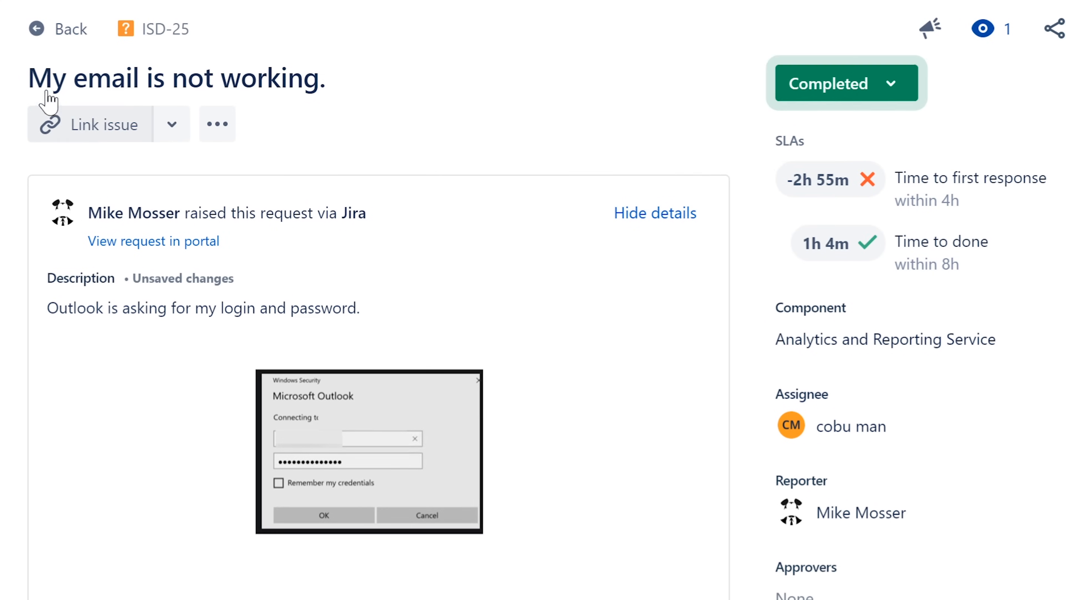
left_click(71, 30)
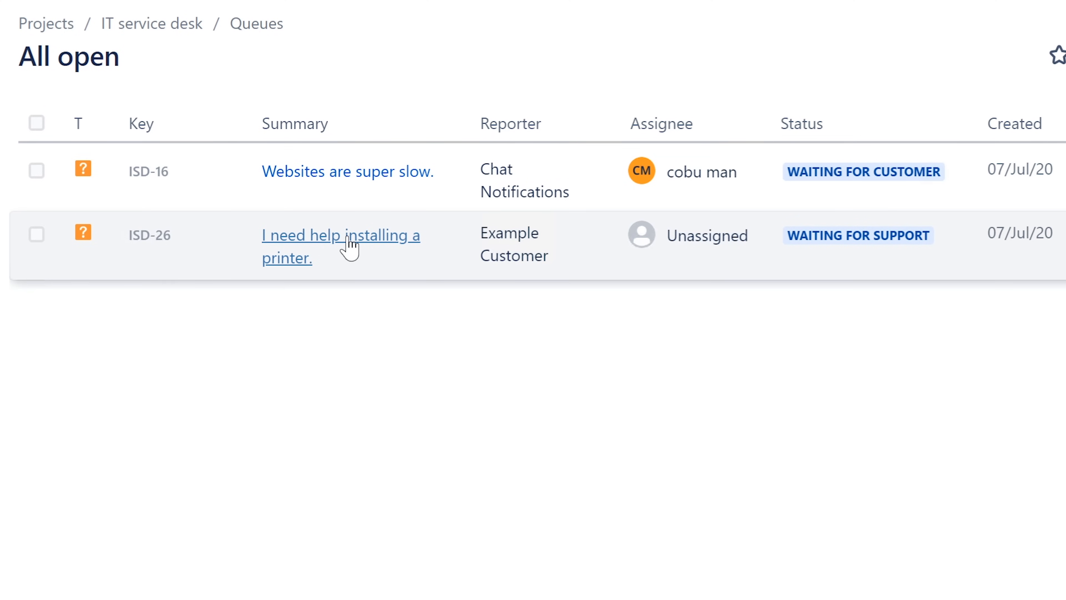
Open printer-installation ticket ISD-26 and assign it to yourself.
left_click(353, 233)
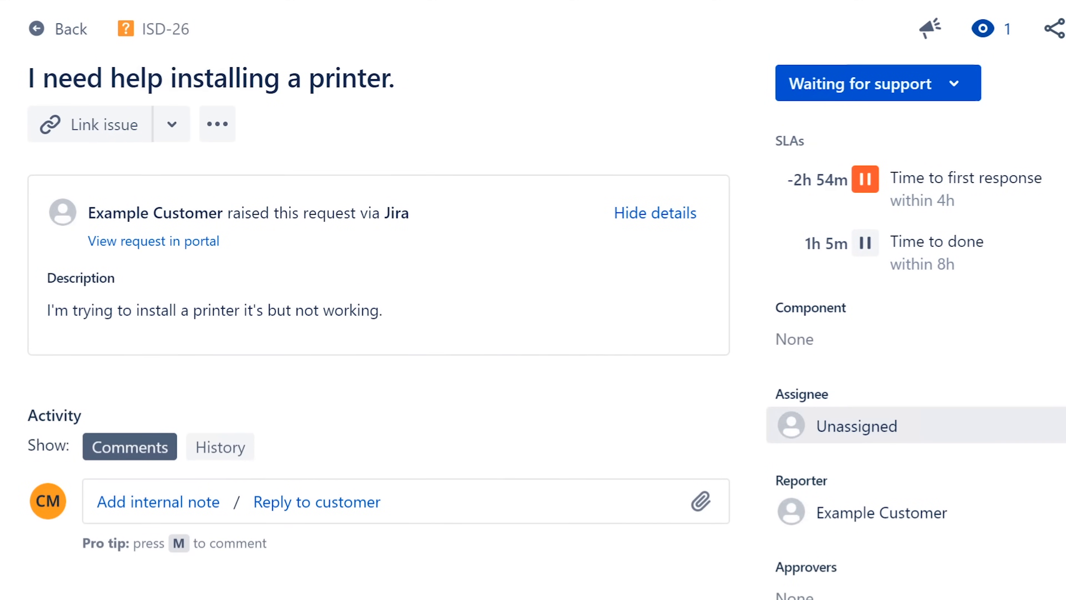
left_click(870, 426)
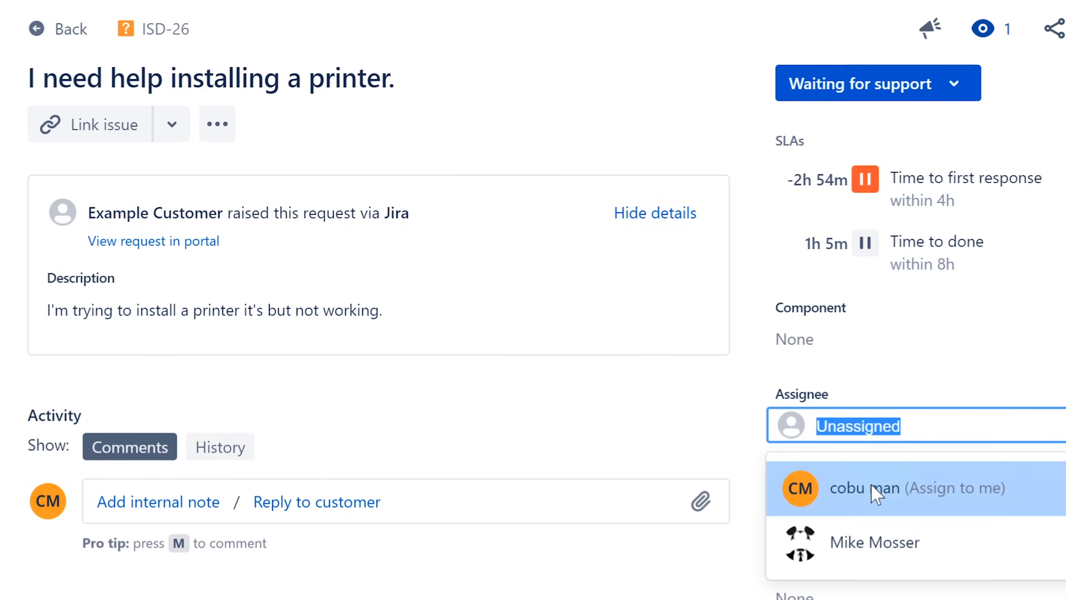
left_click(873, 495)
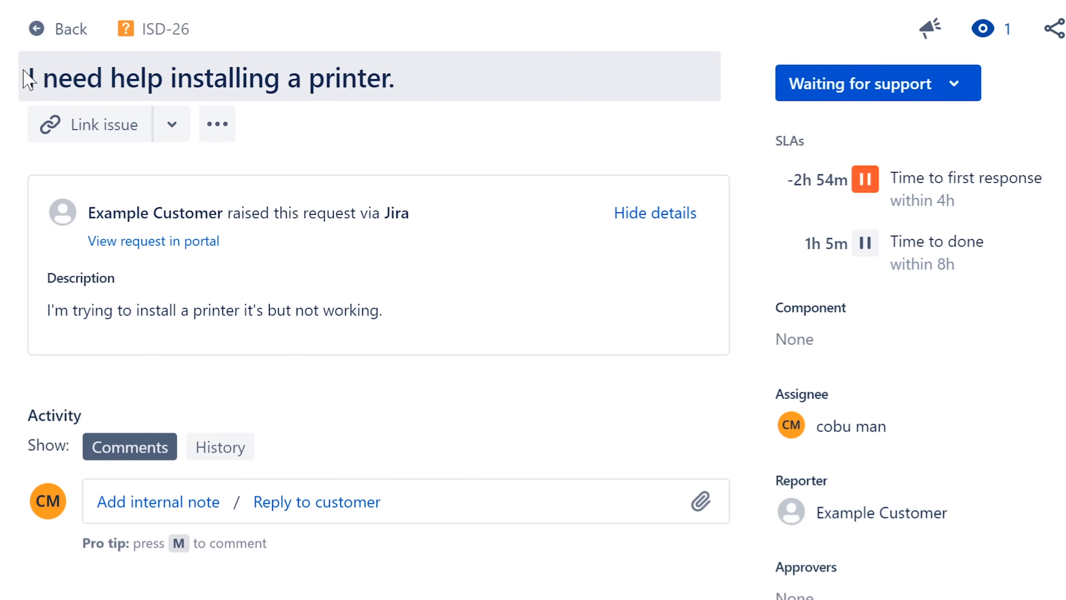
Read through the ISD-26 title and description line of the printer request.
mouse_move(24, 70)
left_mouse_down()
mouse_move(340, 73)
mouse_move(28, 78)
left_mouse_up()
left_click(47, 313)
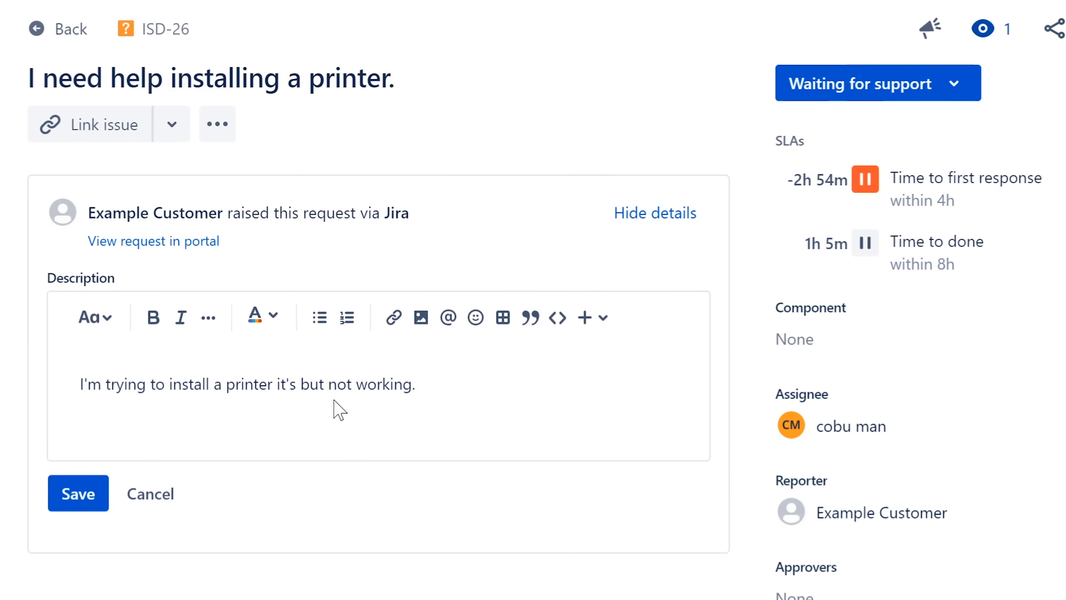
left_click_drag(416, 383, 76, 365)
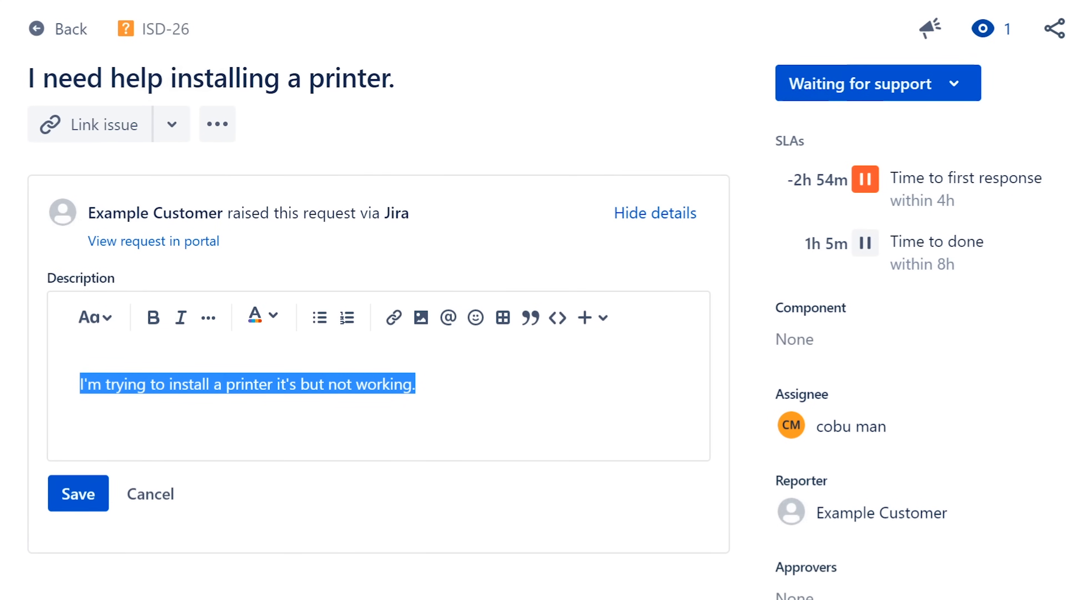
key("Right")
left_click_drag(415, 384, 73, 387)
key("Right")
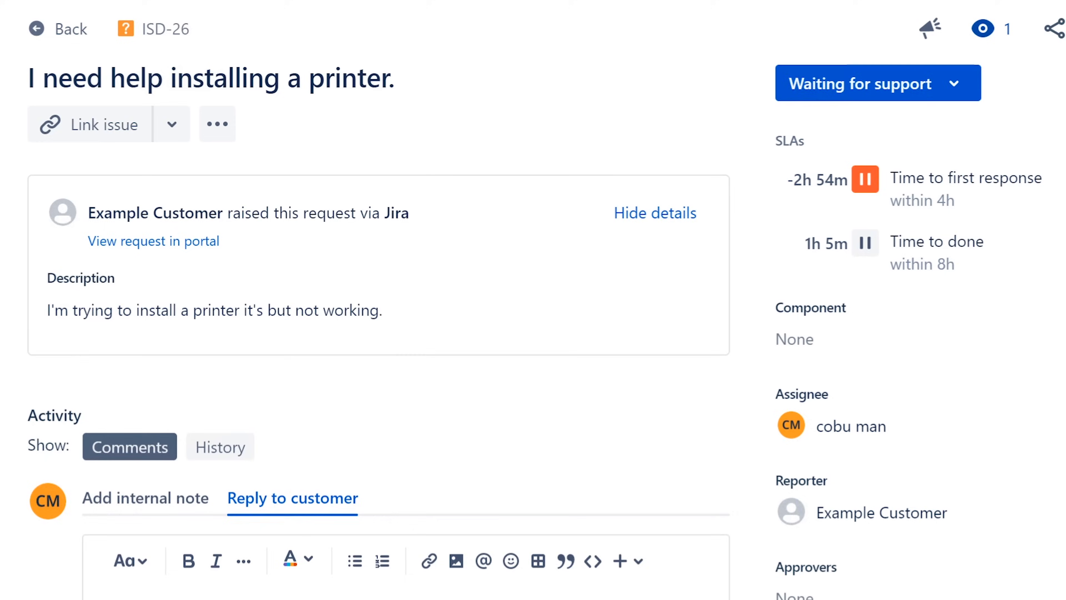
Draft a reply introducing the agent, asking 'What kind of printer…? Local printer or Network printer?'.
type("H")
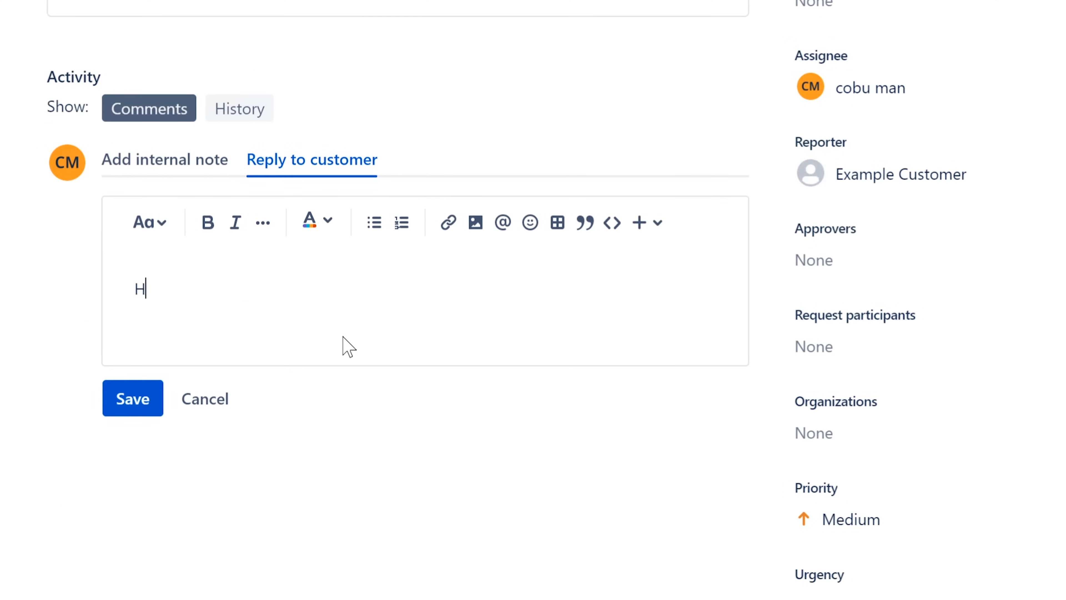
type("ello, my name is Ervin ")
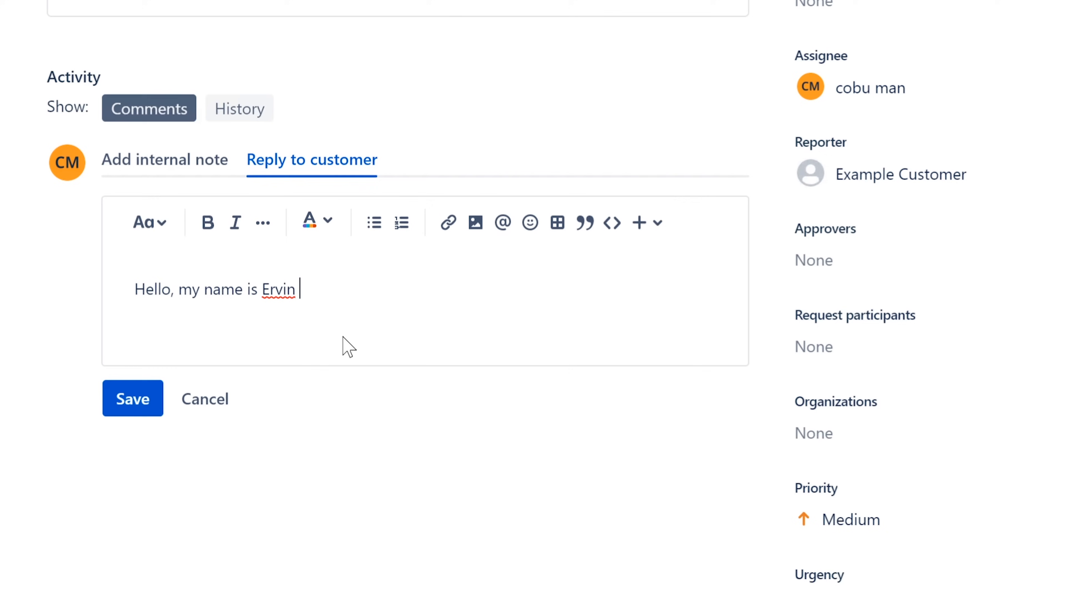
type("with Help Desk. ")
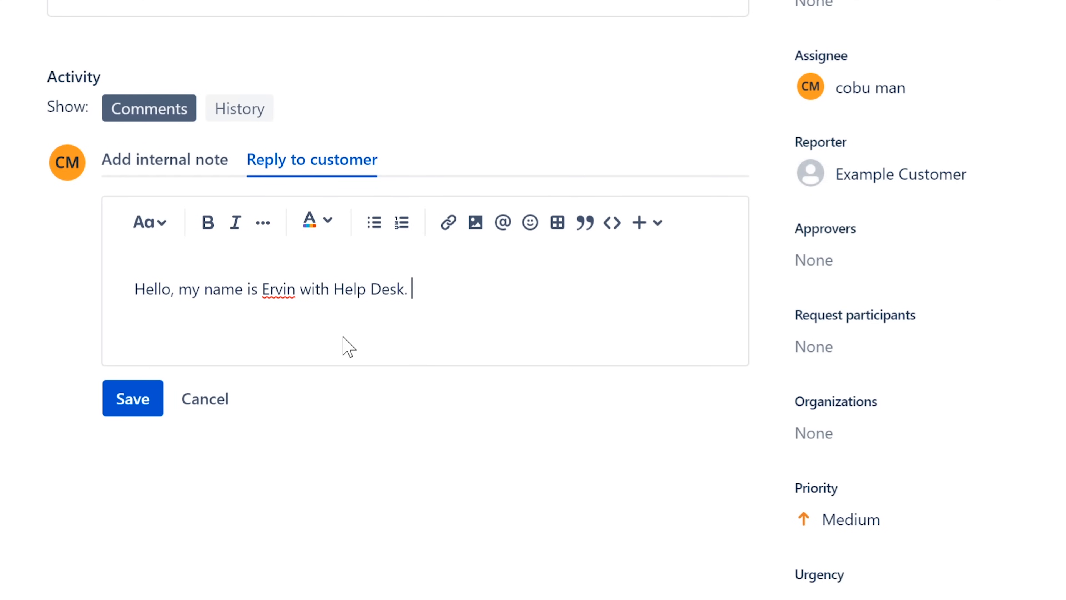
type("What kind ")
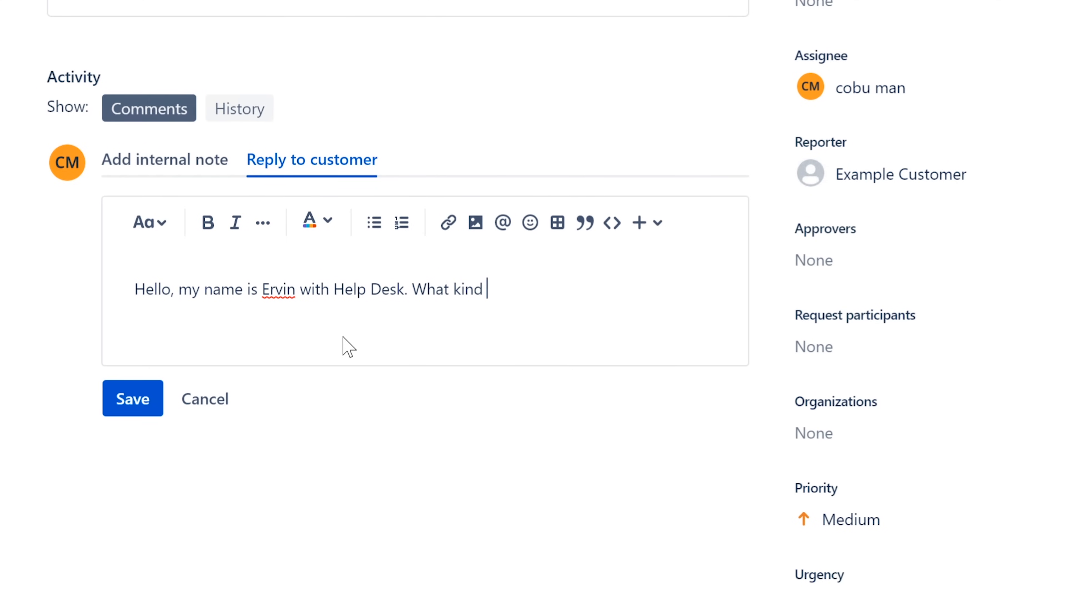
type("of printer ar")
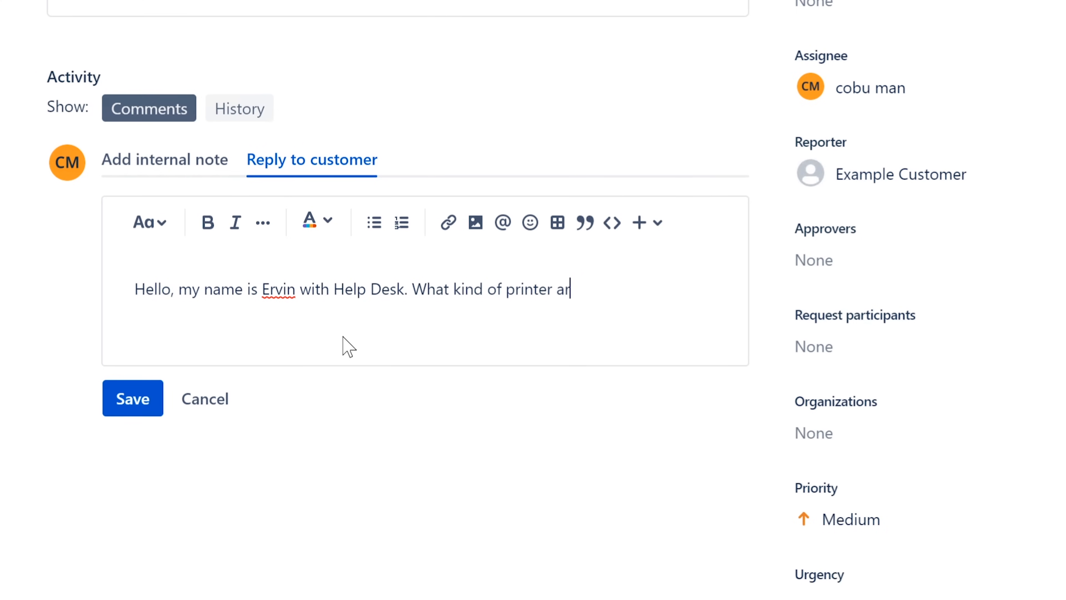
type("e you trying to add?")
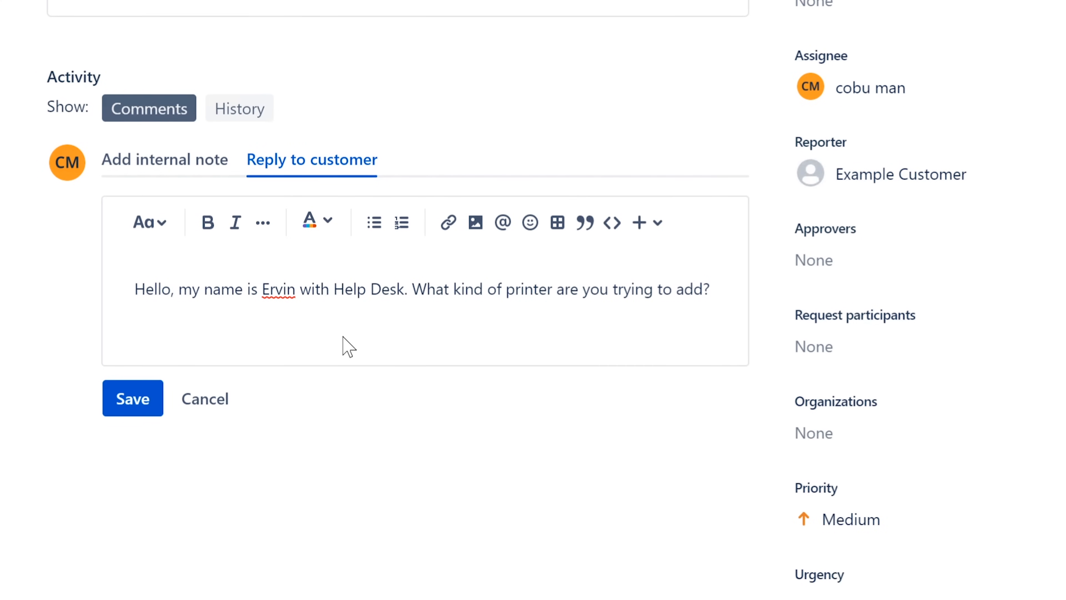
key("Return")
type("Local printer or Net")
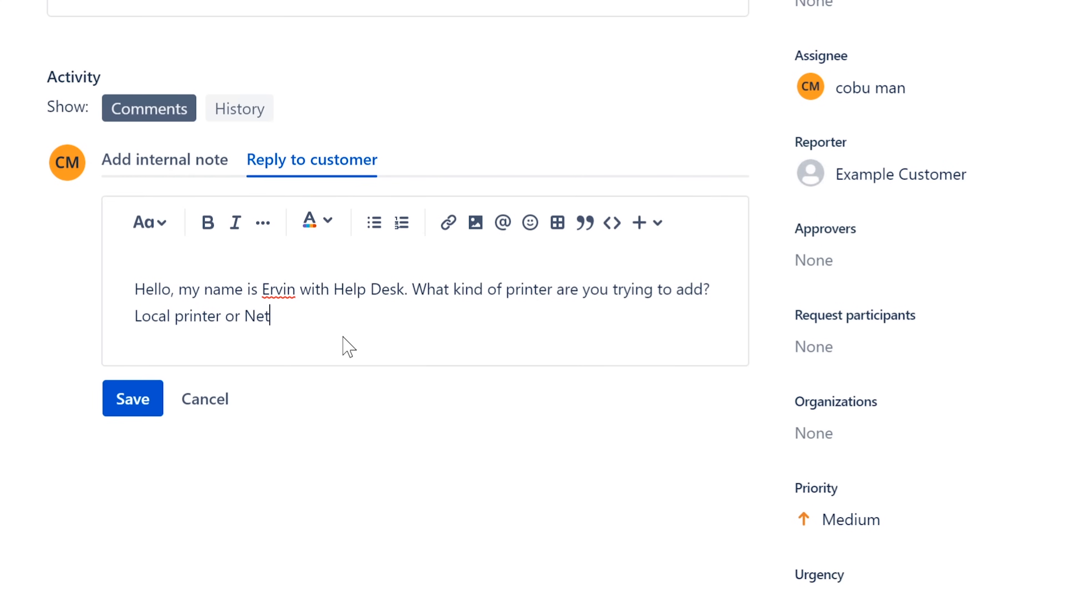
type("work prin")
key("BackSpace")
type("inter?")
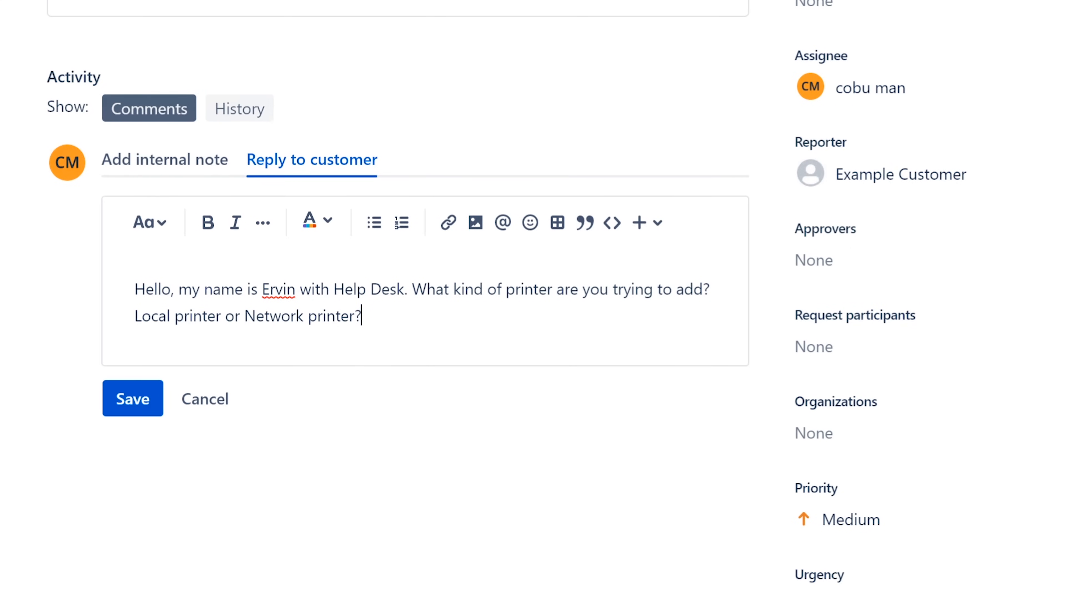
Add then remove a follow-up asking for the PC name, and post the reply.
left_click_drag(244, 316, 365, 338)
key("shift+Left")
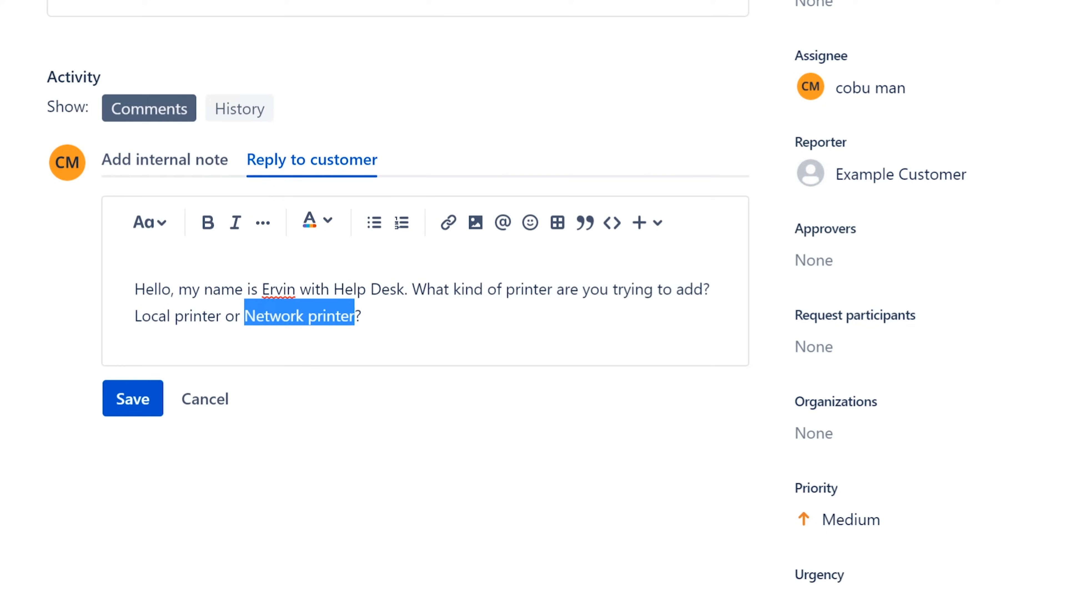
left_click(362, 316)
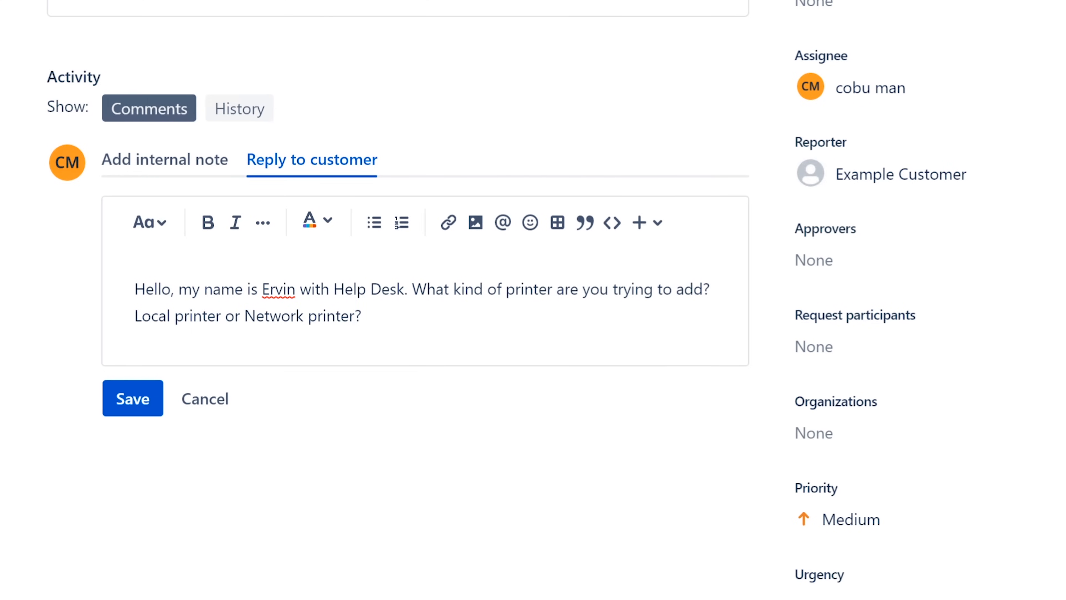
left_click_drag(255, 315, 354, 315)
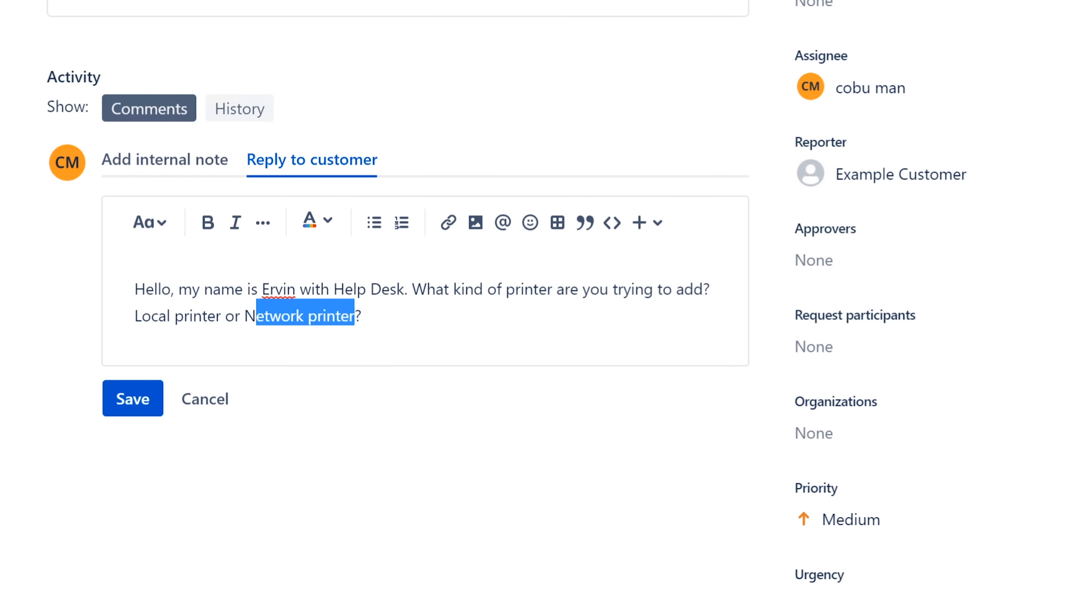
left_click(361, 315)
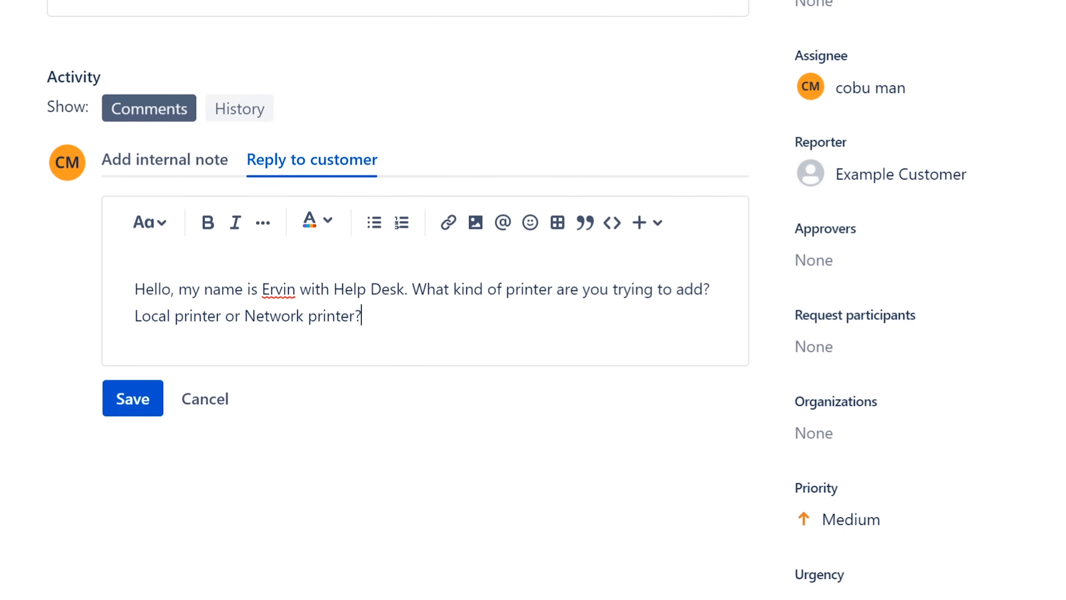
type("Also, can youp")
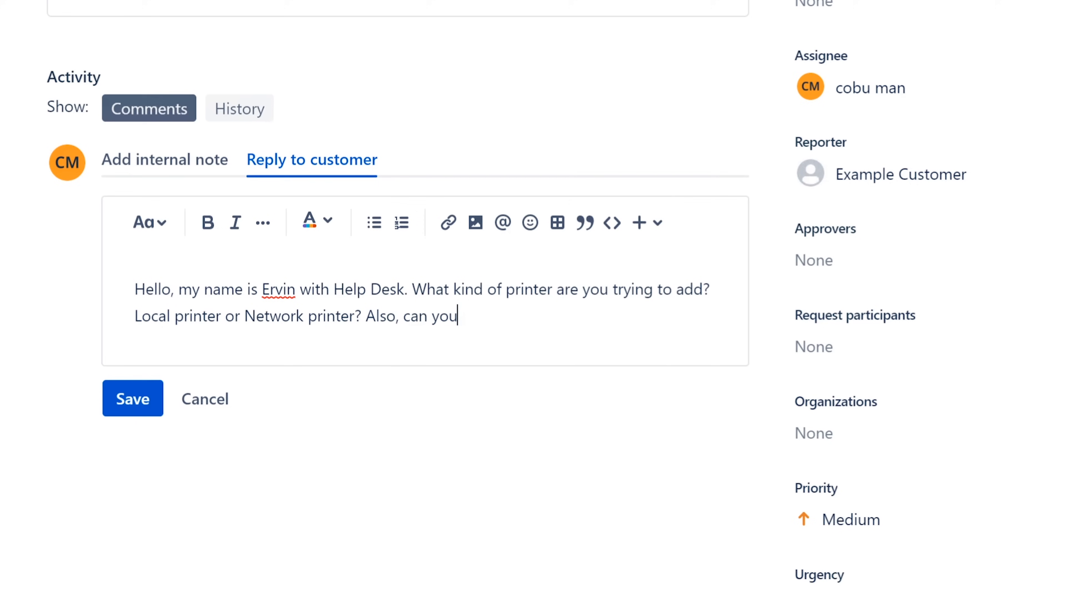
key("BackSpace")
type("please sne")
key("BackSpace")
key("BackSpace")
type("end m")
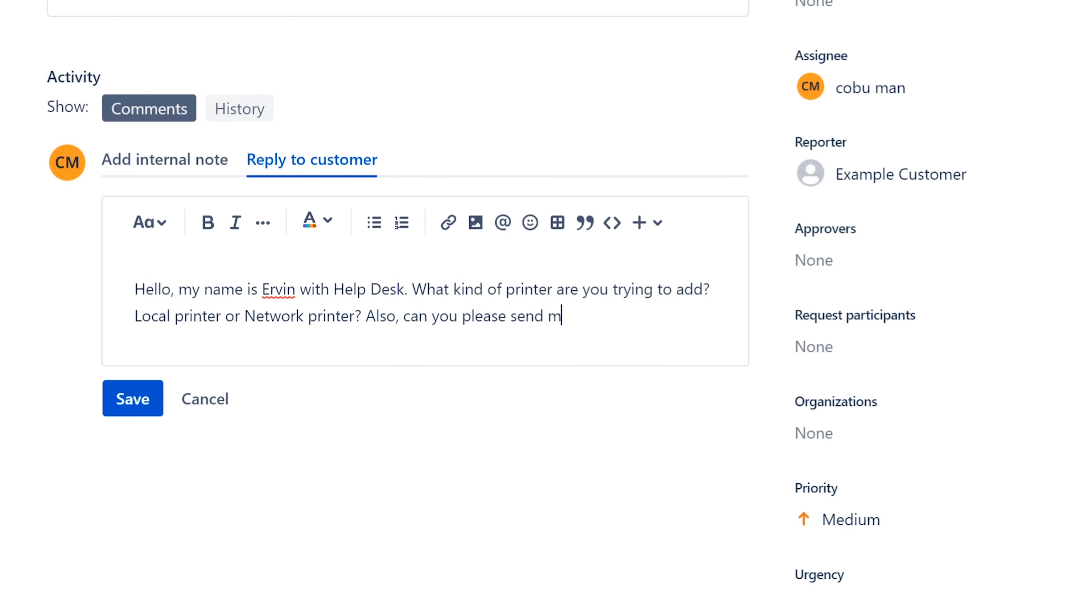
type("e your PcC na")
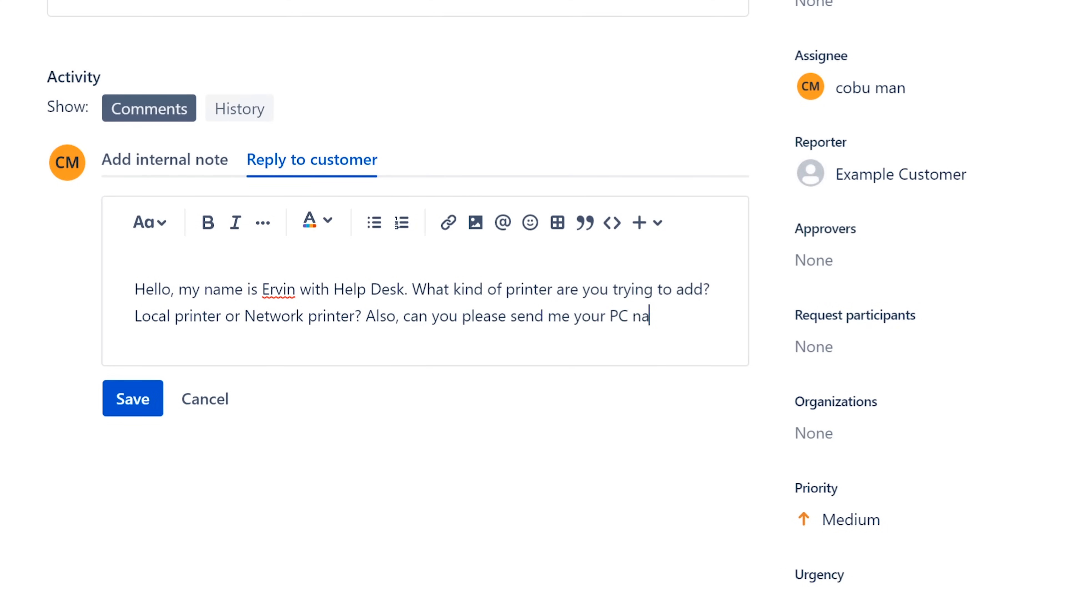
type("me wi")
type("t")
type("h")
key("BackSpace")
key("BackSpace")
key("BackSpace")
key("BackSpace")
key("BackSpace")
key("BackSpace")
key("BackSpace")
key("BackSpace")
key("BackSpace")
key("BackSpace")
key("BackSpace")
key("BackSpace")
key("BackSpace")
key("BackSpace")
key("BackSpace")
key("BackSpace")
key("BackSpace")
key("BackSpace")
key("BackSpace")
key("BackSpace")
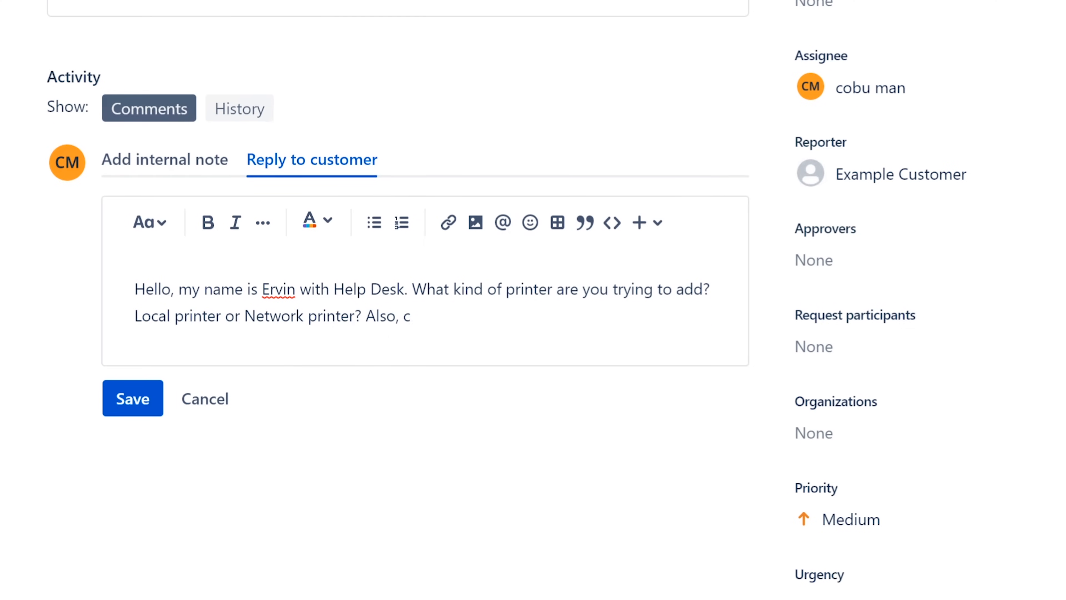
key("BackSpace")
key("BackSpace")
key("BackSpace")
key("BackSpace")
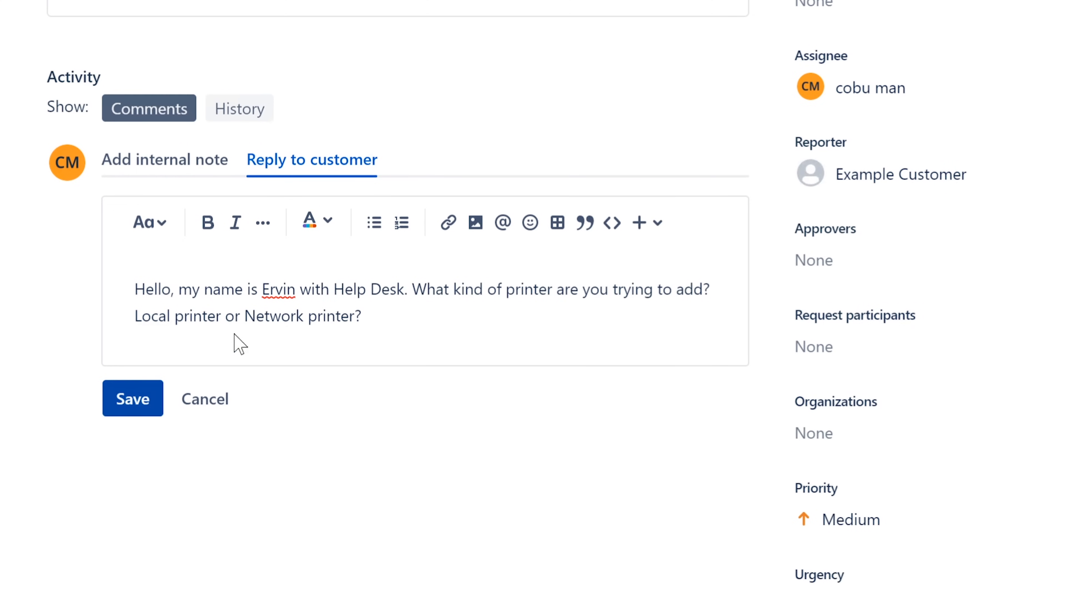
key("ctrl+Return")
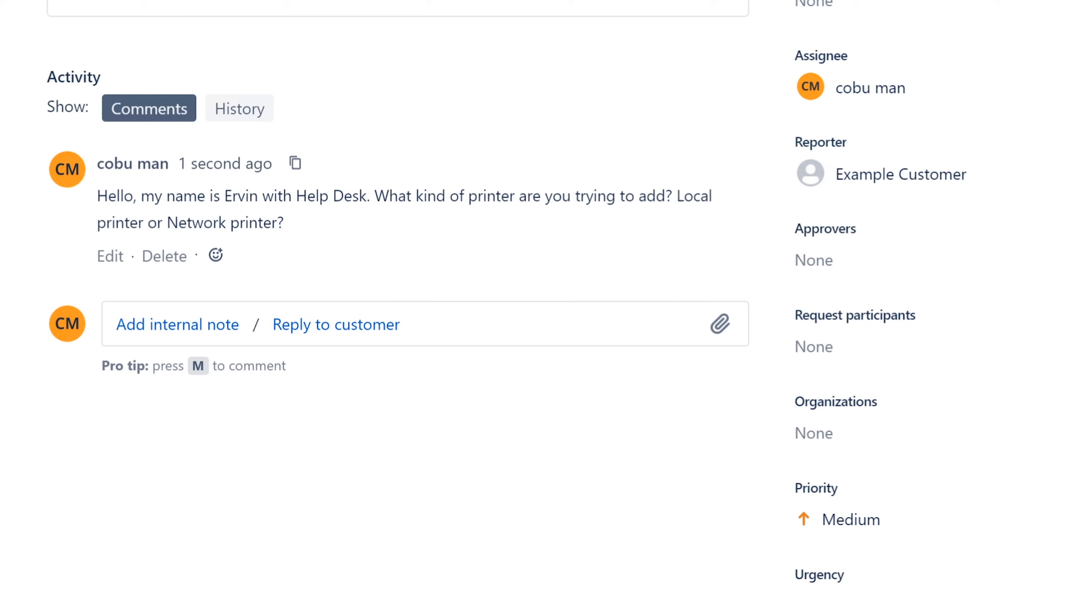
left_click_drag(677, 196, 292, 217)
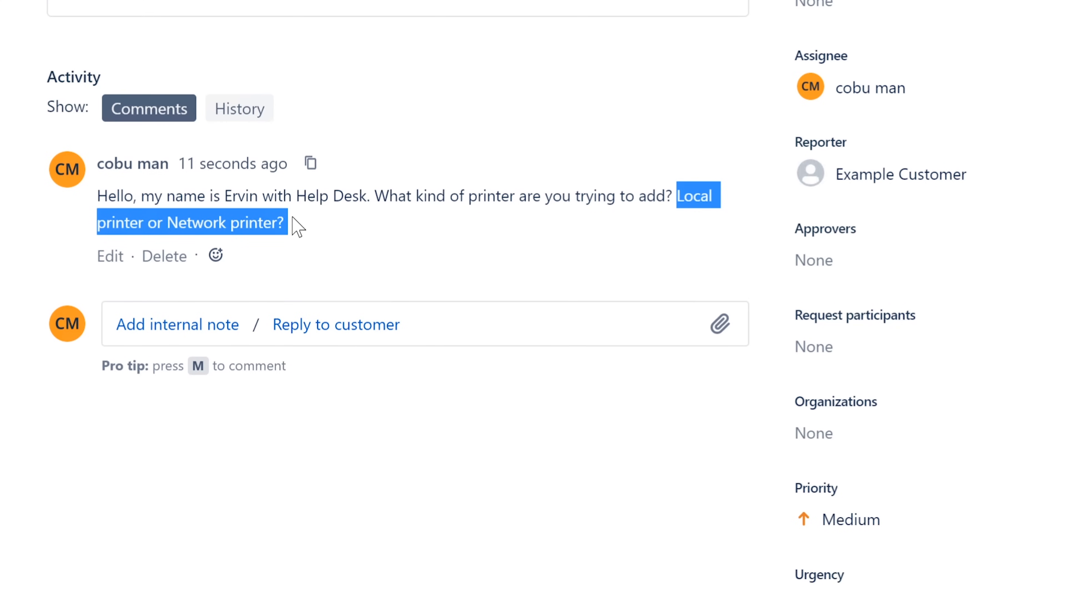
left_click(293, 218)
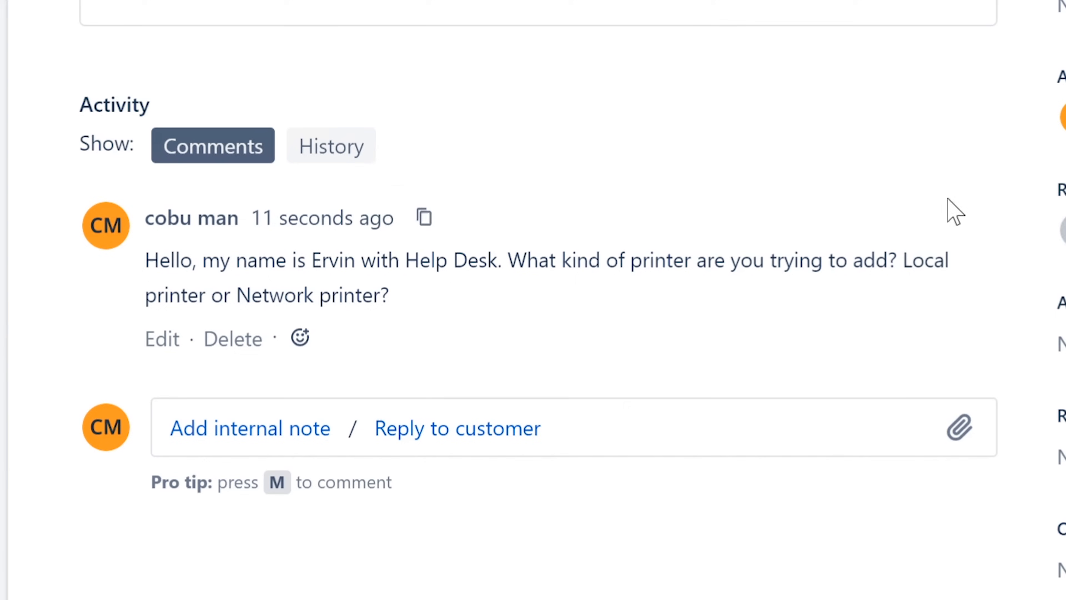
left_click_drag(902, 261, 211, 295)
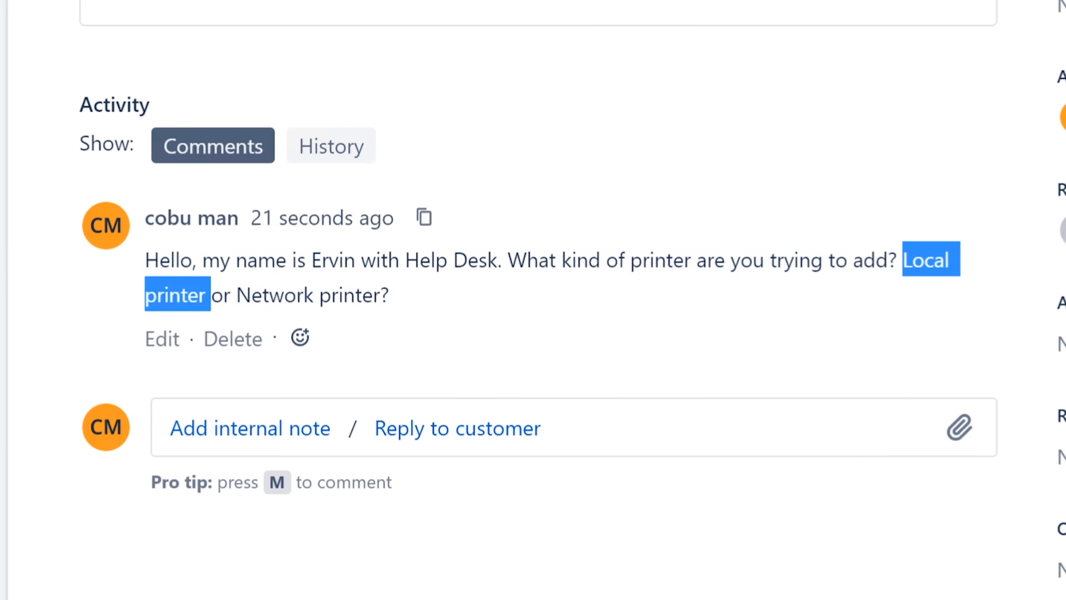
left_click(214, 295)
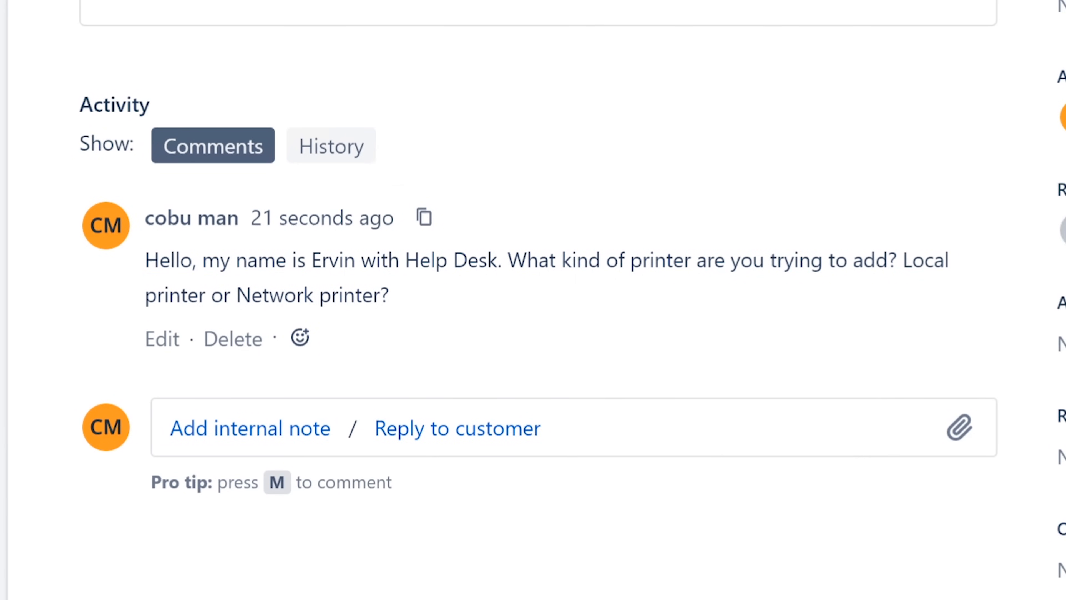
left_click_drag(236, 295, 379, 295)
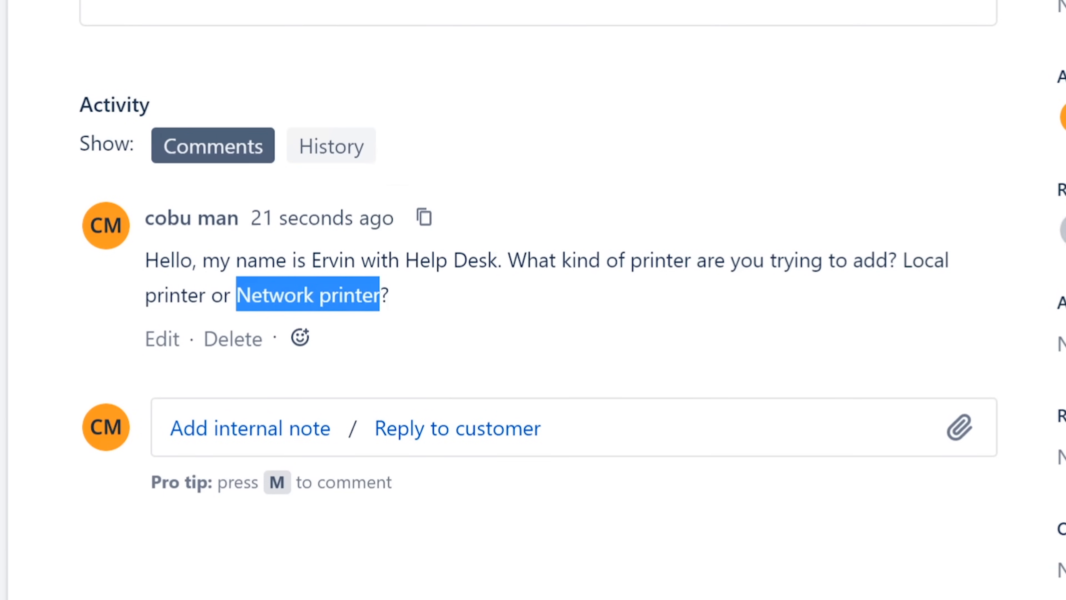
left_click(416, 304)
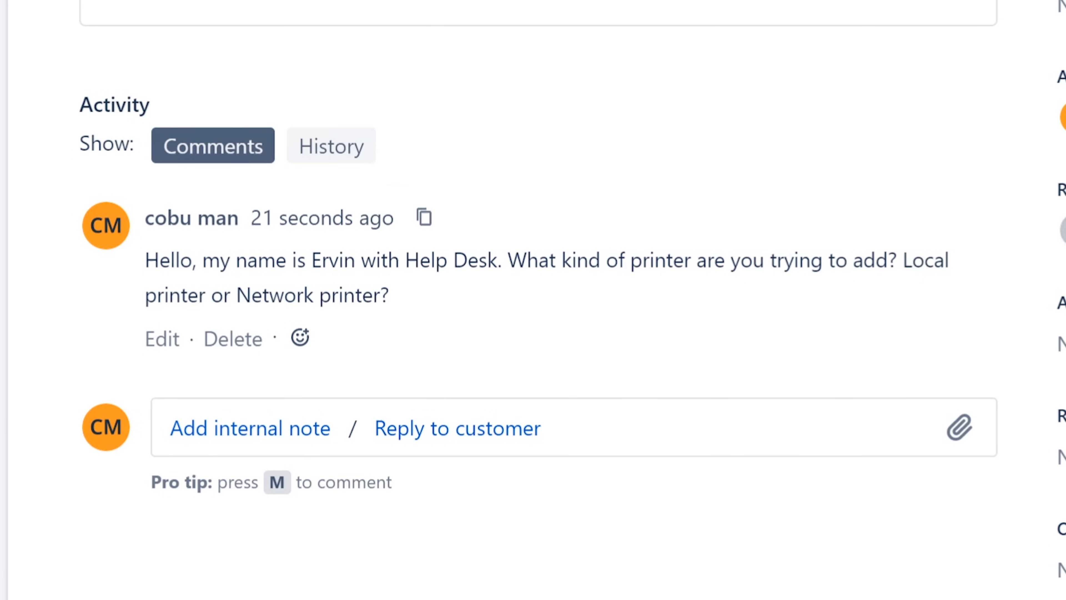
left_click_drag(902, 261, 206, 295)
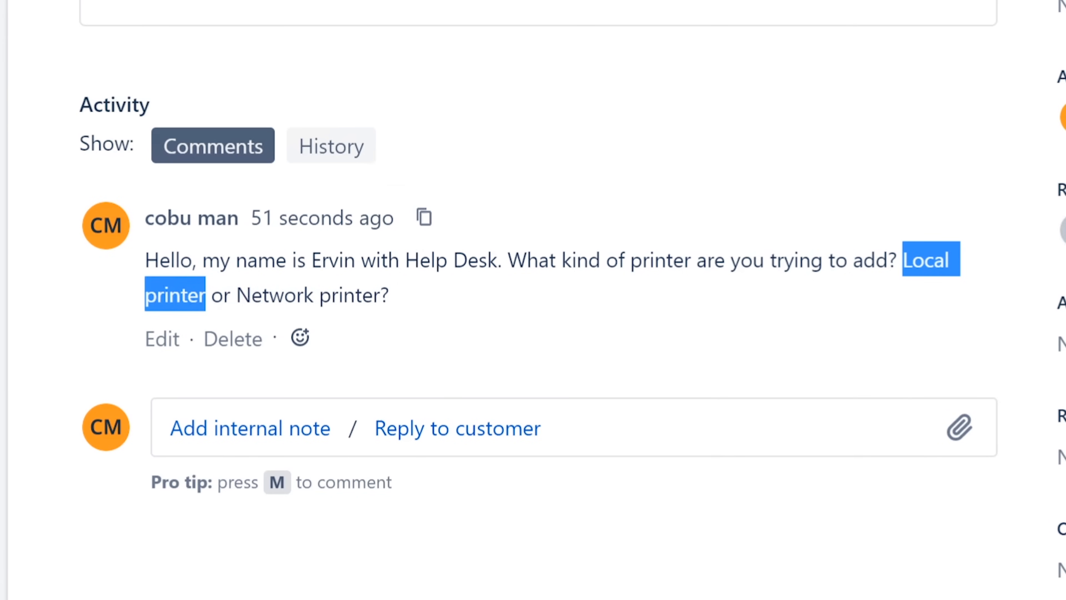
Review the posted 'Network printer?' comment on ISD-26, then begin a new reply to the customer.
left_click(42, 290)
left_click_drag(237, 295, 251, 296)
left_click_drag(355, 294, 379, 295)
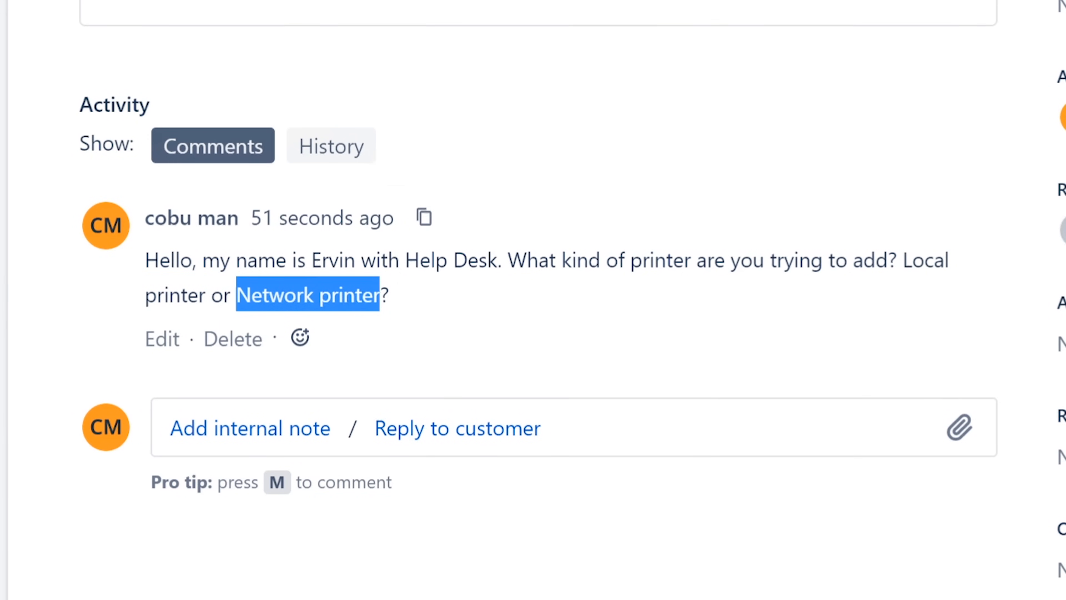
left_click(401, 303)
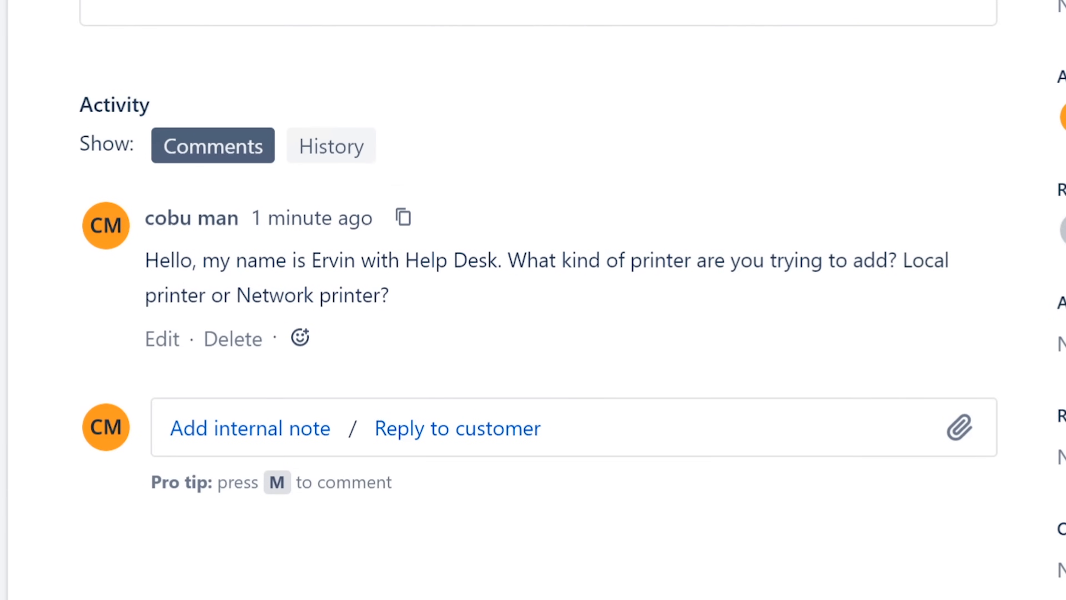
left_click_drag(236, 295, 389, 295)
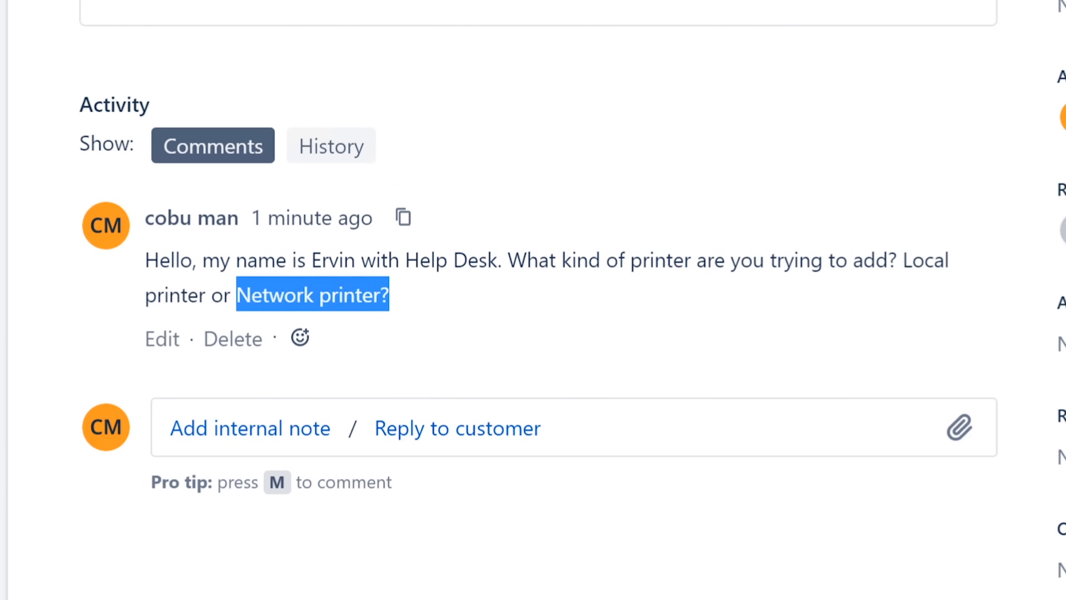
left_click(406, 294)
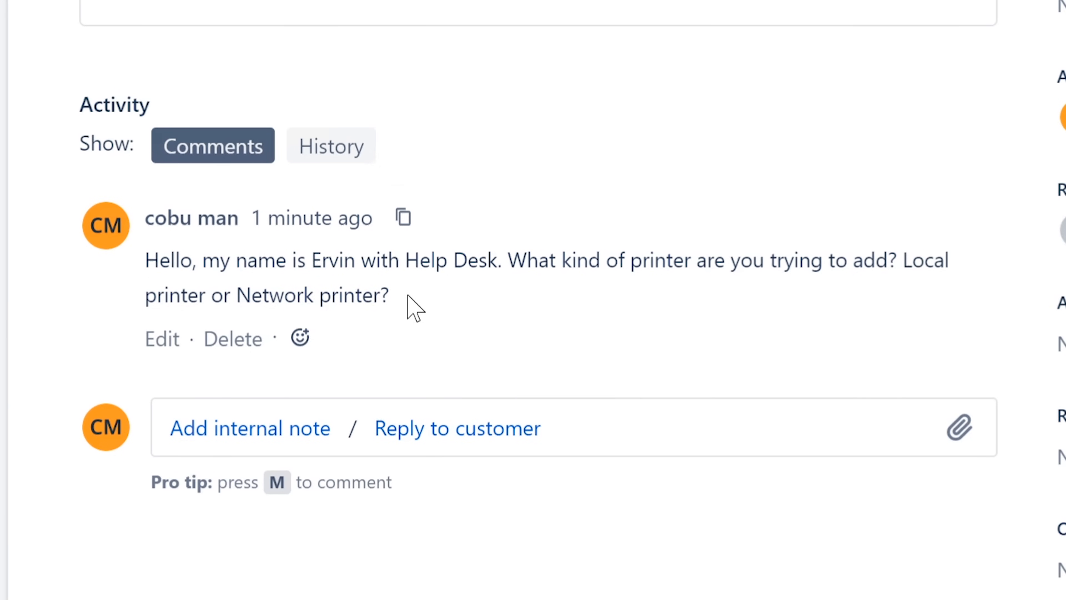
left_click_drag(236, 294, 399, 296)
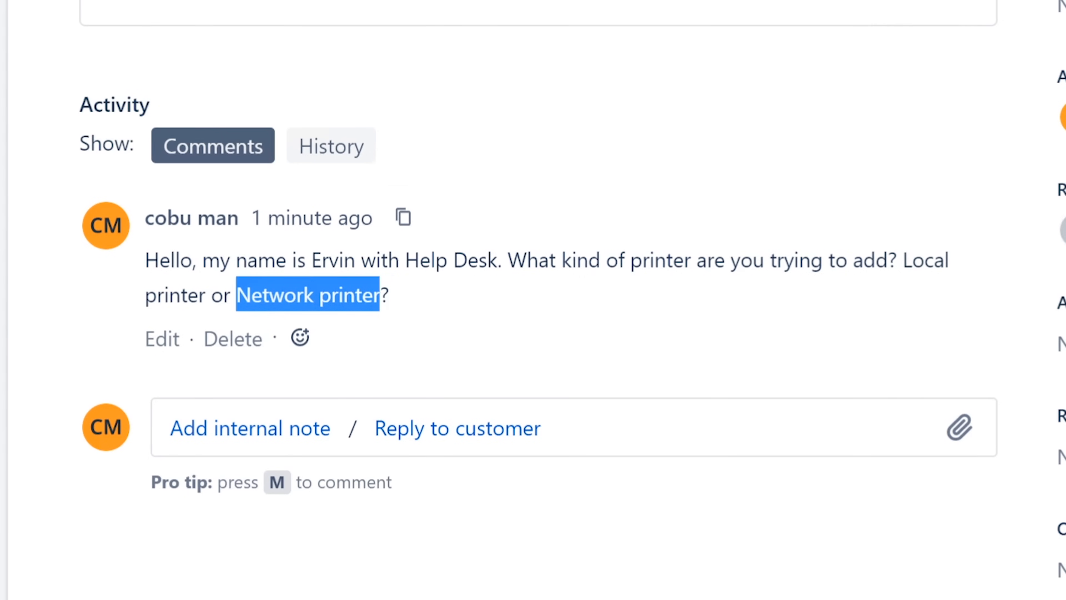
left_click(402, 297)
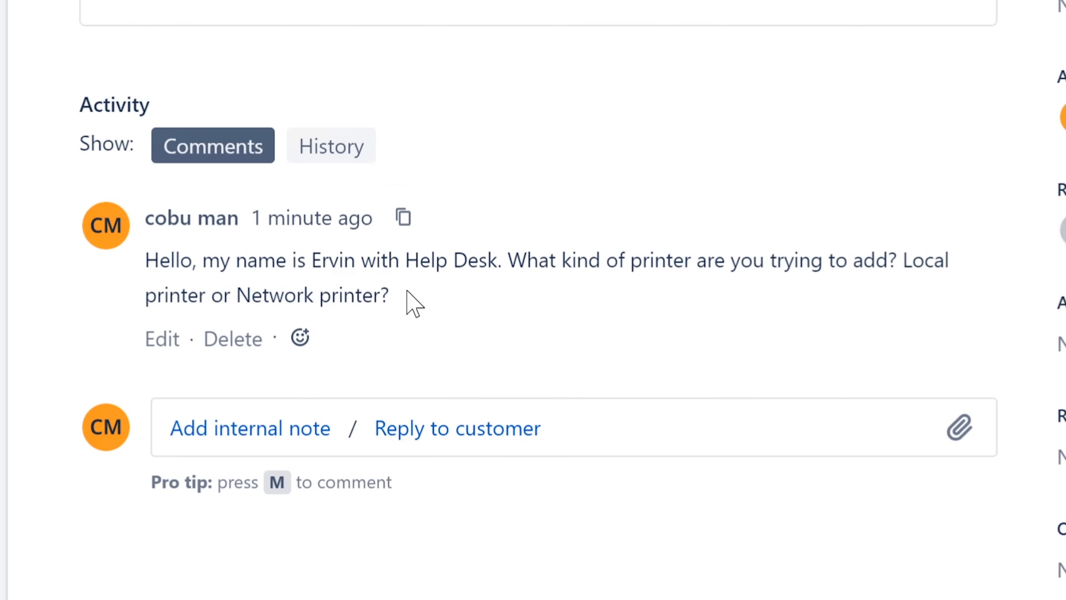
left_click_drag(393, 298, 139, 262)
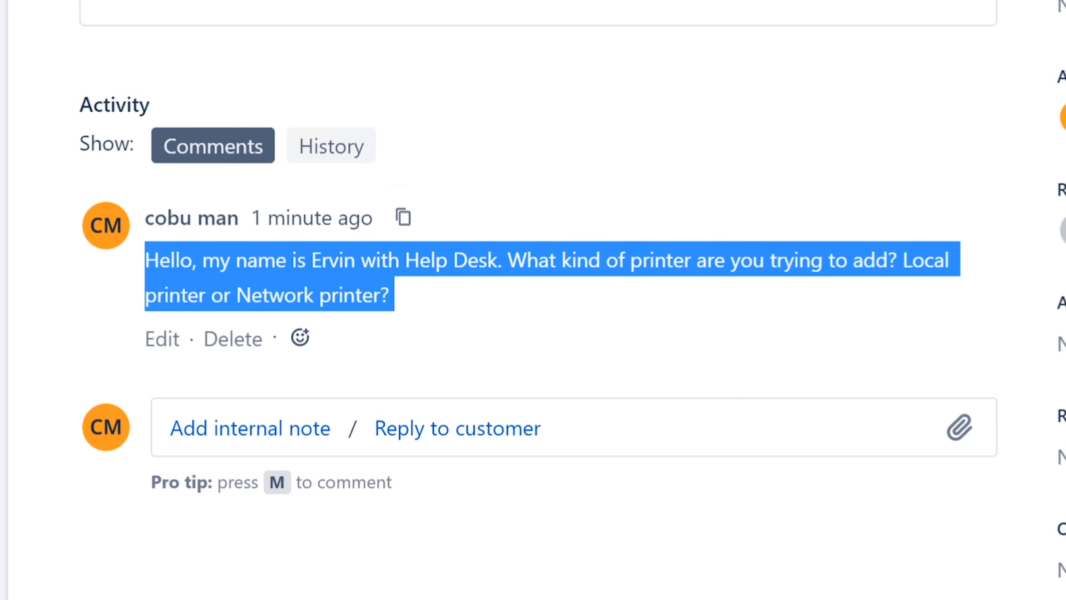
left_click(378, 280)
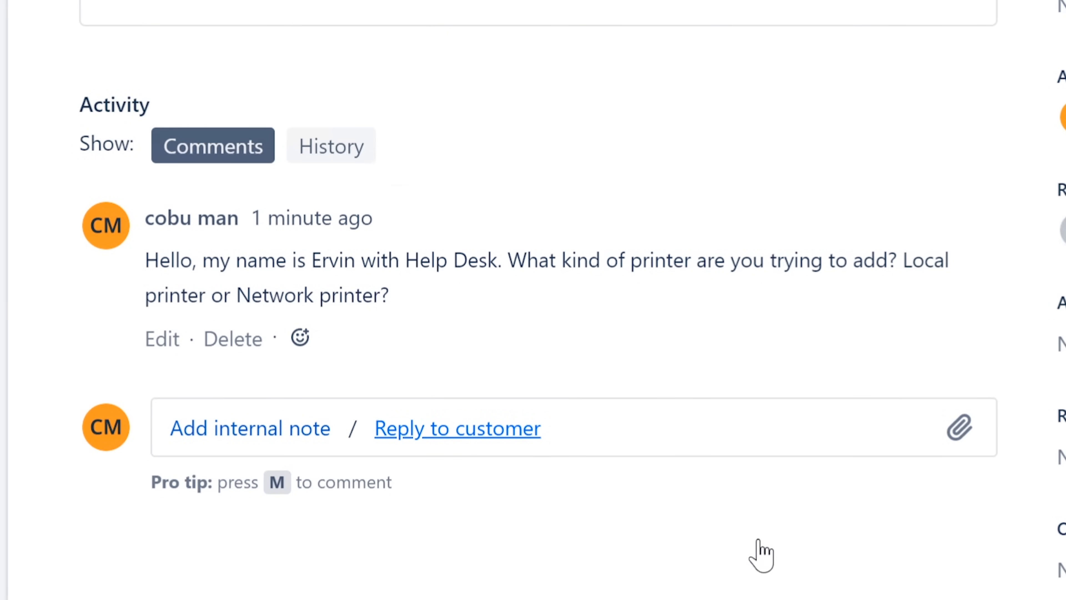
left_click(466, 429)
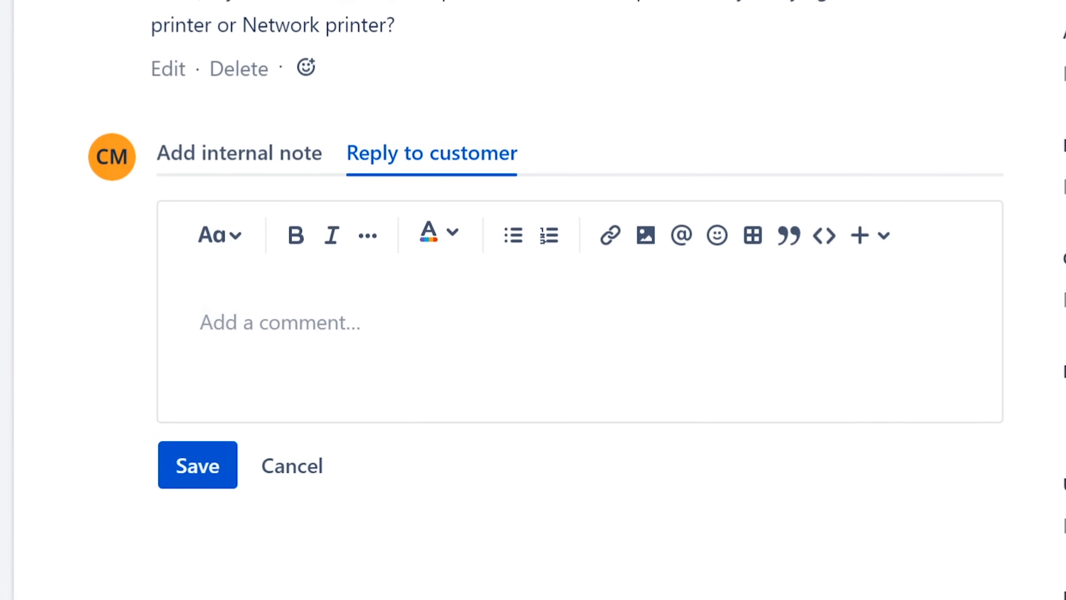
Draft the reply asking the customer to send the IP address of the printer they're adding.
type("Okay")
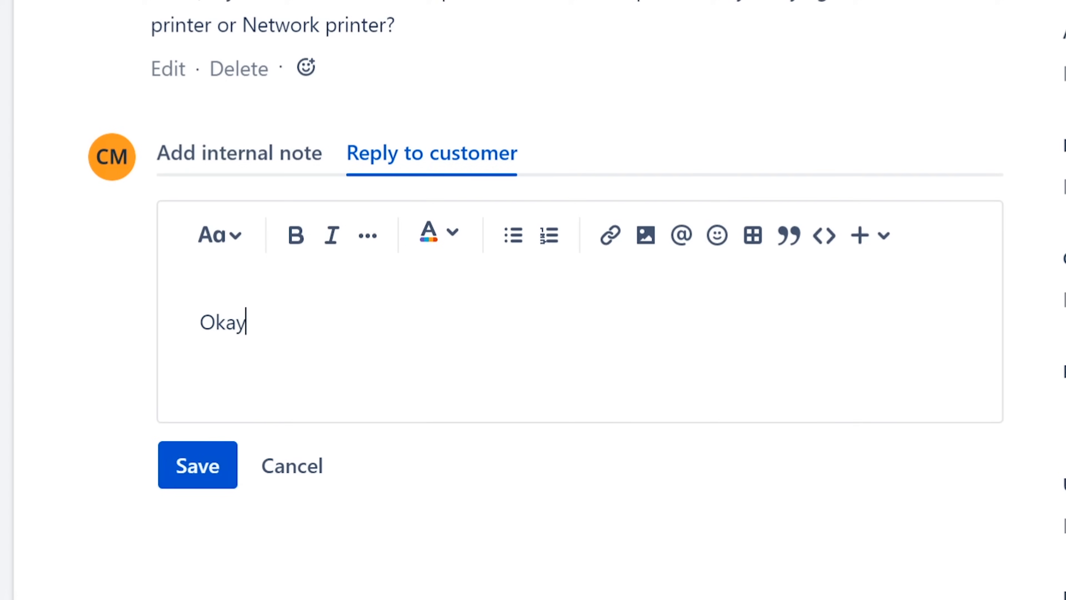
type(", in that case can ypu")
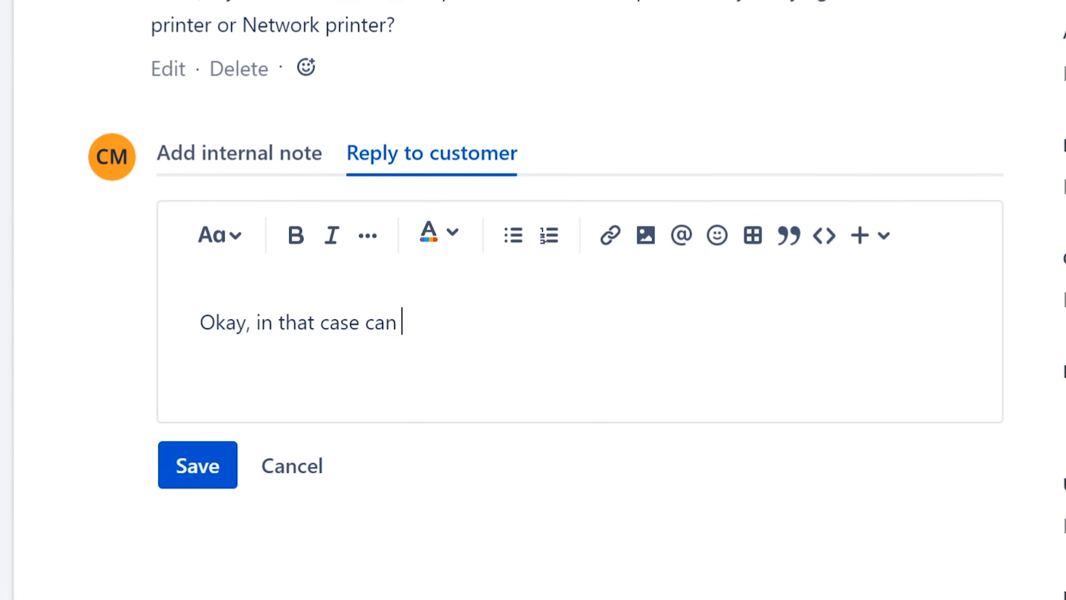
key("BackSpace")
key("BackSpace")
type("ou please send m")
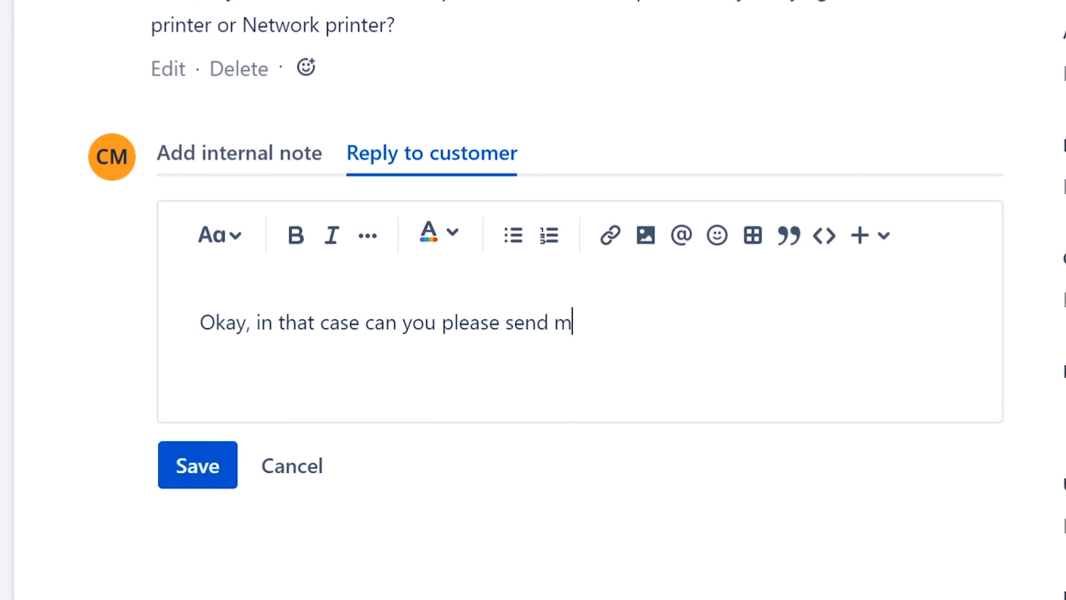
type("e the ip add")
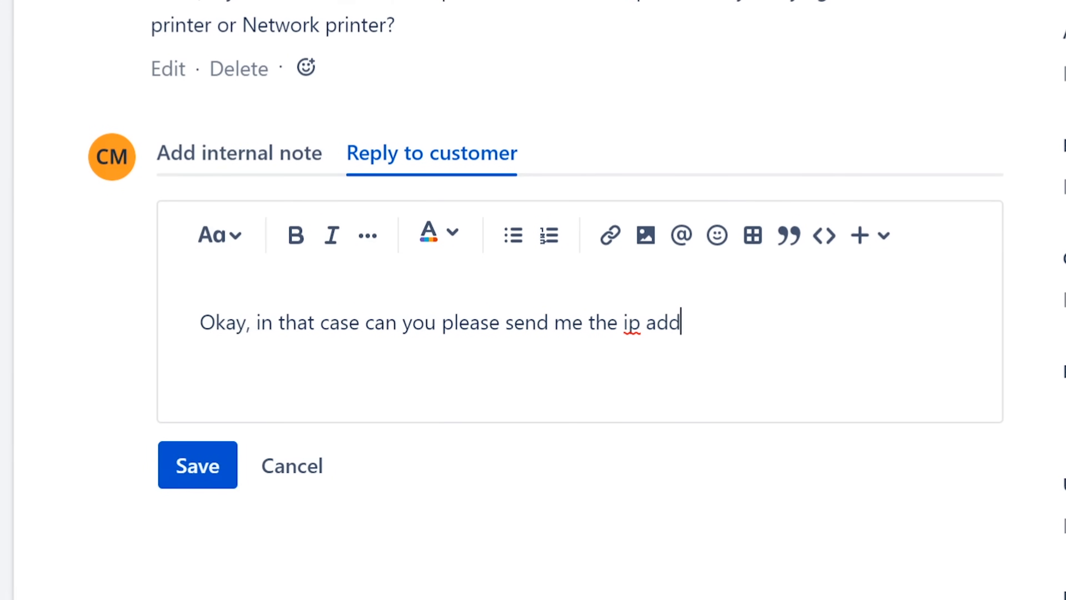
type("ress of th")
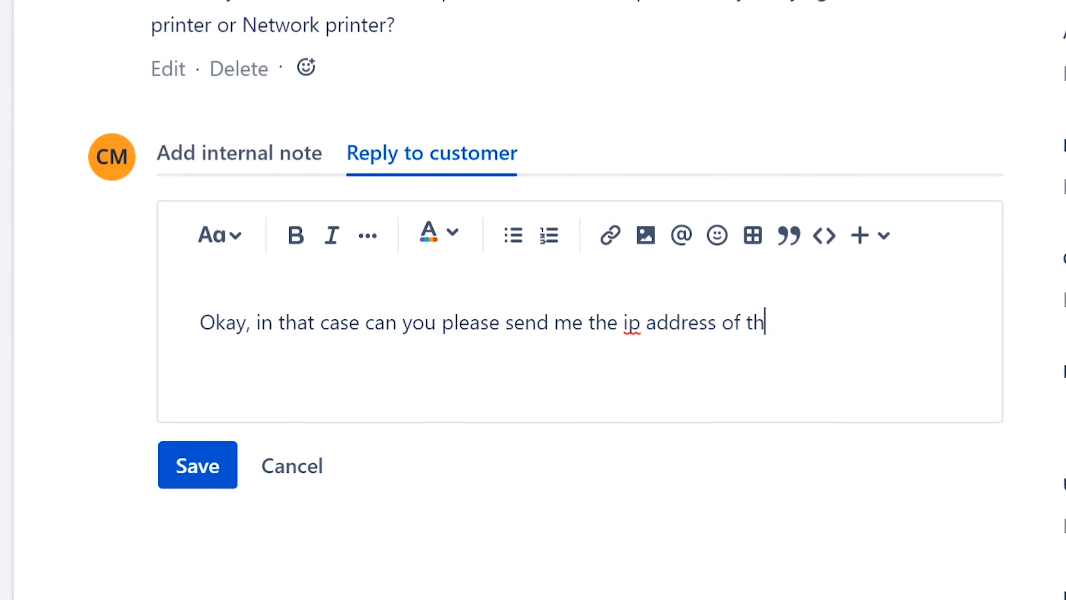
type("e printer you")
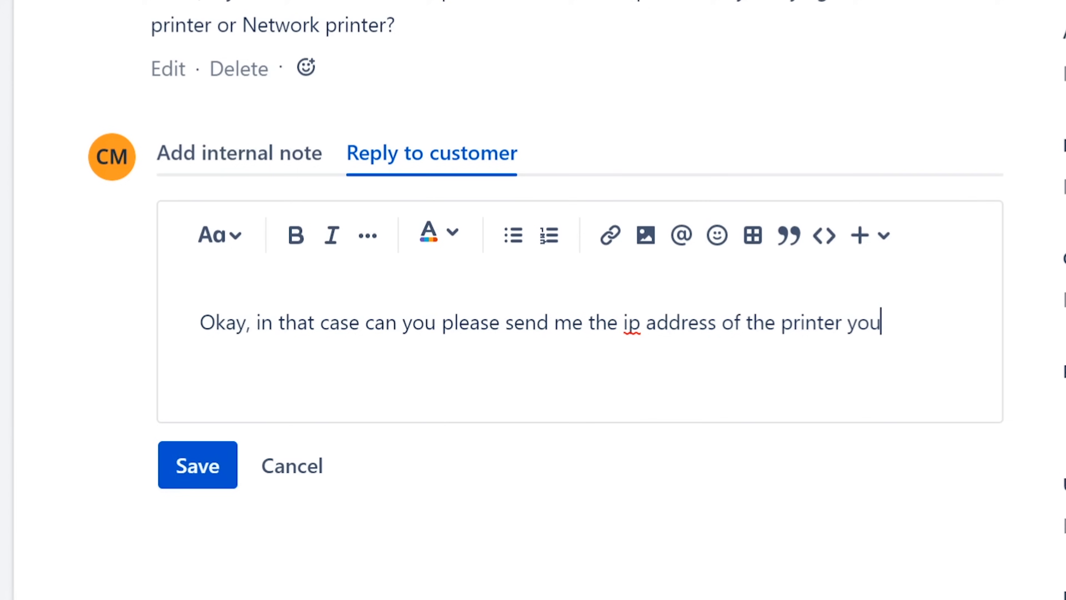
type("'re trying to add")
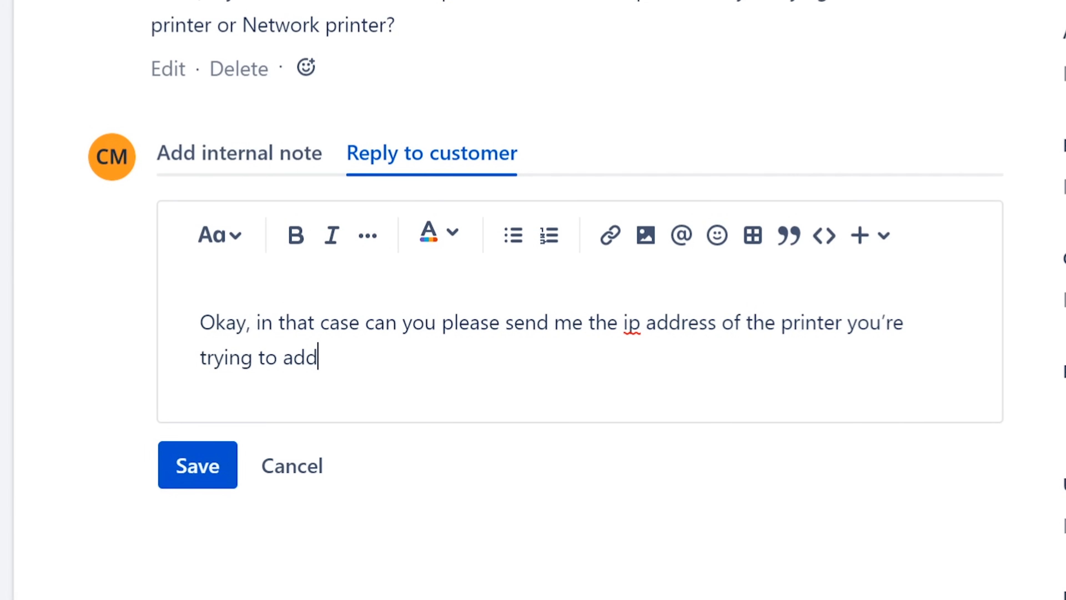
type("?")
Insert 'I can add the printer for you; however, I need your PC name to take control remotely,' and fix the spelling.
key("Up")
key("Left")
key("Left")
key("Left")
key("Left")
key("Left")
key("Left")
key("Left")
key("Left")
key("Left")
key("Left")
key("Left")
key("Left")
key("Right")
key("Right")
key("Right")
type("I can add ")
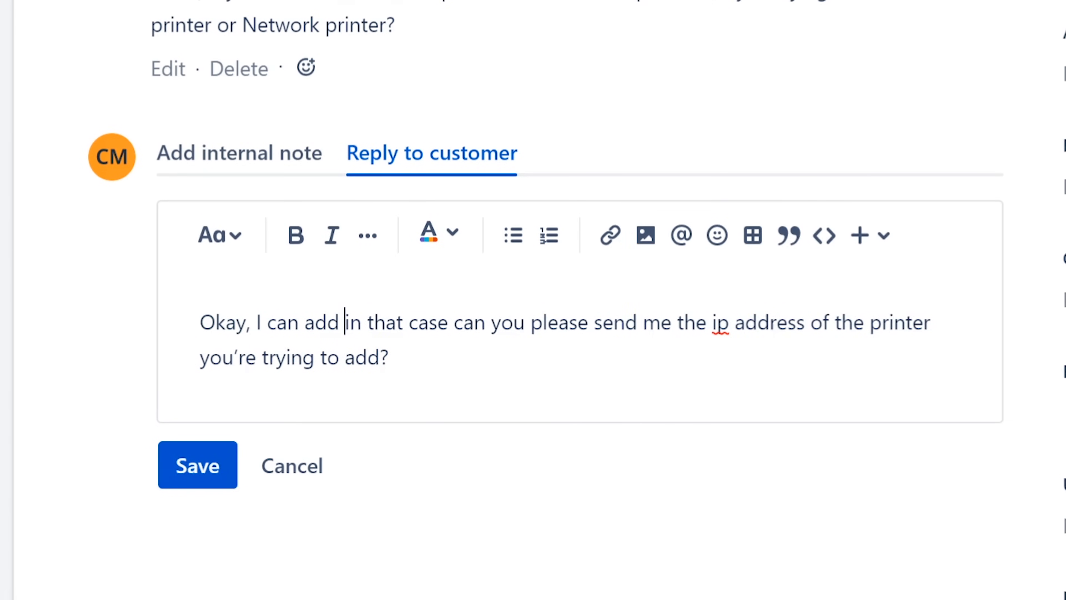
type("the printe")
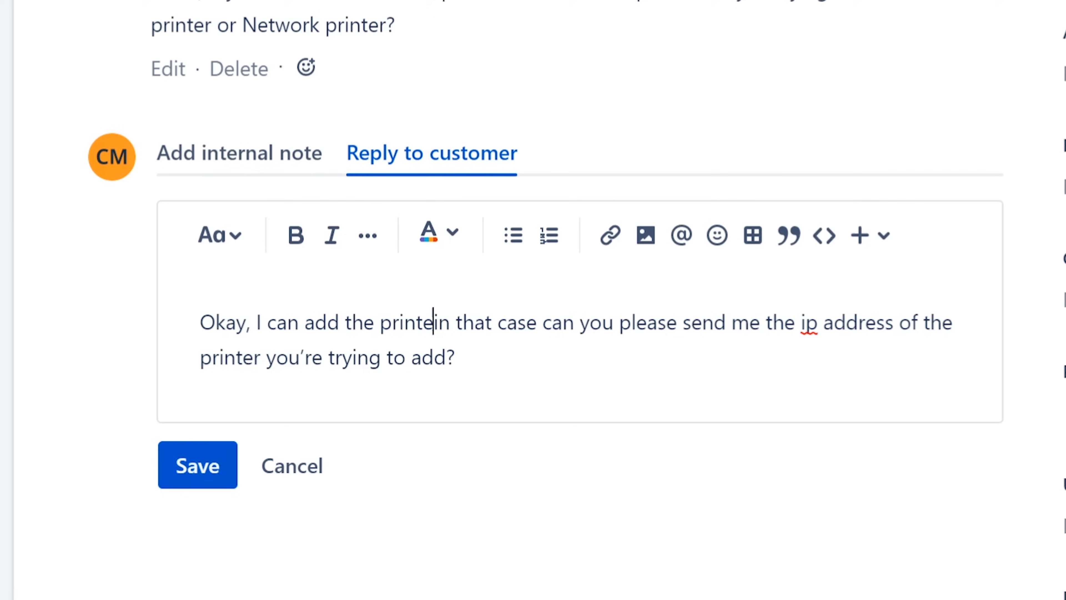
type("r for y")
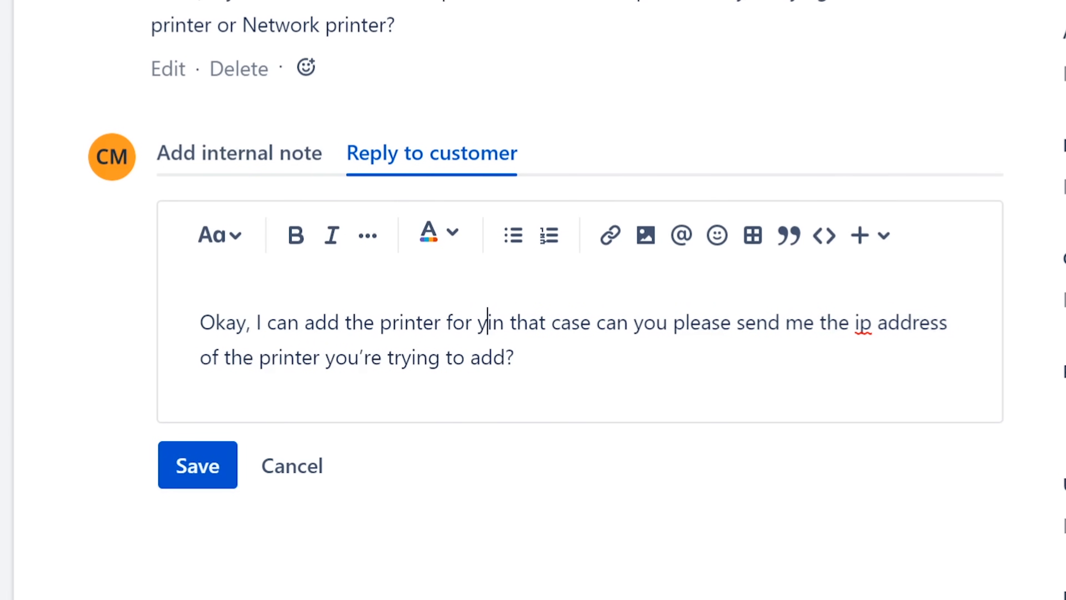
type("ou; ")
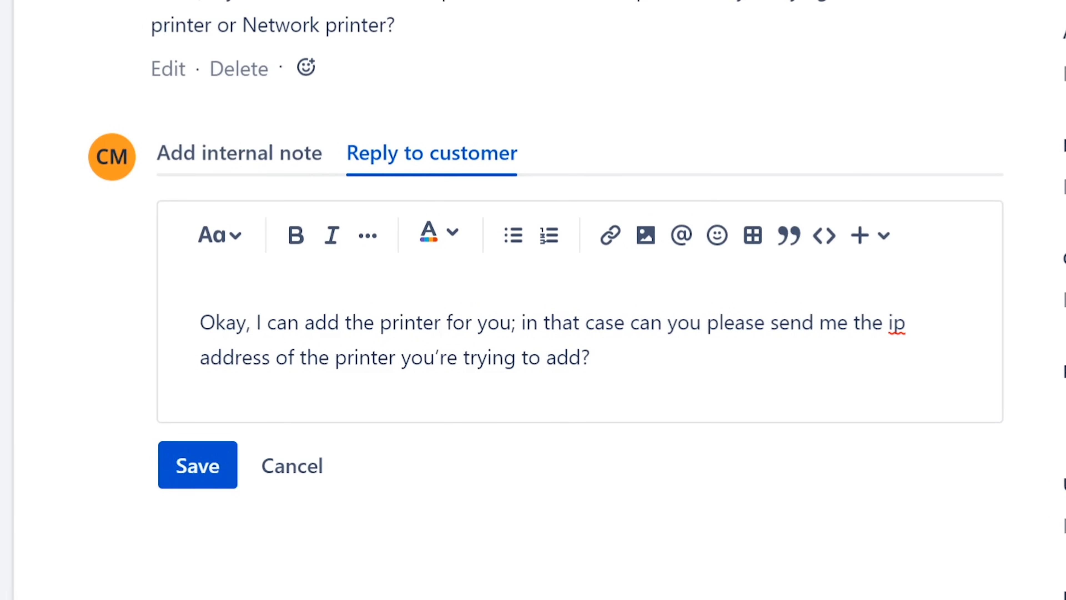
type("however")
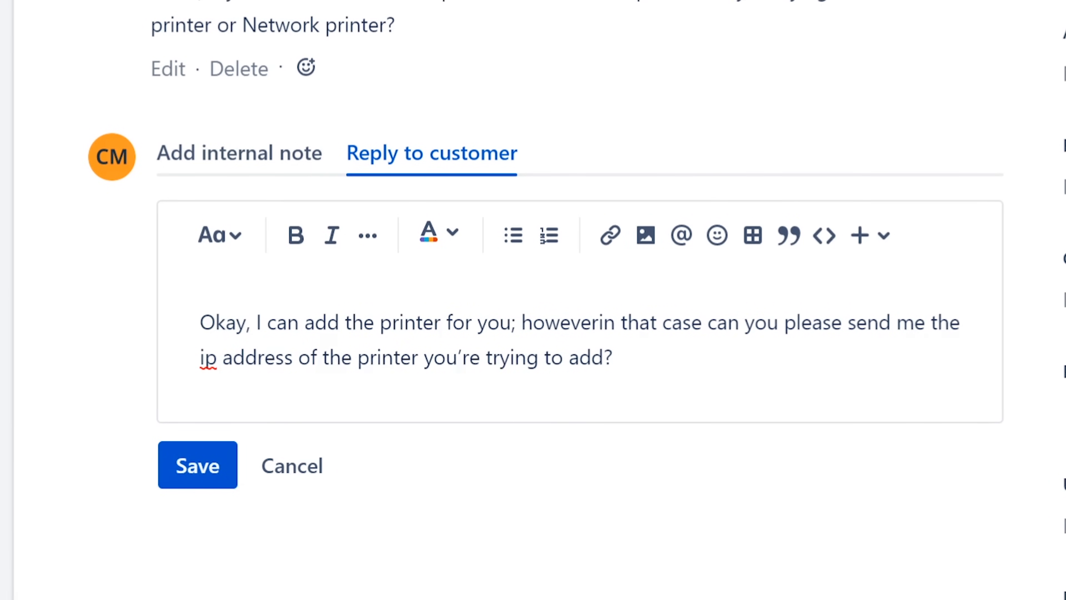
type(", I need yo")
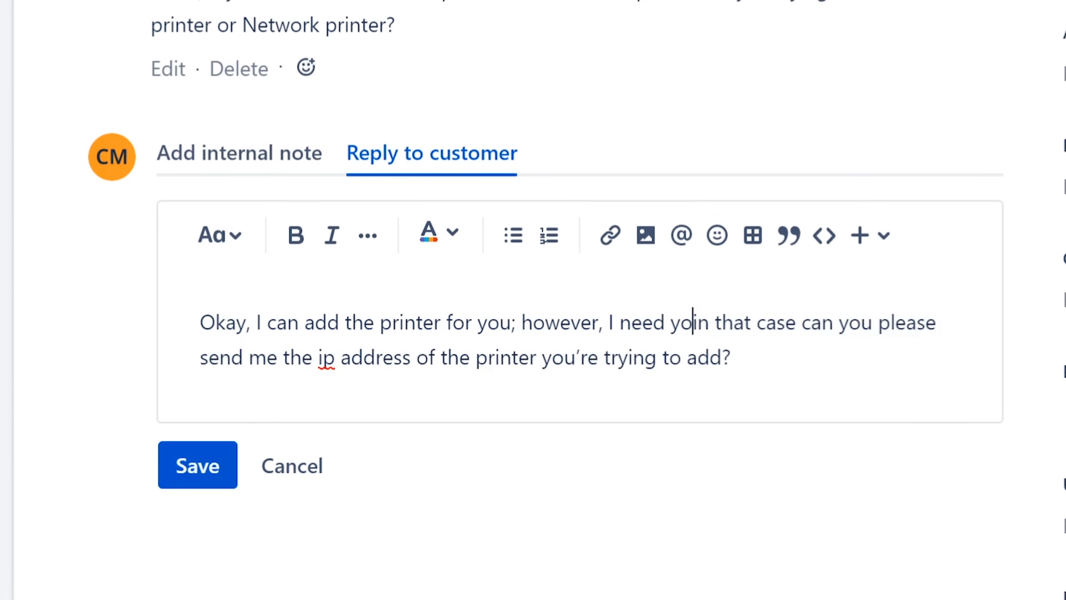
type("ur Pc")
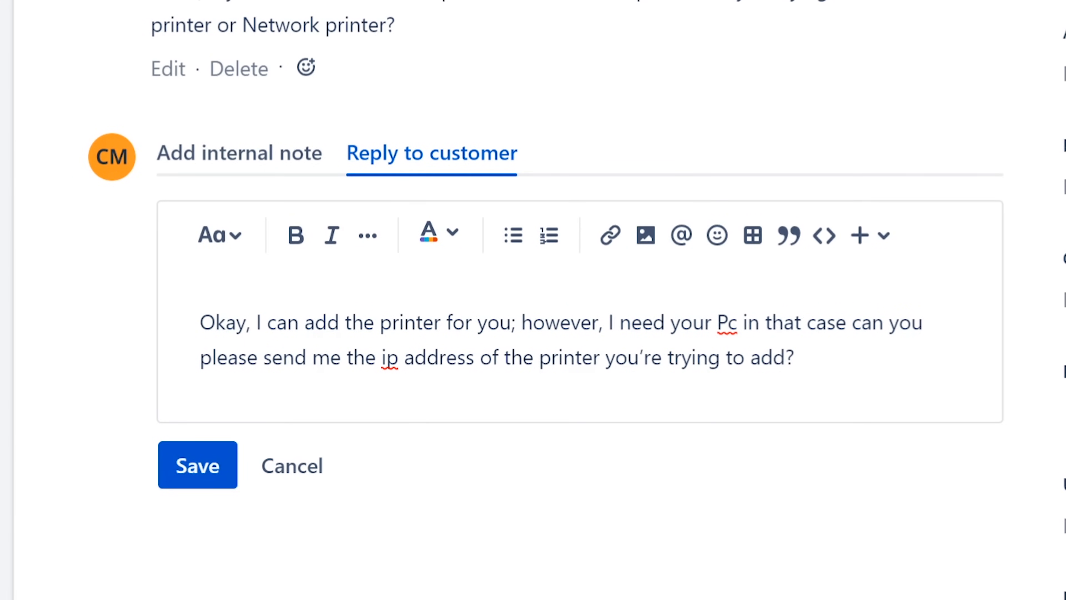
key("BackSpace")
key("BackSpace")
type("C name")
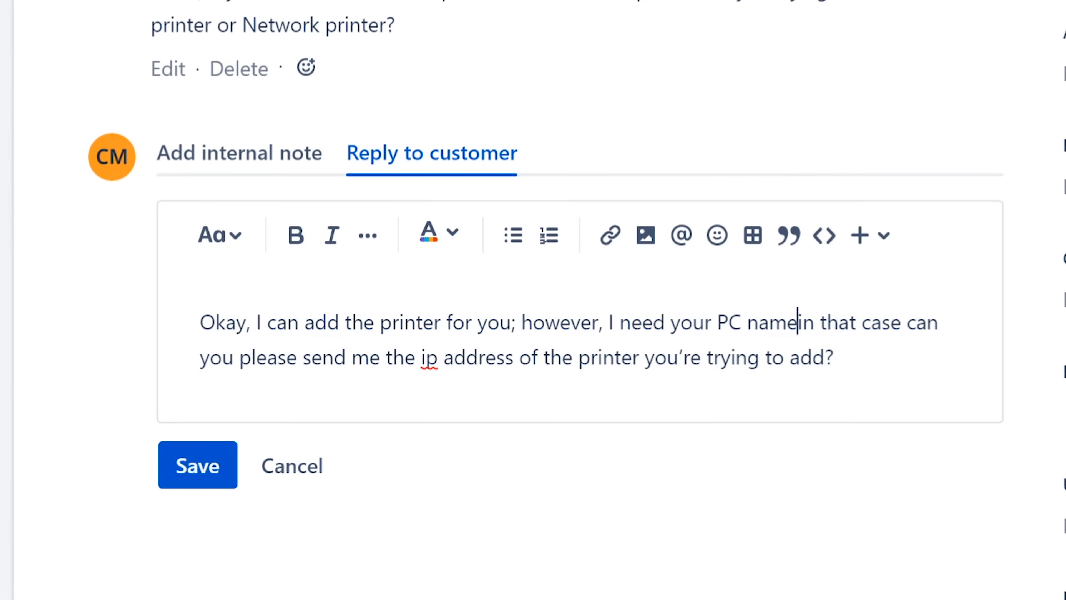
type(" to")
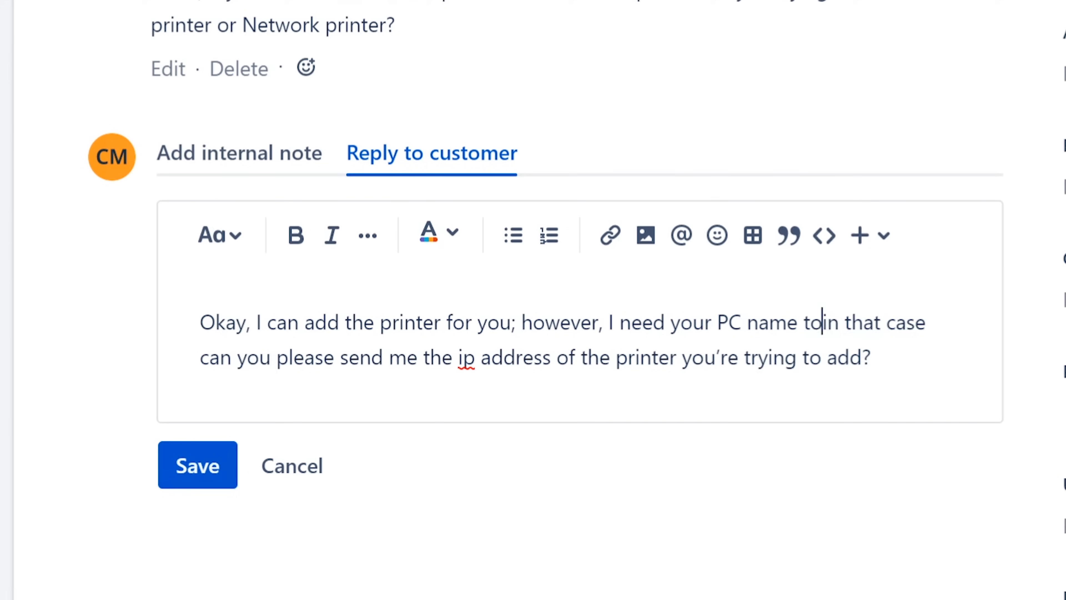
type(" take contro")
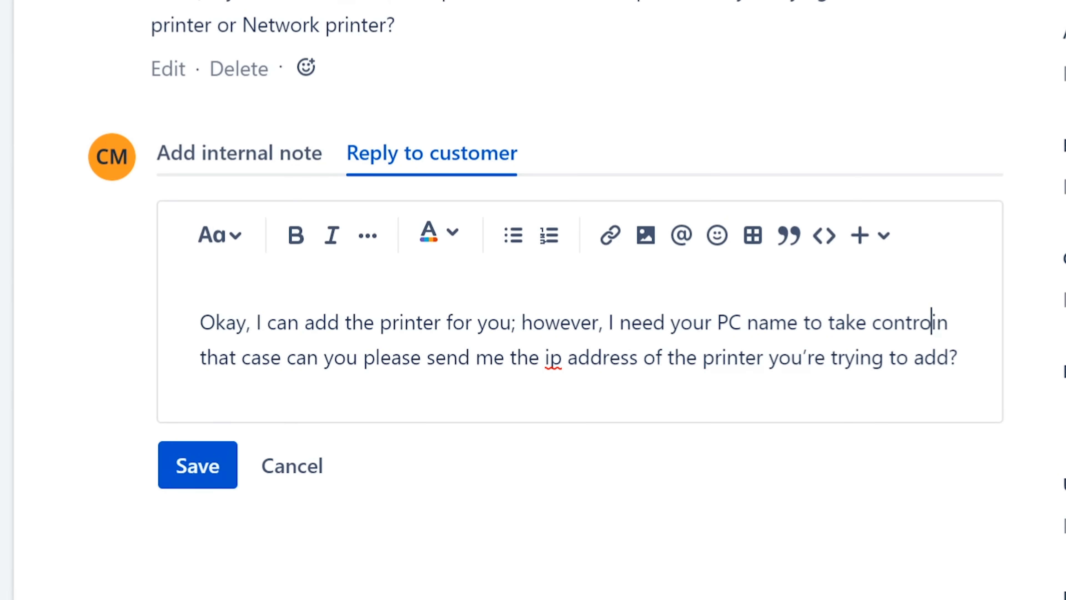
type("l remotly")
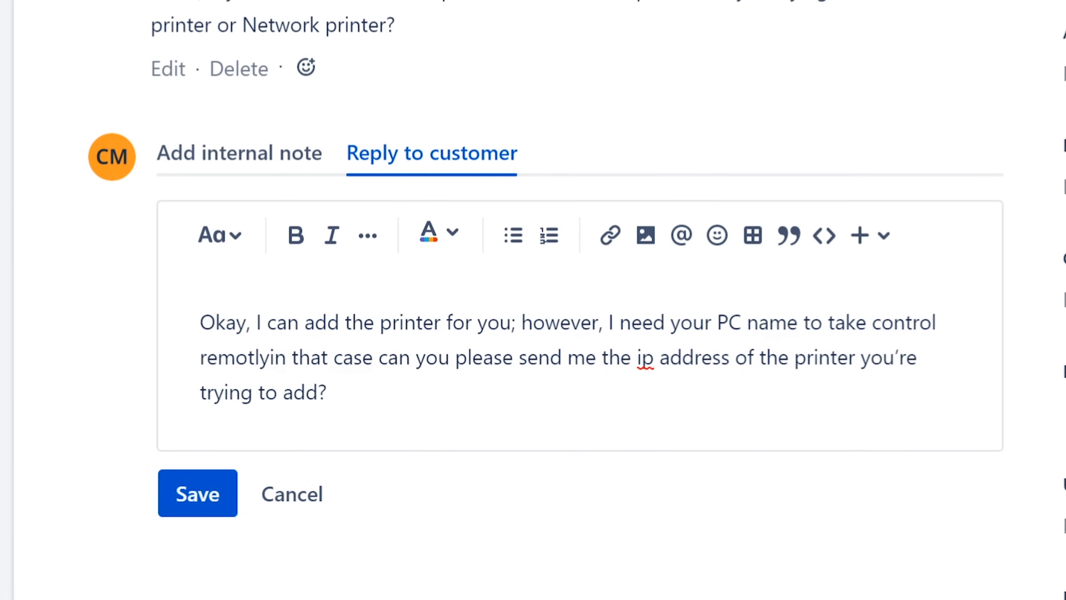
type(",")
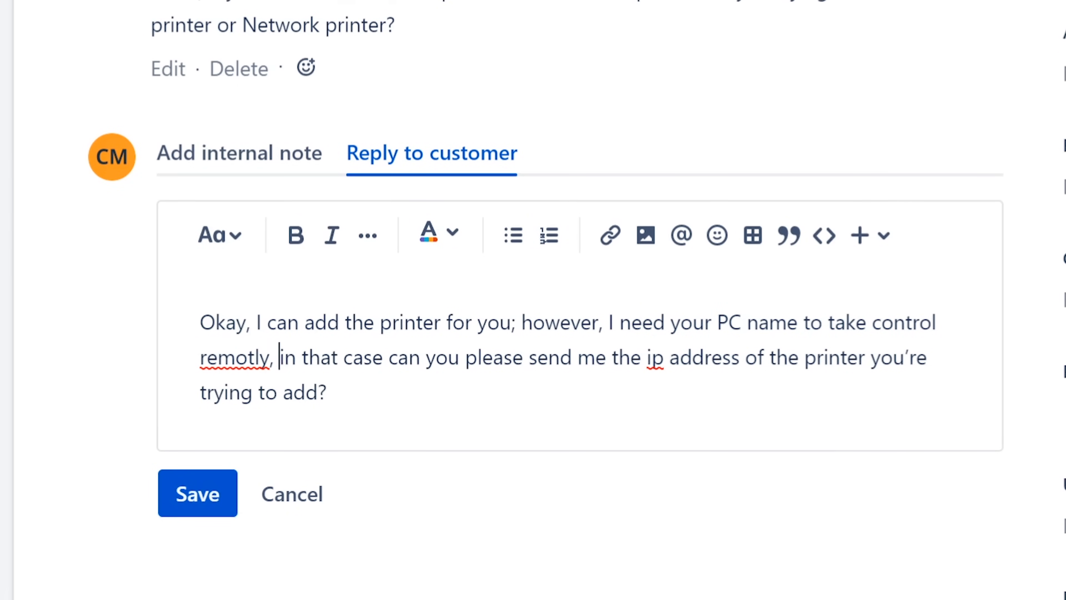
double_click(233, 356)
right_click(245, 366)
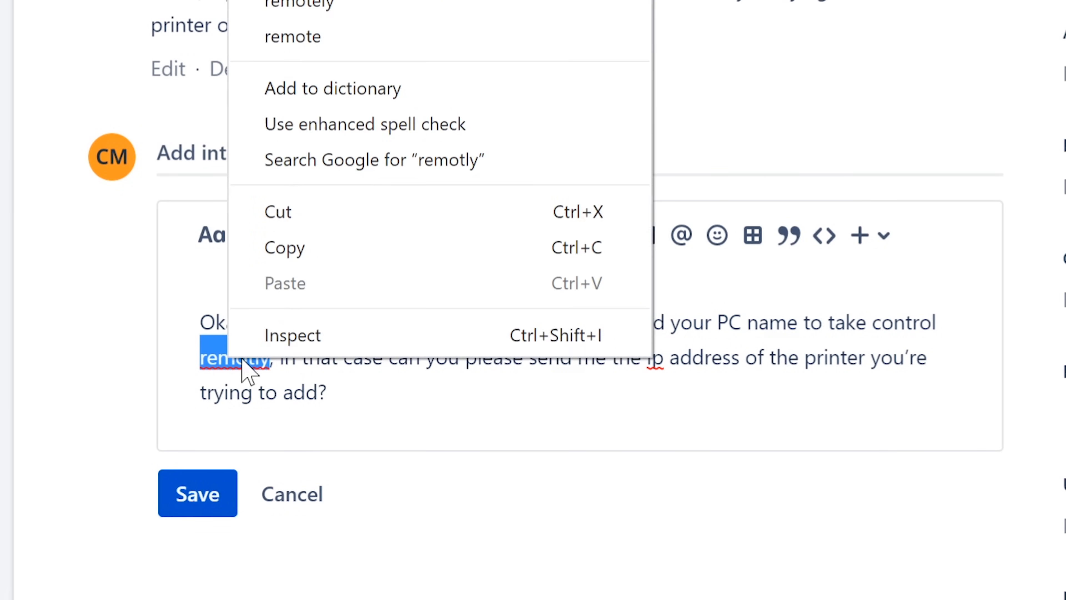
left_click(372, 4)
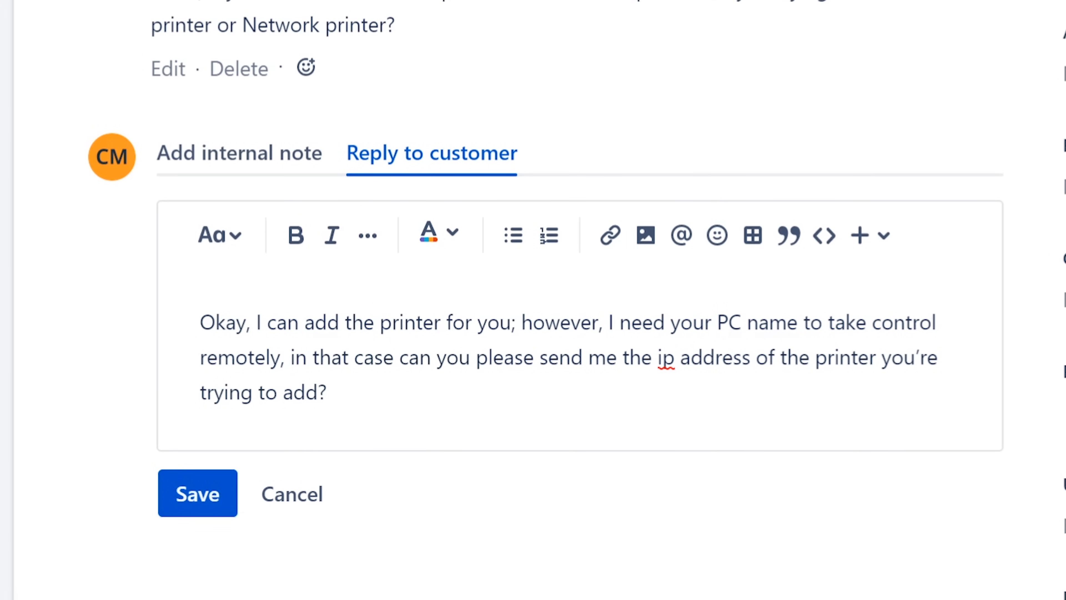
Replace 'in that case' with 'and' and review the reply's opening.
left_click_drag(319, 358, 280, 357)
type("and")
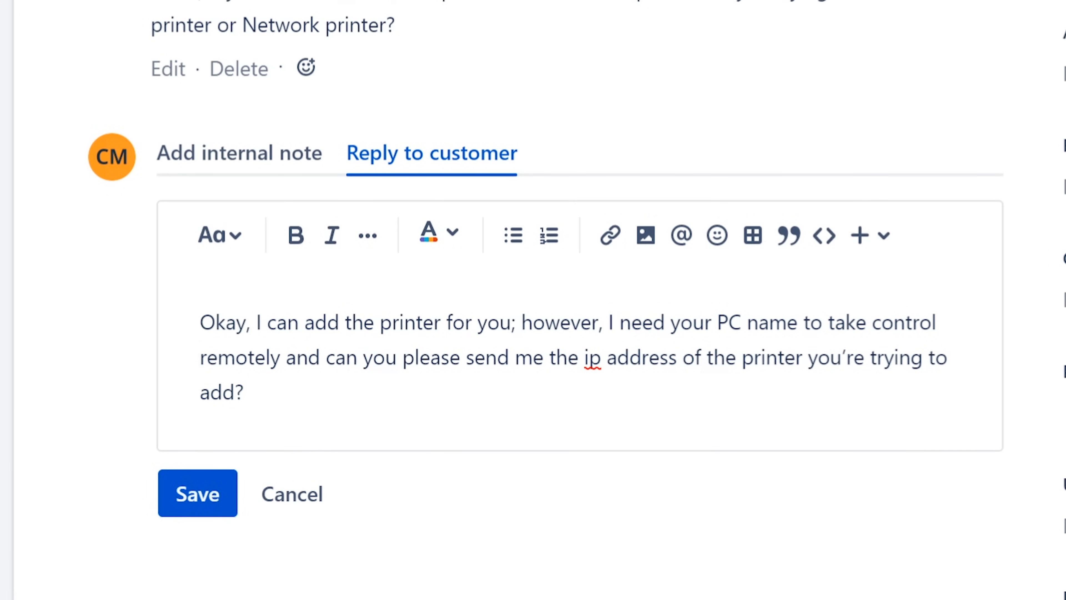
left_click(608, 322)
left_click_drag(200, 322, 249, 392)
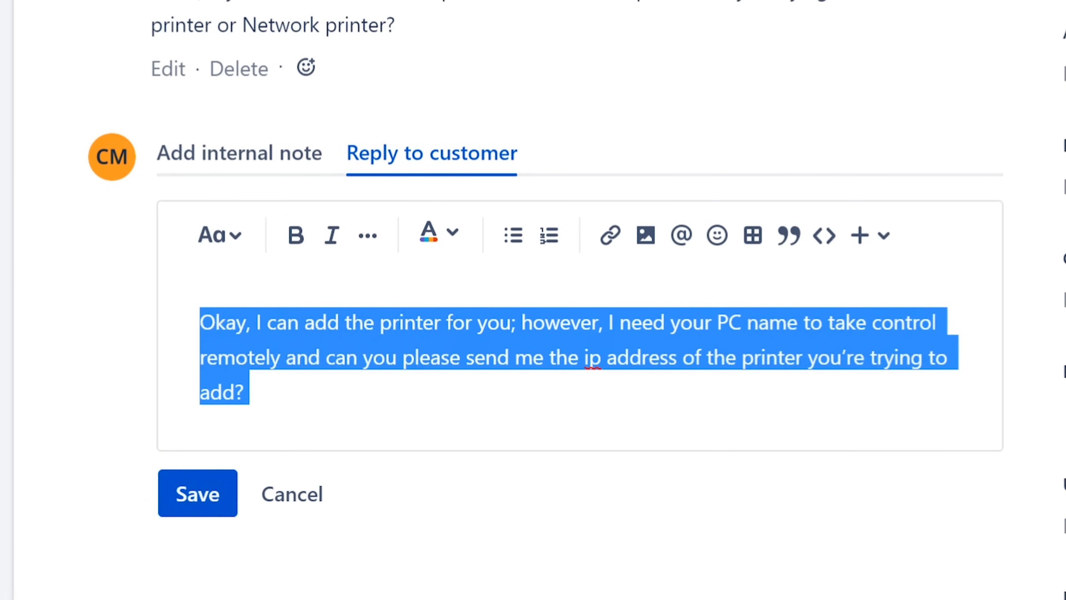
left_click(498, 357)
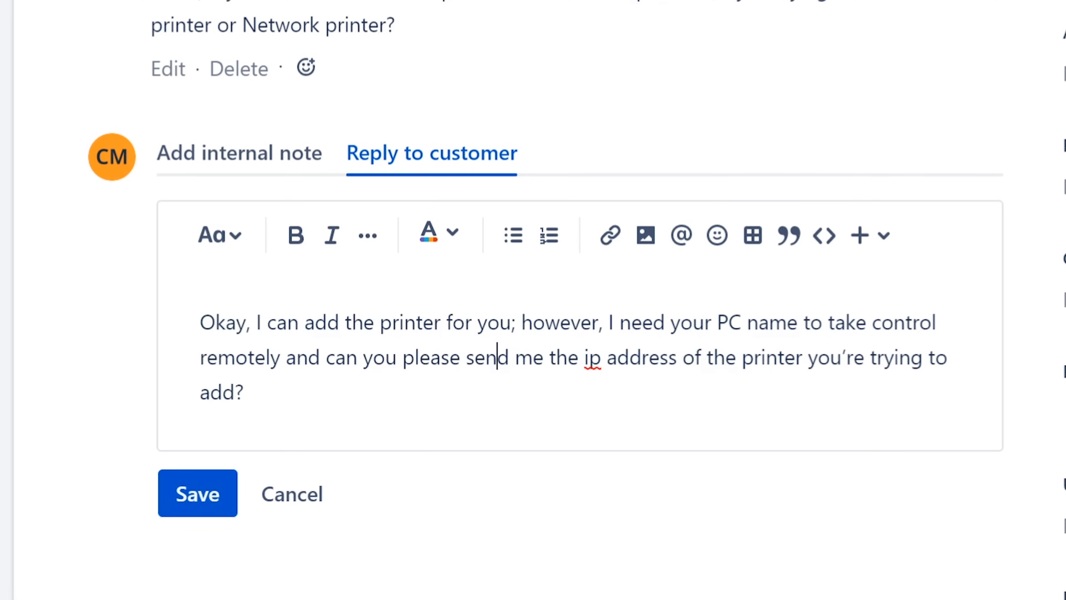
Add 'of your PC' after 'take control' and review the printer IP address request.
left_click(942, 322)
type("of your")
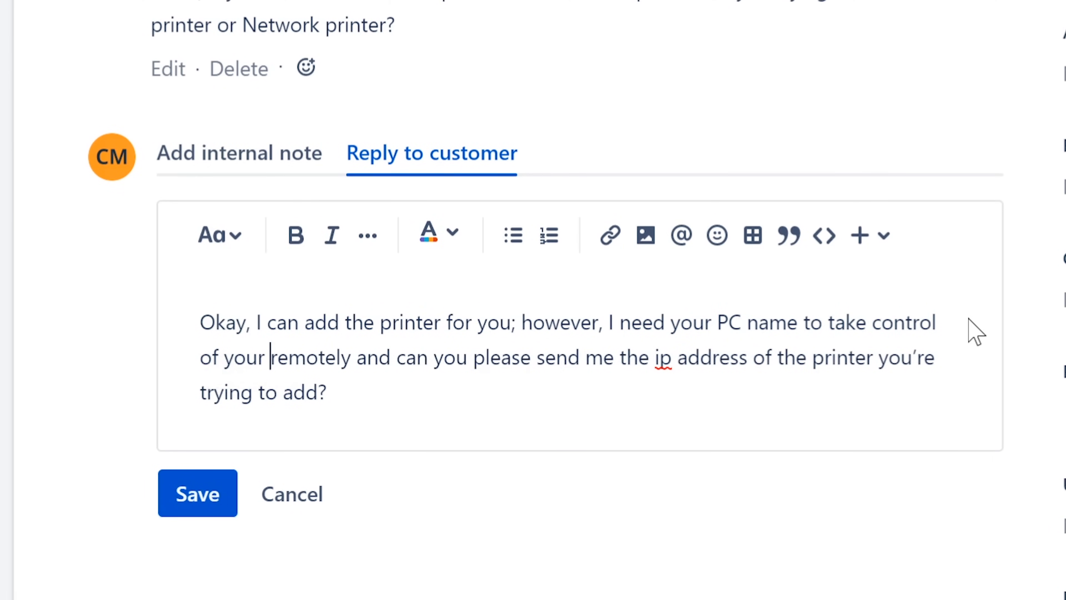
type(" Pc")
key("BackSpace")
type("C")
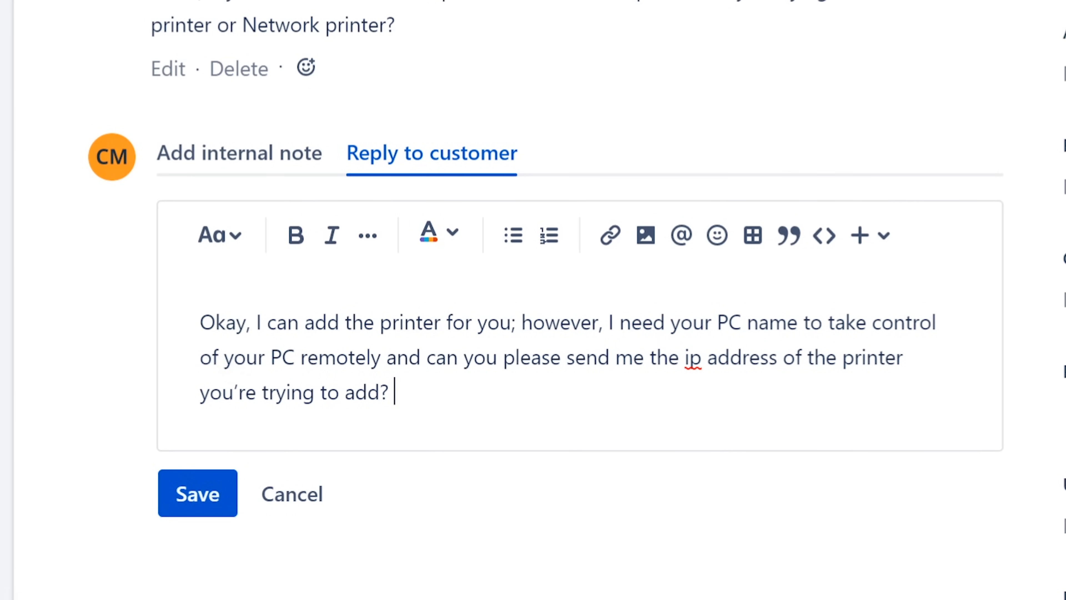
left_click(295, 356)
key("Right")
left_click(520, 357)
left_click_drag(657, 357, 394, 392)
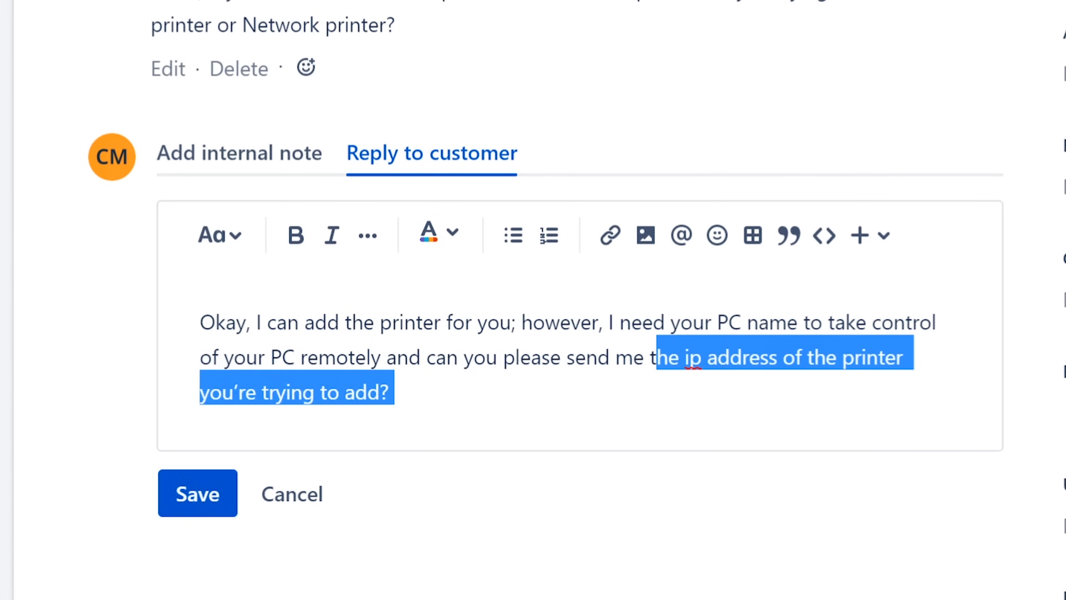
left_click(394, 392)
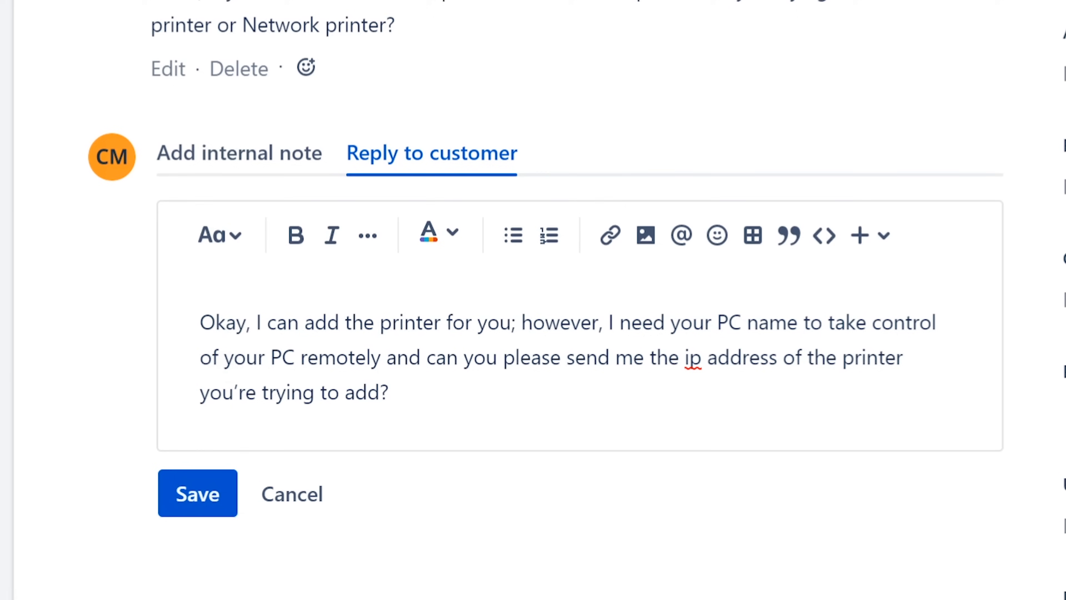
left_click(866, 322)
left_click(656, 357)
left_click(394, 392)
Save the ISD-26 customer reply and search Windows for 'devices'.
left_click(191, 498)
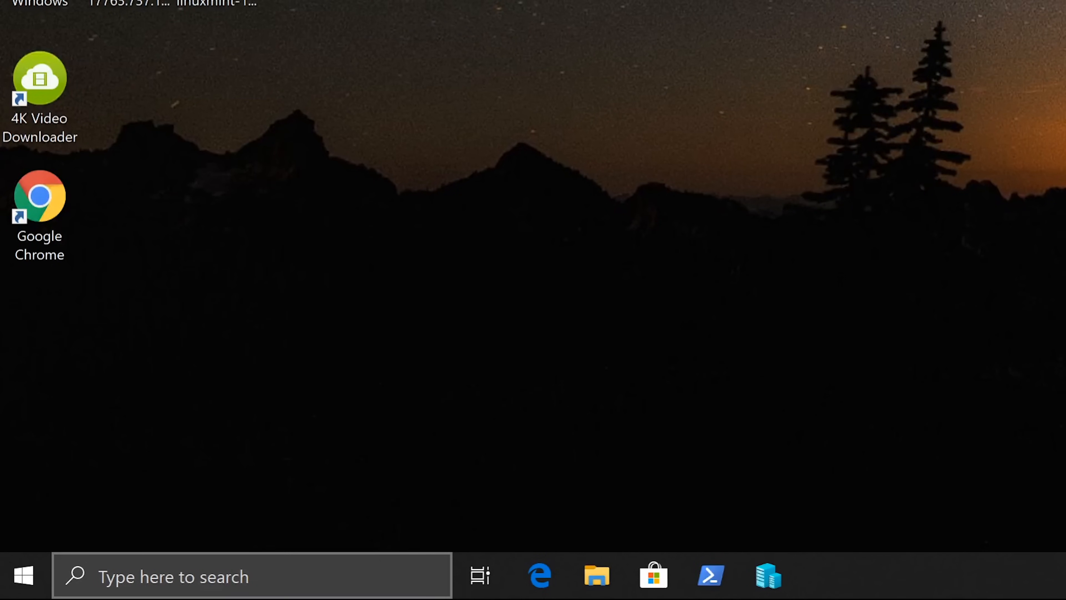
left_click(251, 576)
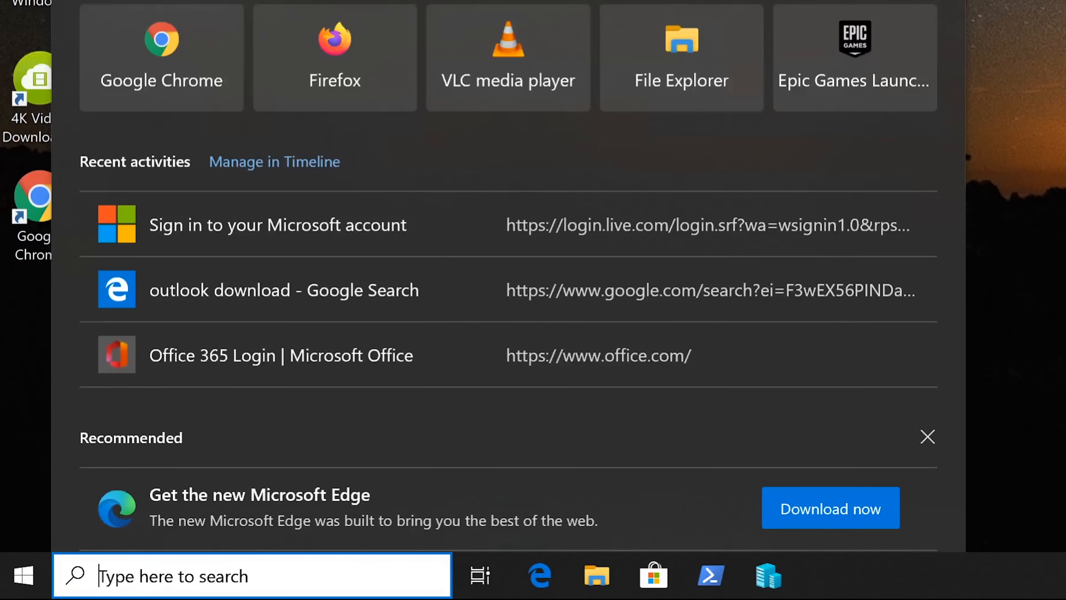
type("de")
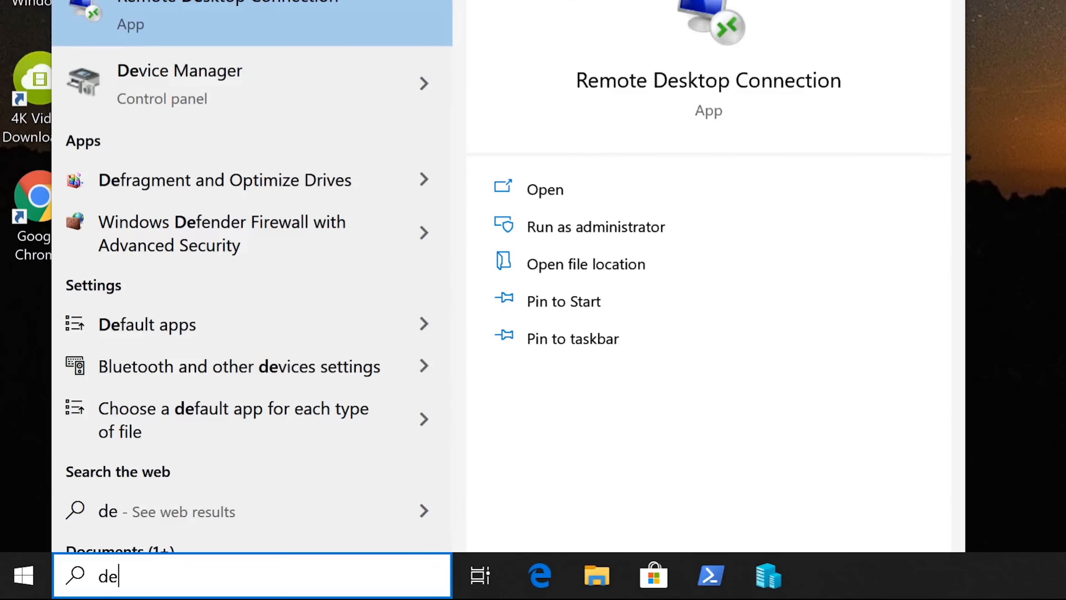
key("BackSpace")
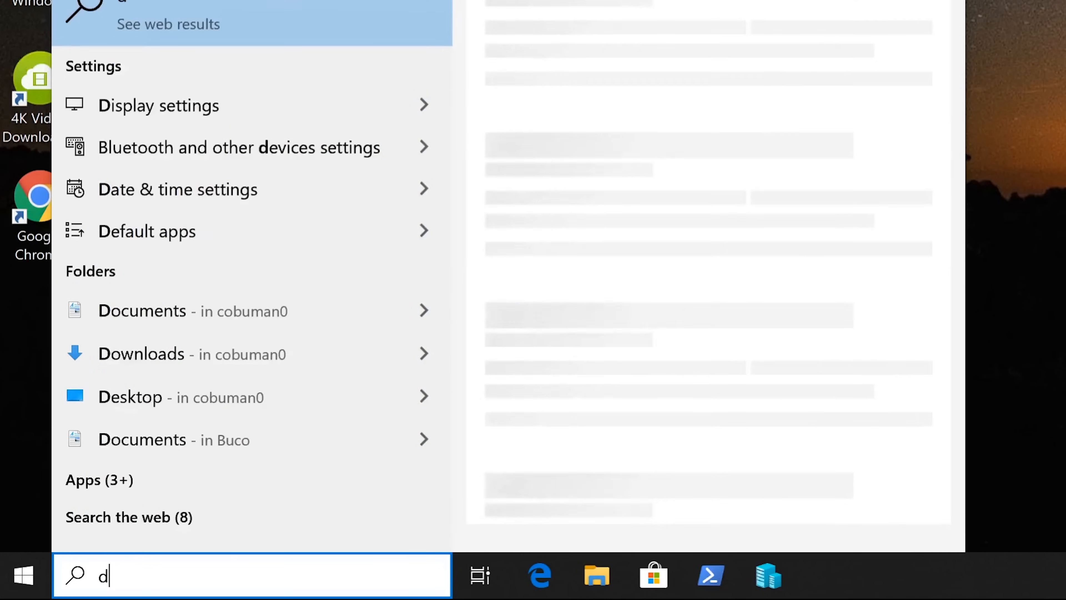
type("evices")
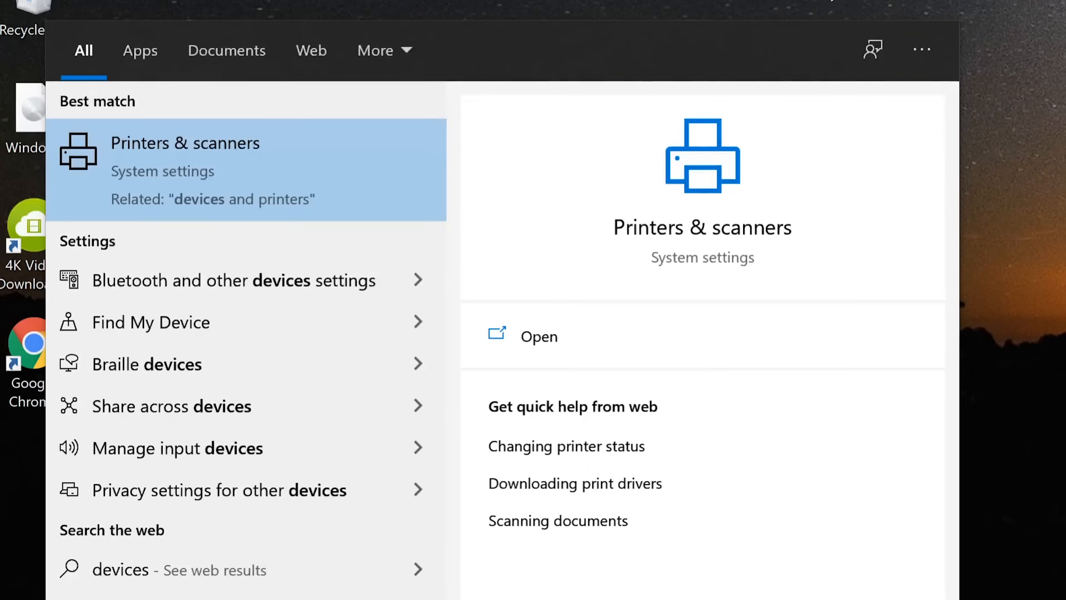
In Printers & scanners, try adding an unlisted printer, then close the Add Printer dialog and reopen search.
left_click(192, 162)
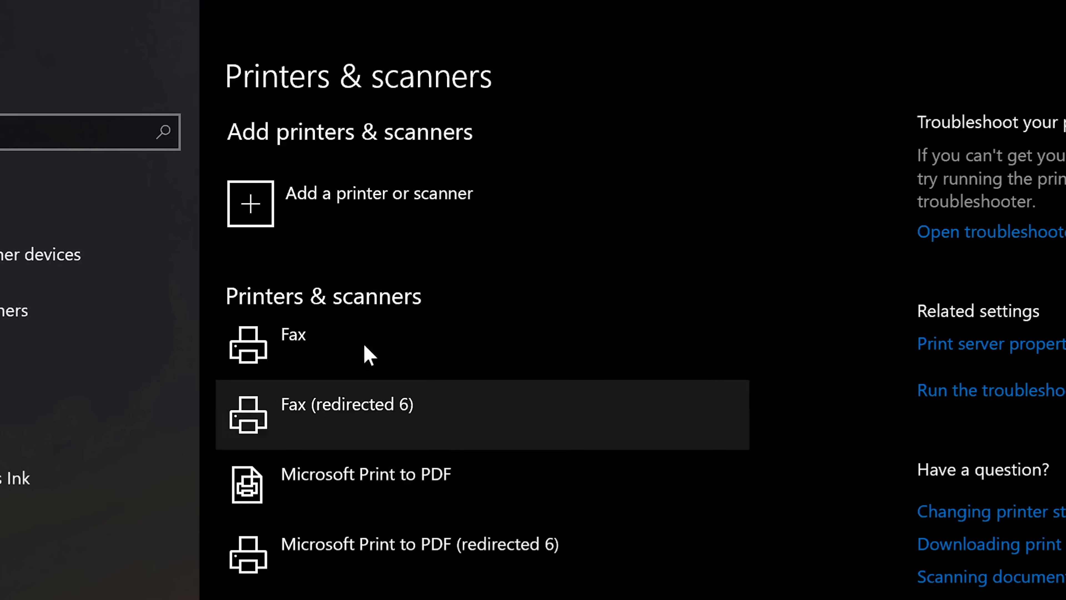
left_click(363, 195)
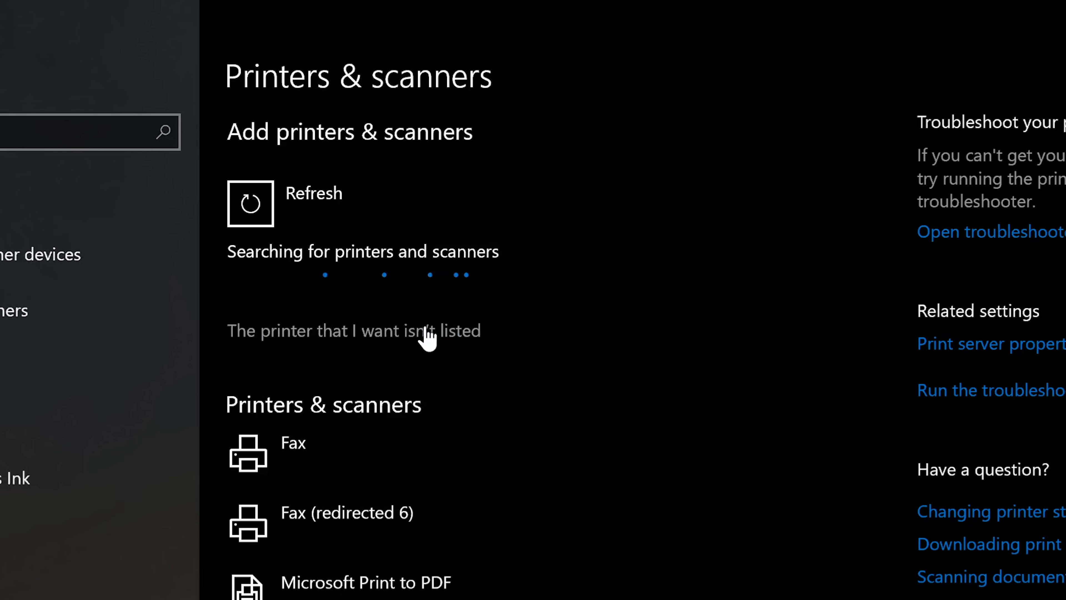
left_click(356, 335)
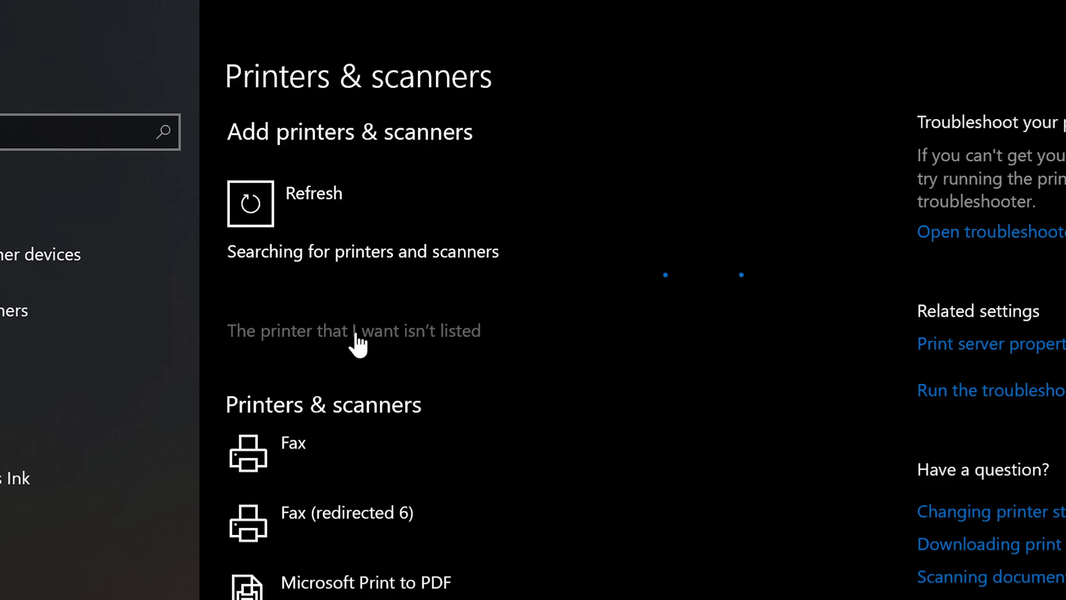
left_click_drag(497, 282, 558, 151)
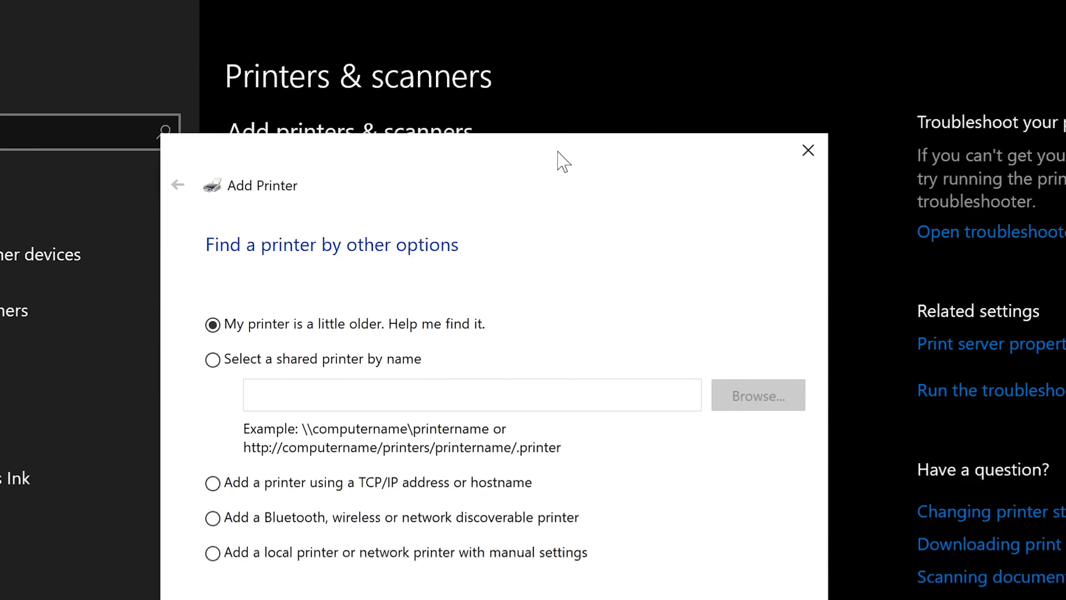
key("Escape")
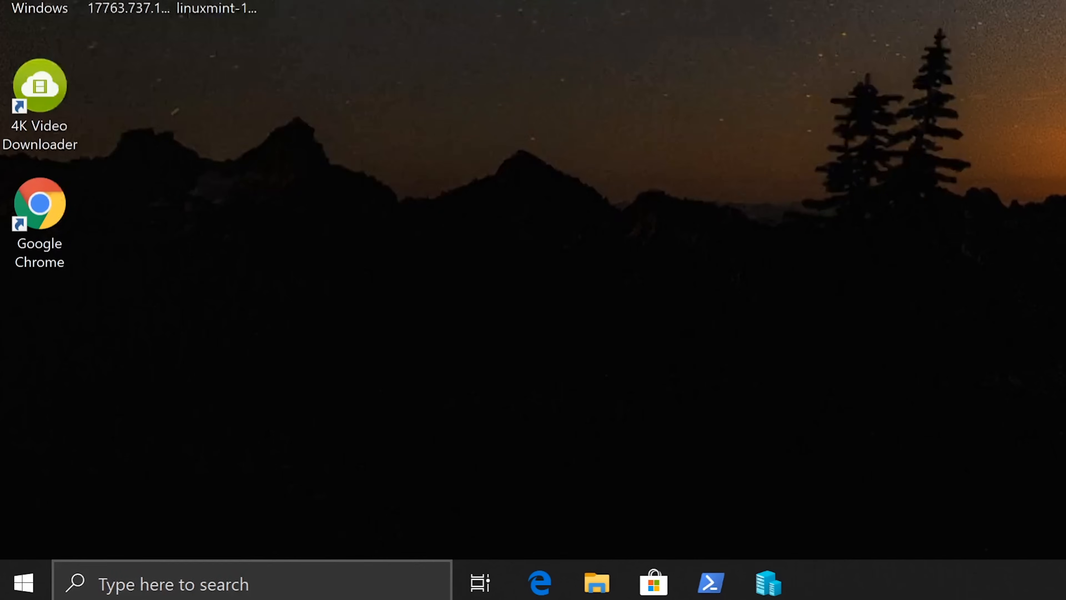
key("super+s")
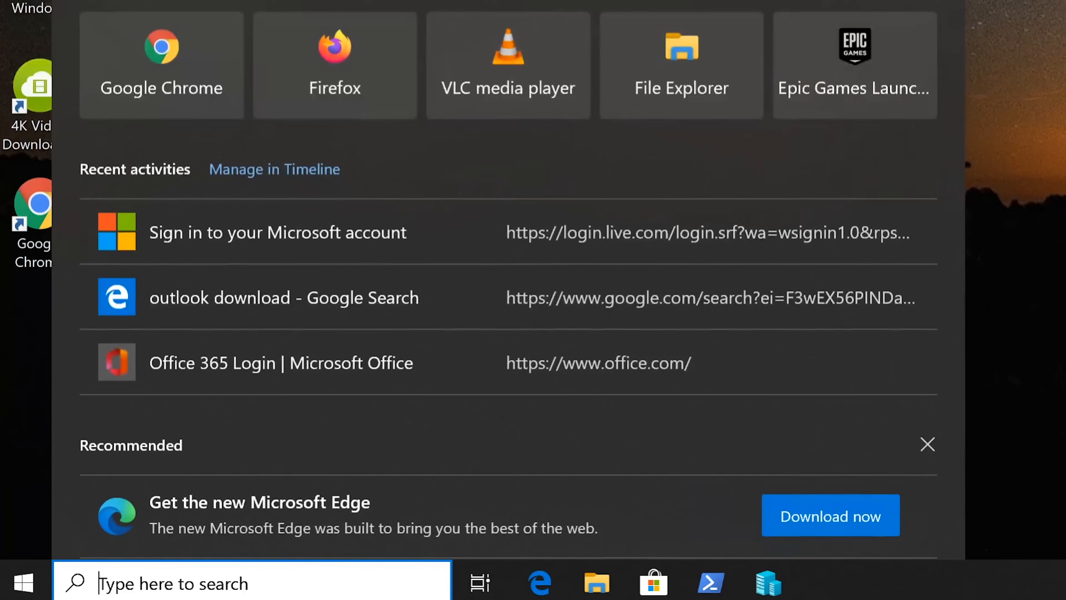
Open Control Panel's Devices and Printers, look over the listed devices, and start Add a printer.
type("conto")
key("Return")
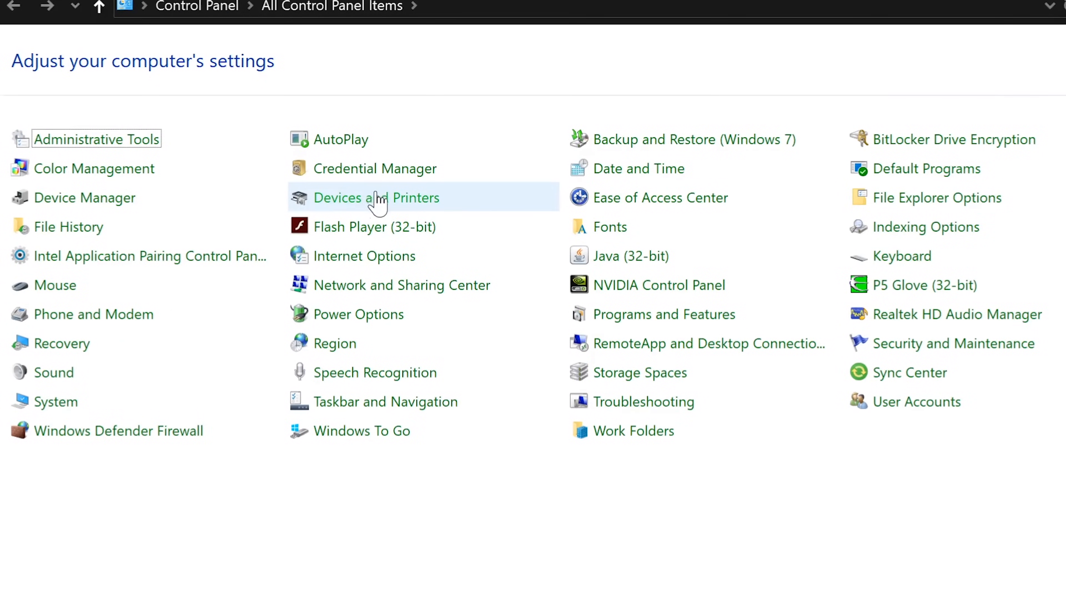
left_click(369, 204)
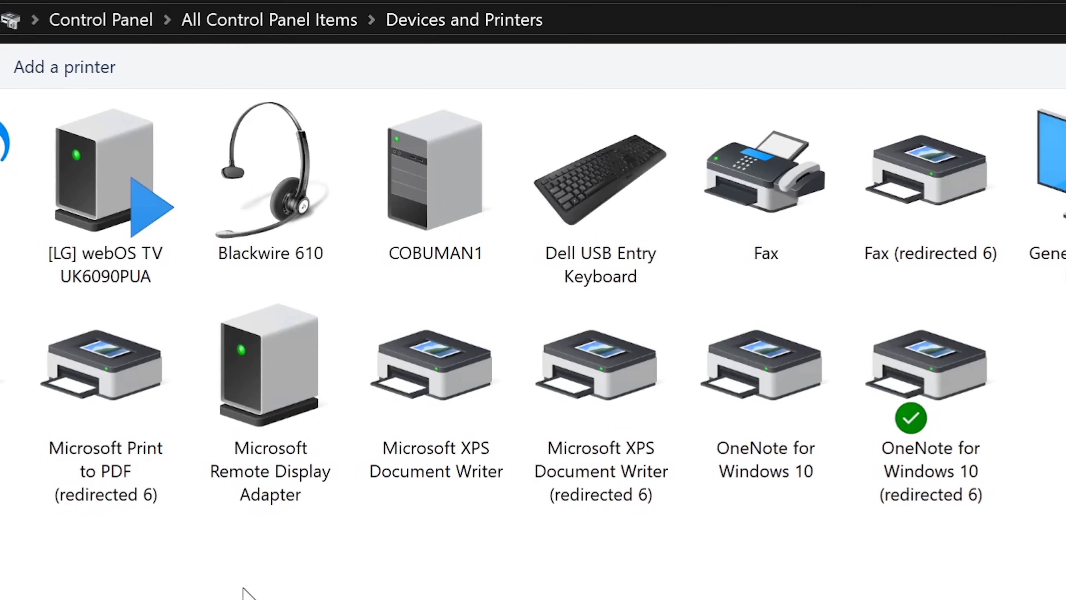
left_click_drag(7, 570, 1065, 142)
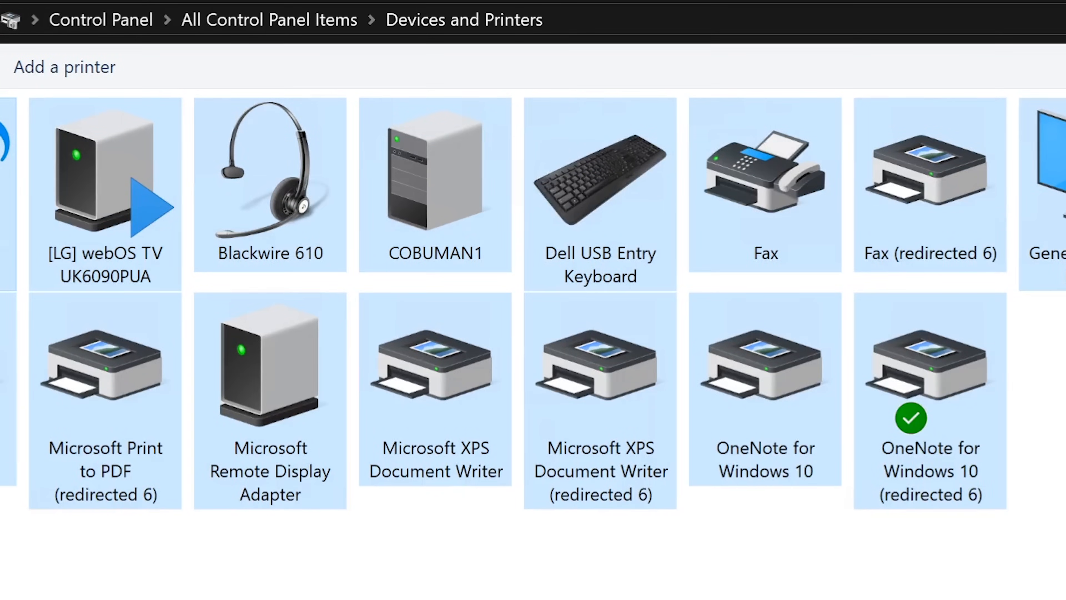
left_click(1065, 142)
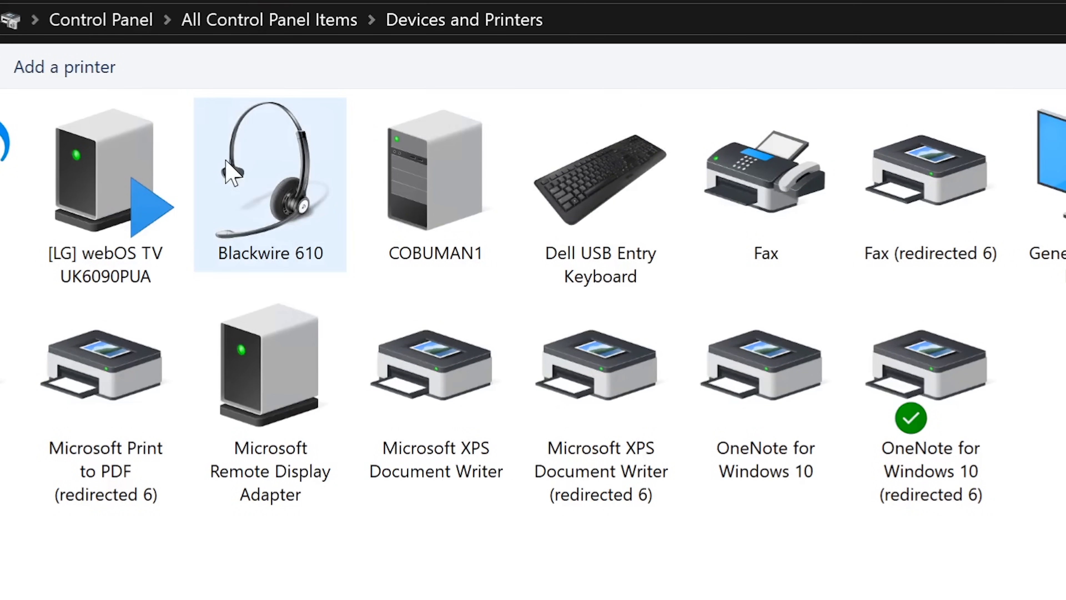
left_click(242, 156)
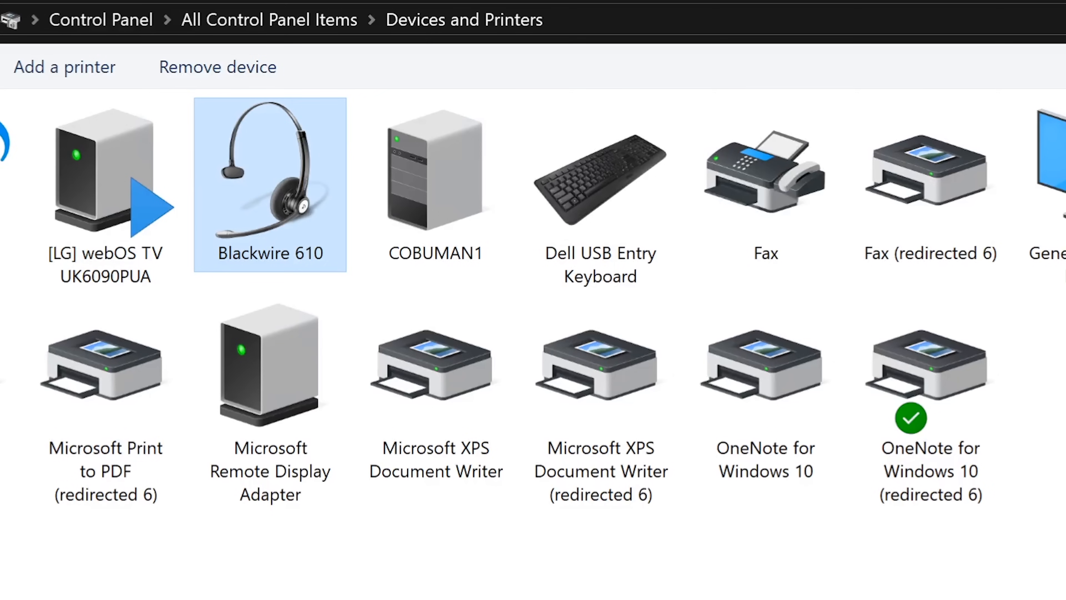
left_click(671, 592)
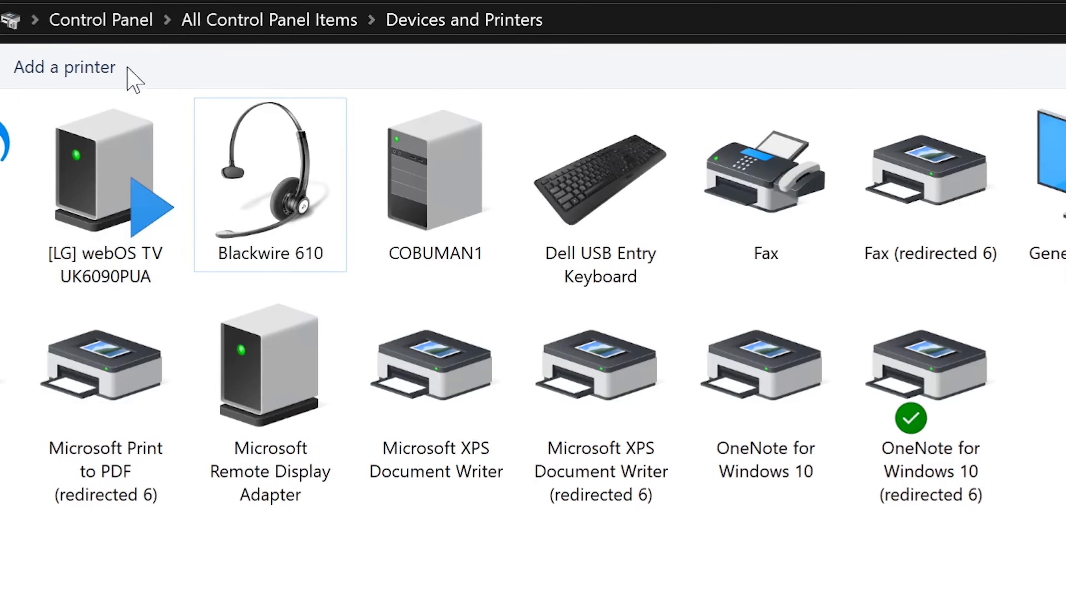
left_click(71, 68)
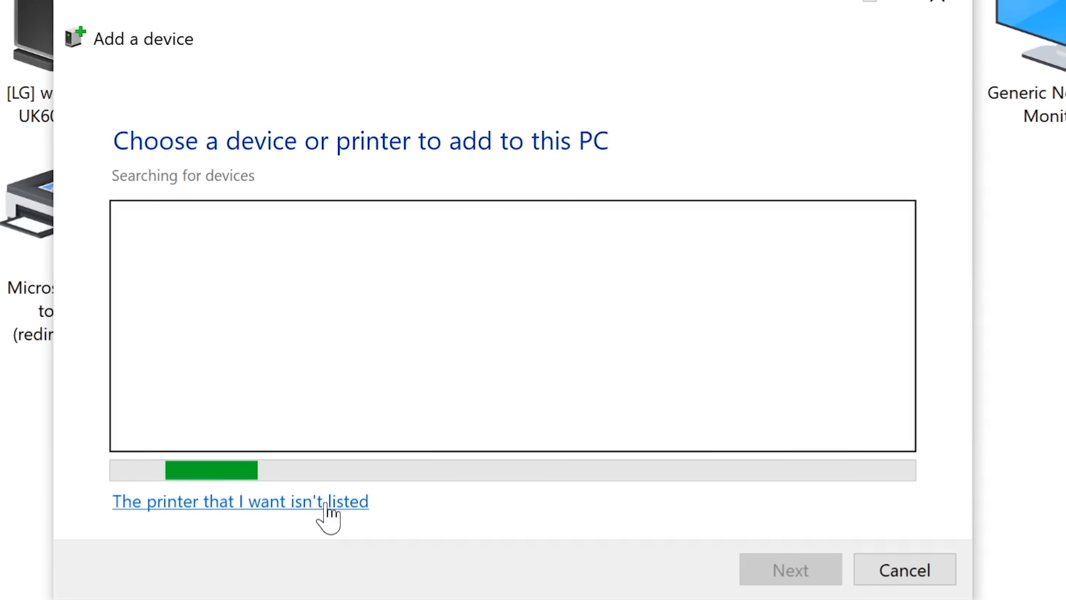
Choose 'The printer that I want isn't listed', then 'Add a printer using a TCP/IP address or hostname', and continue.
left_click(287, 502)
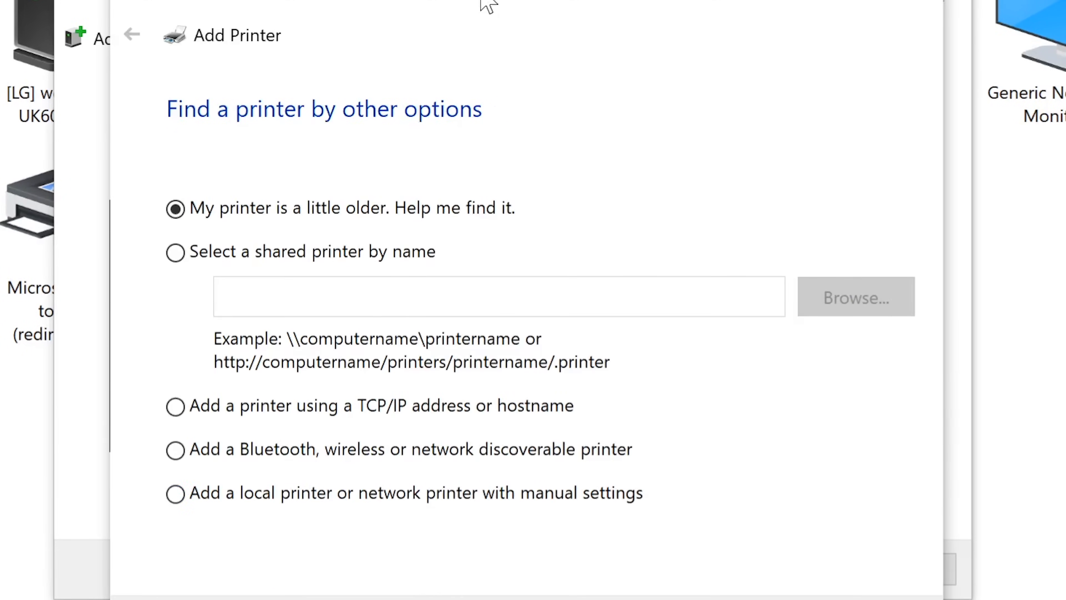
left_click_drag(481, 0, 494, 0)
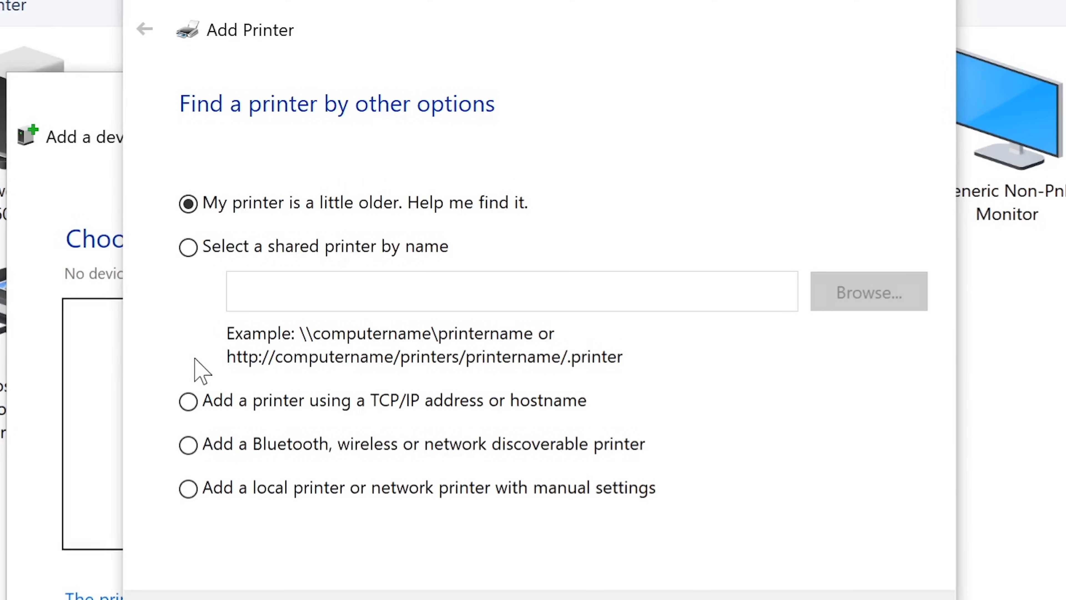
left_click(338, 490)
left_click(248, 406)
key("Return")
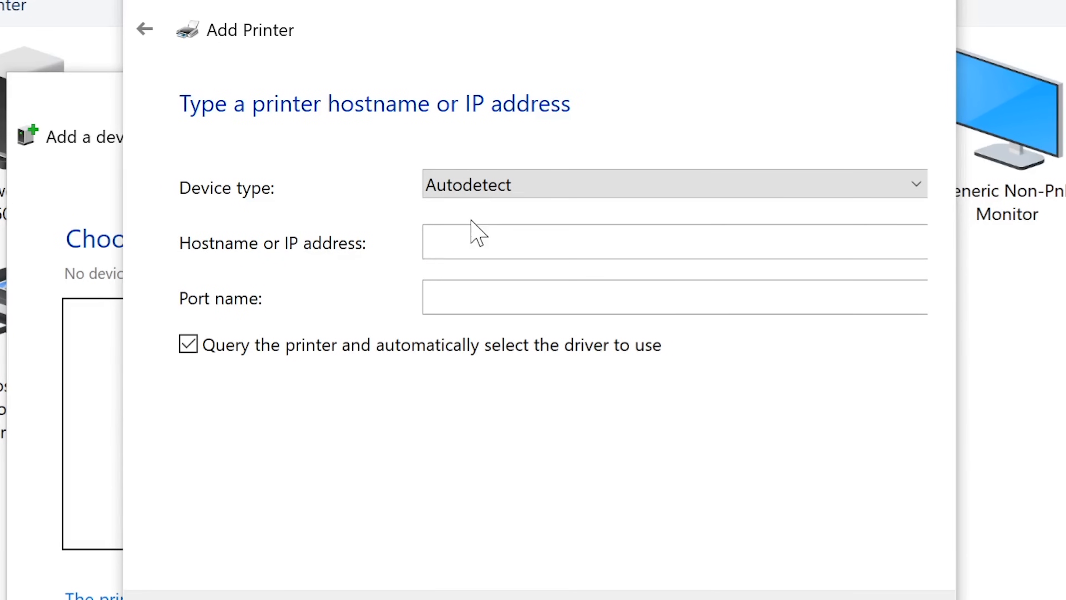
Enter 192.168.2.1 as the printer's hostname or IP address and proceed to contact it.
left_click(473, 235)
type("192")
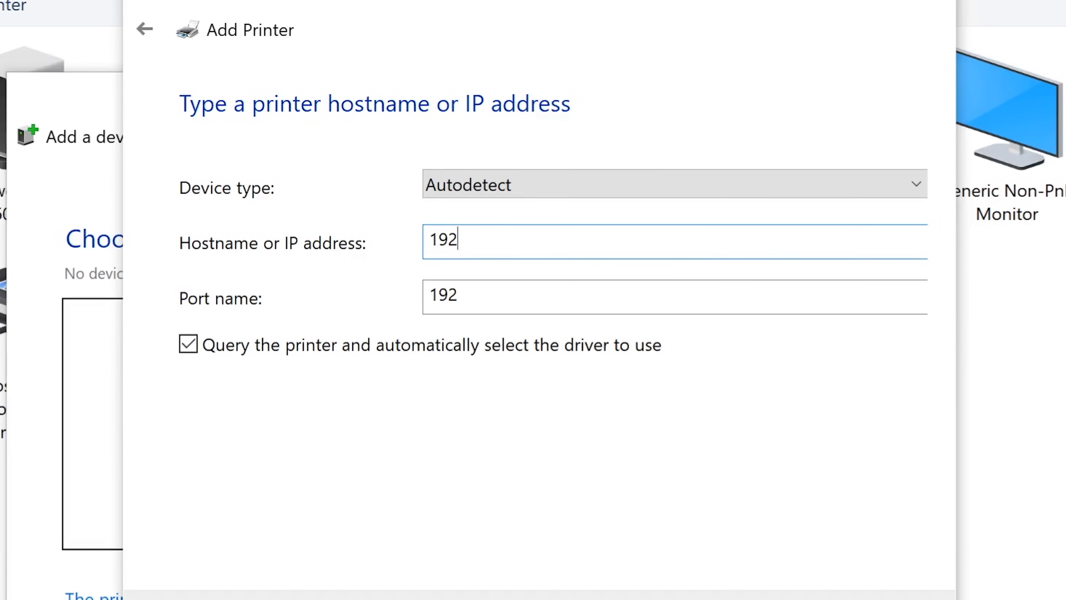
type(".168.")
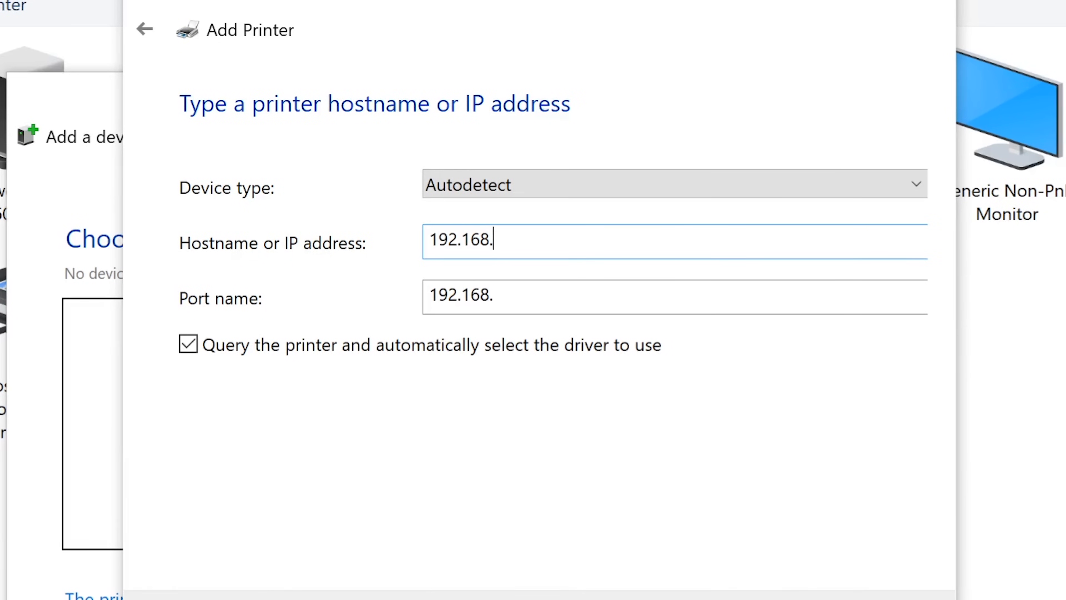
type("2.1")
left_click(811, 599)
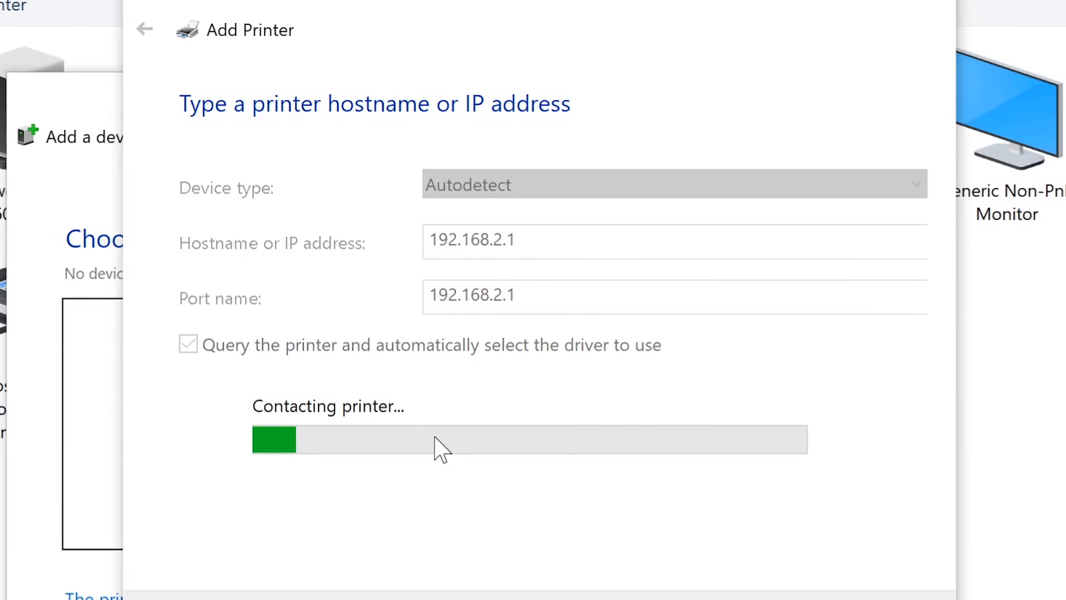
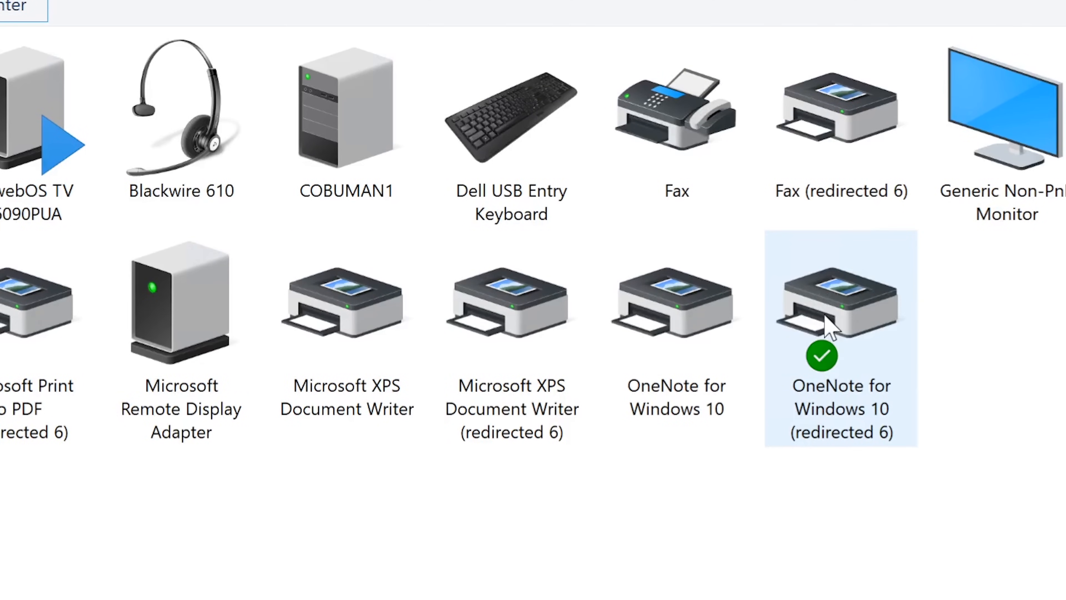
Make the OneNote for Windows 10 (redirected 6) printer the default printer.
left_click(825, 319)
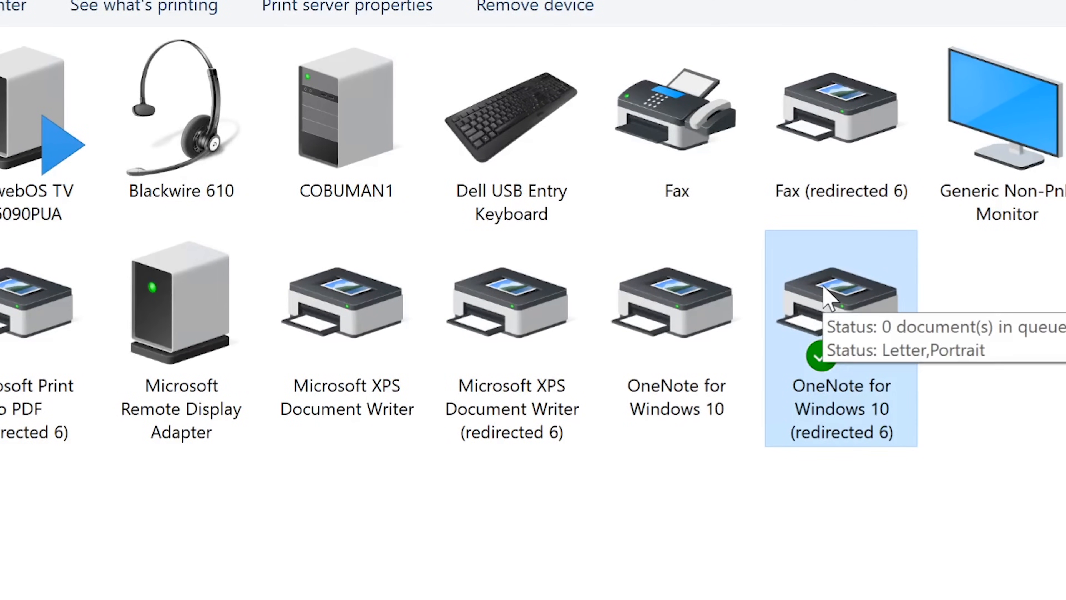
right_click(833, 301)
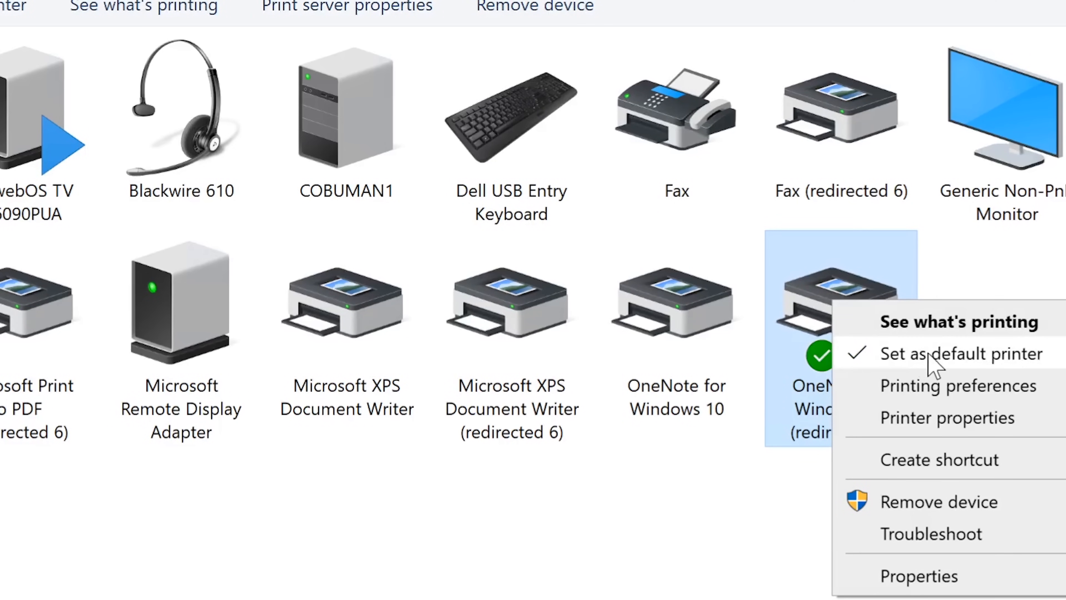
left_click(887, 354)
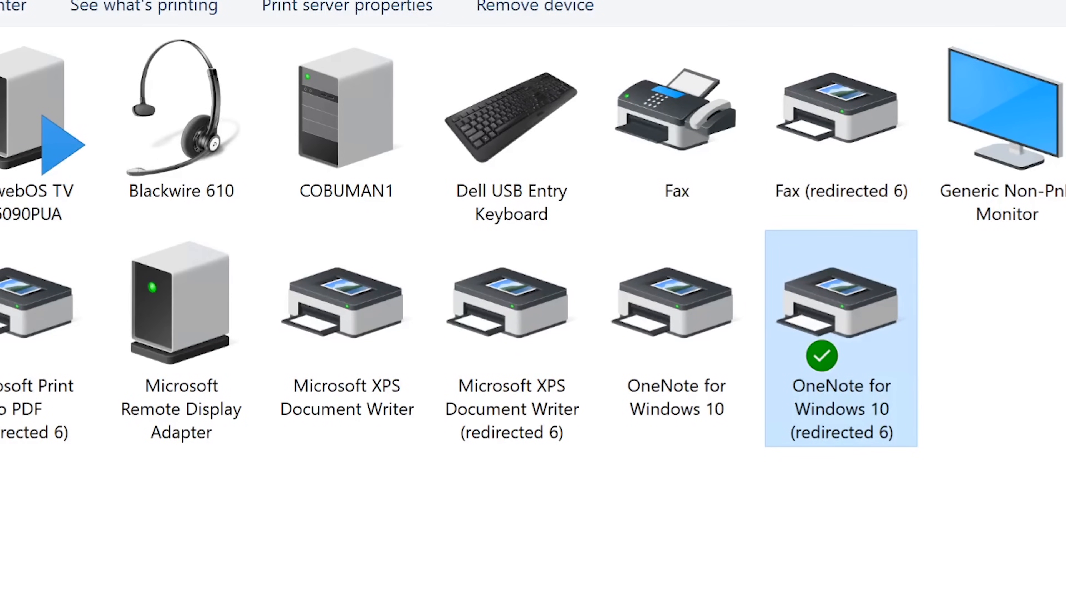
left_click(1022, 247)
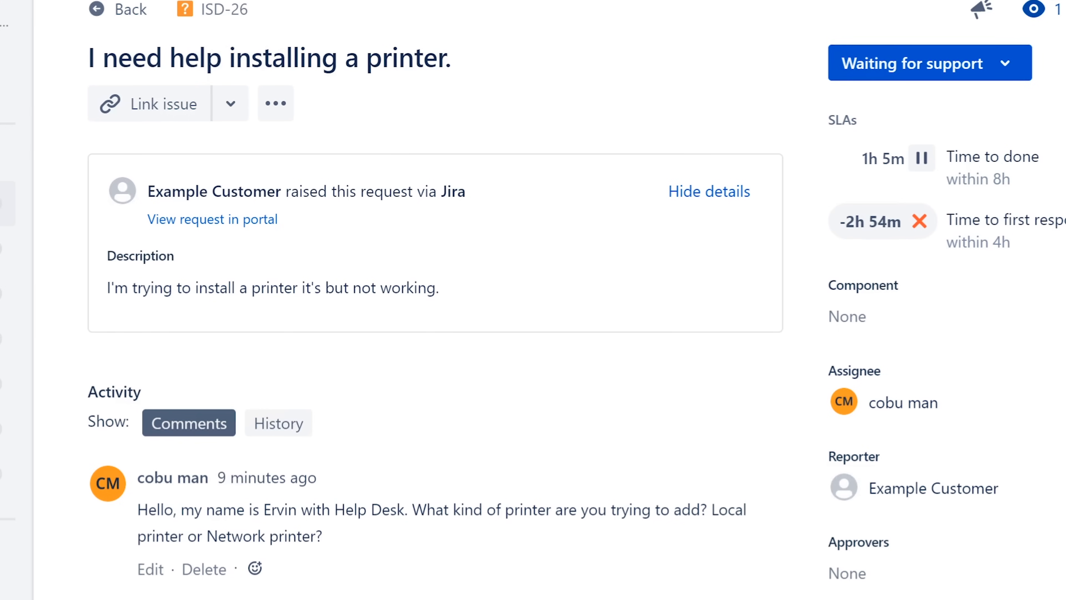
Post the internal note 'Added printer as requested.', signed with the agent's name, on the ticket.
scroll(419, 294, "down", 3)
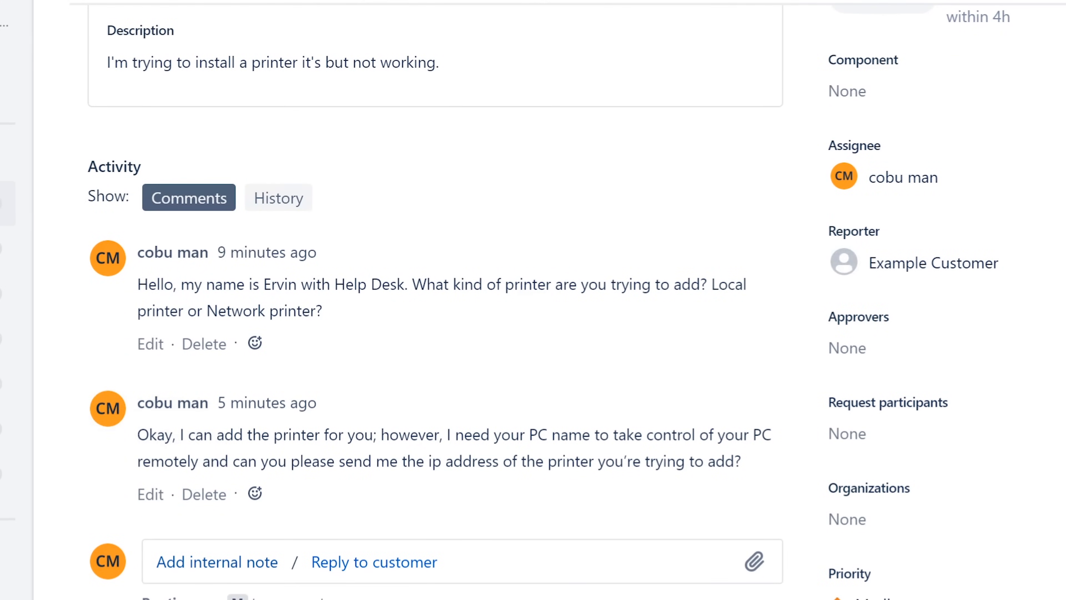
left_click(222, 562)
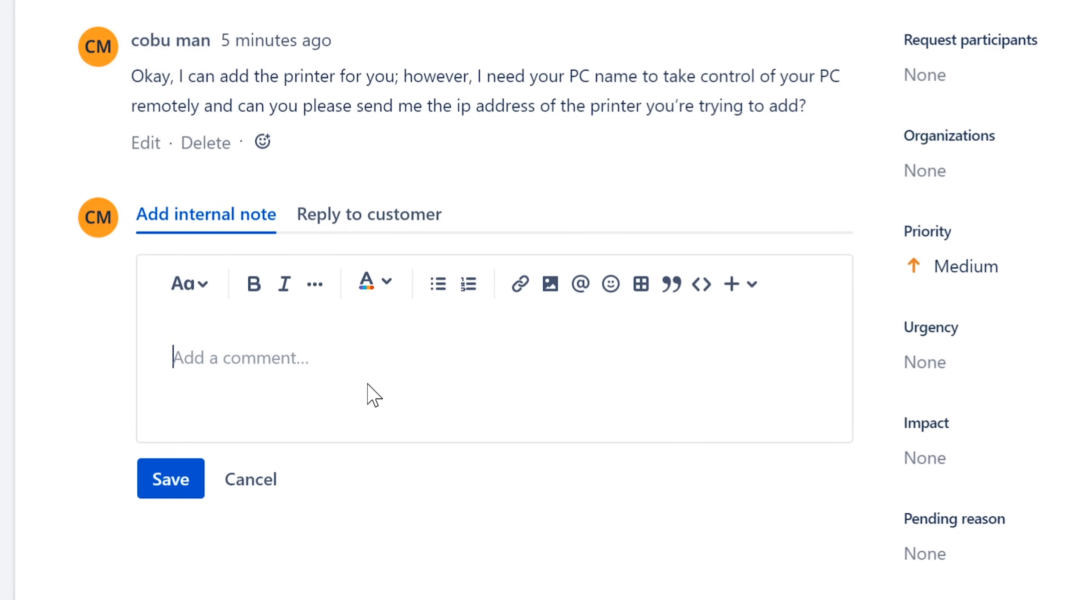
type("Added ")
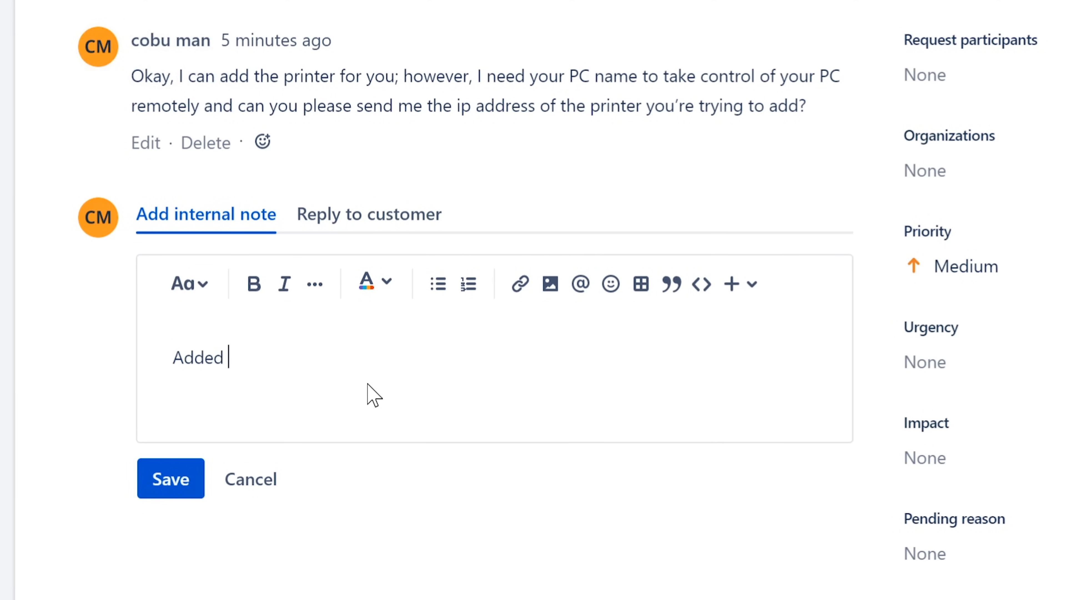
type("printer as requeste")
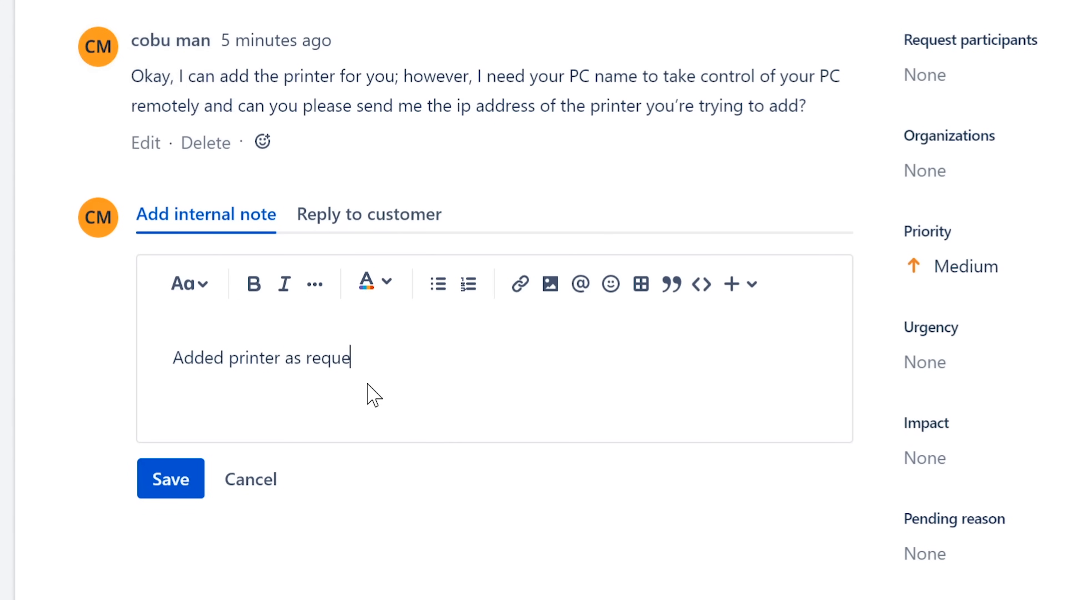
type("d. Ervin")
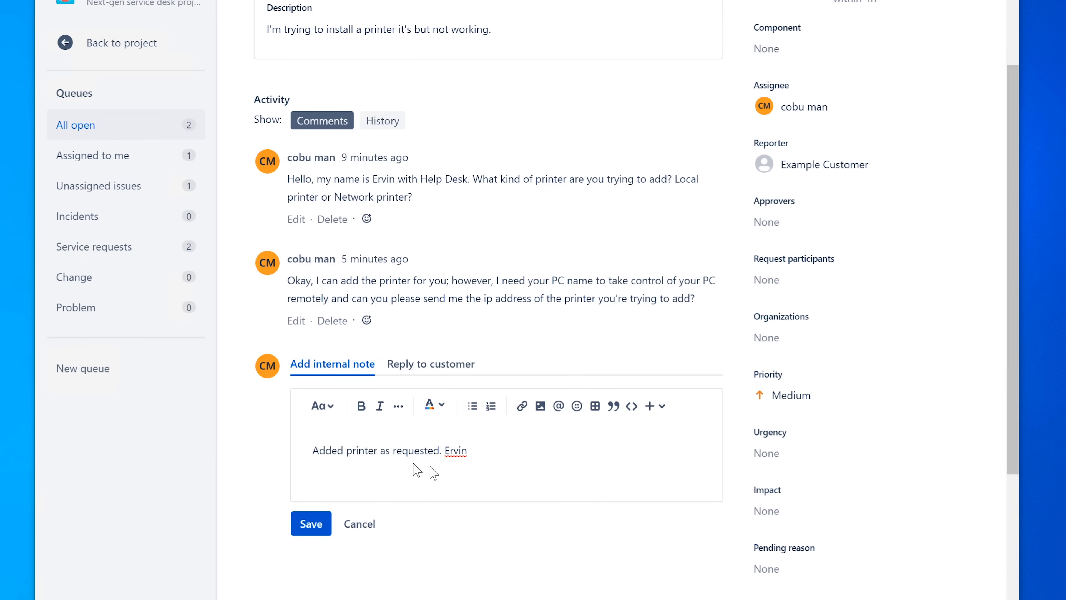
left_click(313, 531)
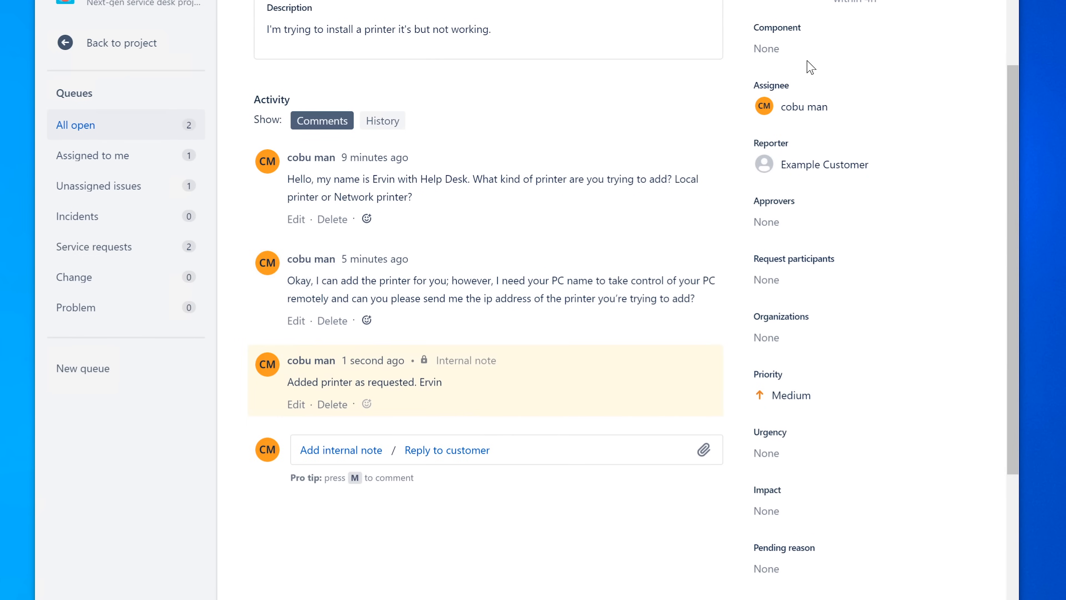
scroll(869, 197, "up", 3)
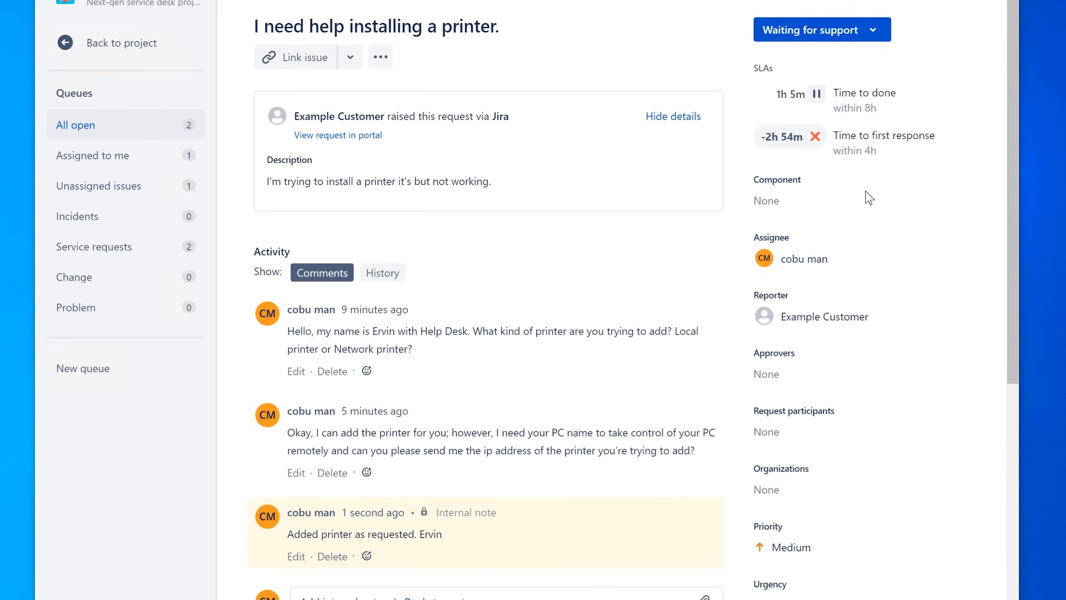
Set the printer ticket to Completed, then open the 'Websites are super slow.' ticket from All open.
left_click(871, 32)
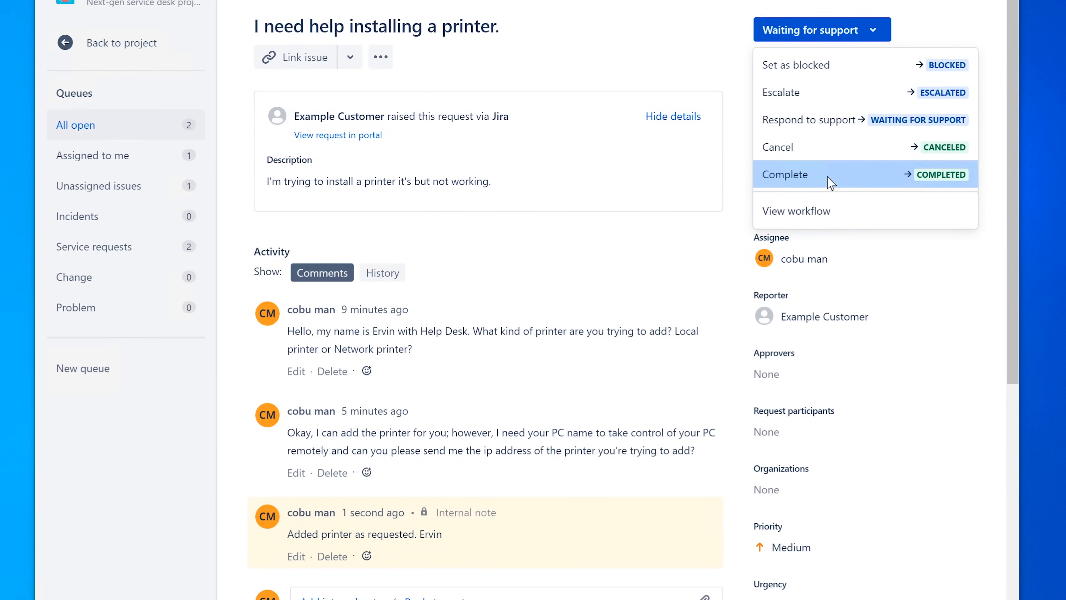
left_click(830, 183)
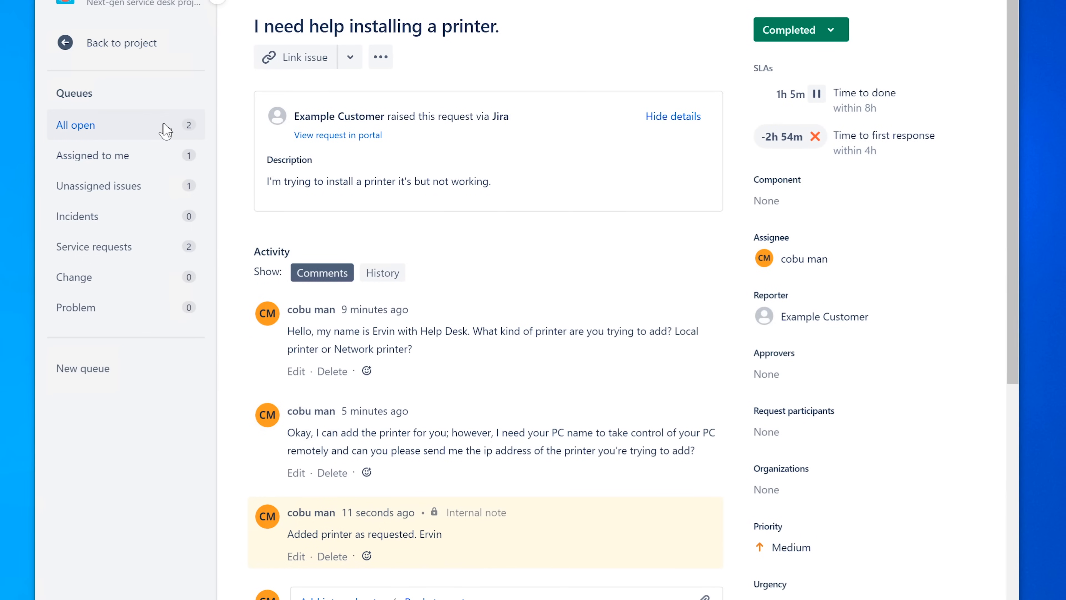
left_click(278, 4)
left_click(451, 89)
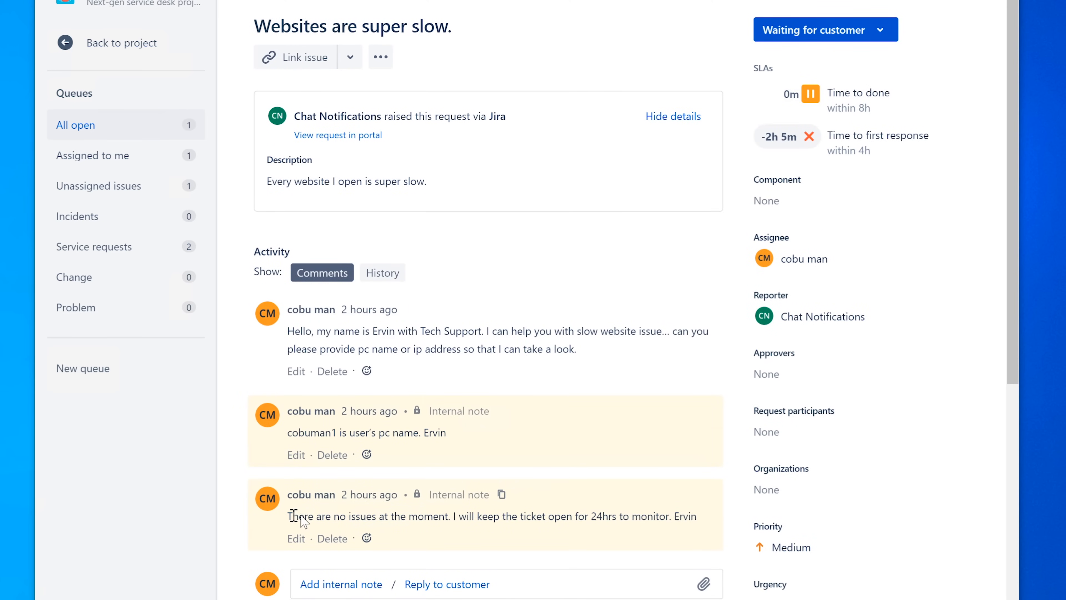
Highlight and read the latest internal note, which promises 24hrs of monitoring.
left_click_drag(294, 515, 683, 518)
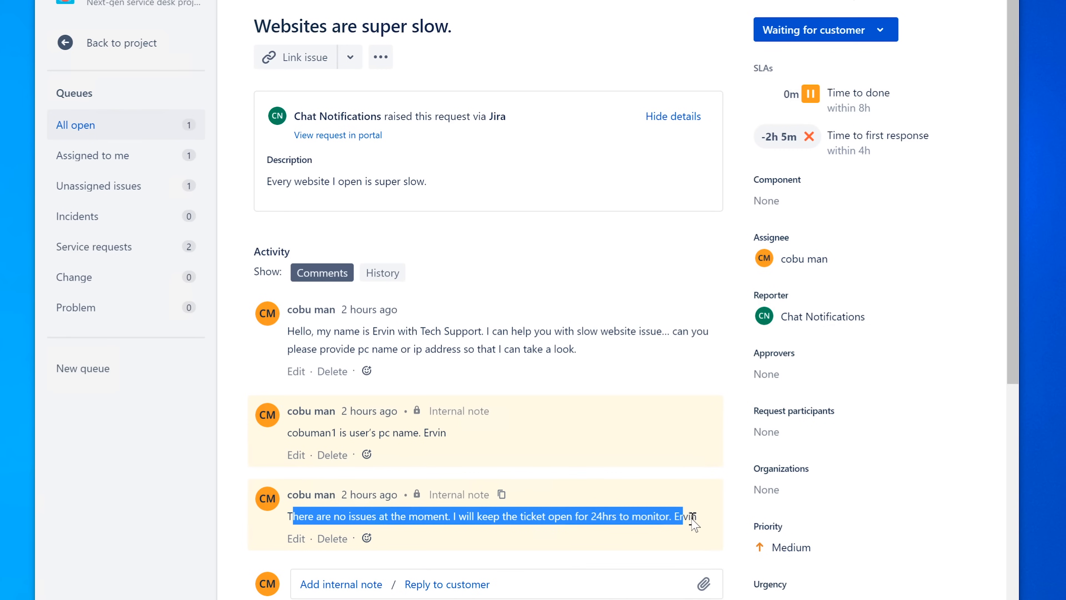
left_click(692, 521)
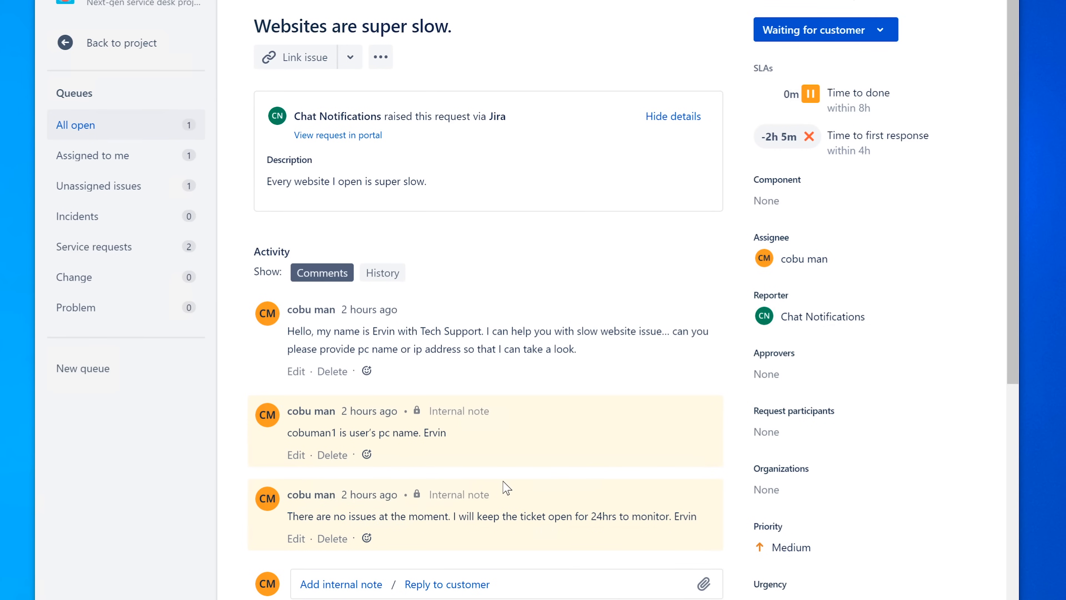